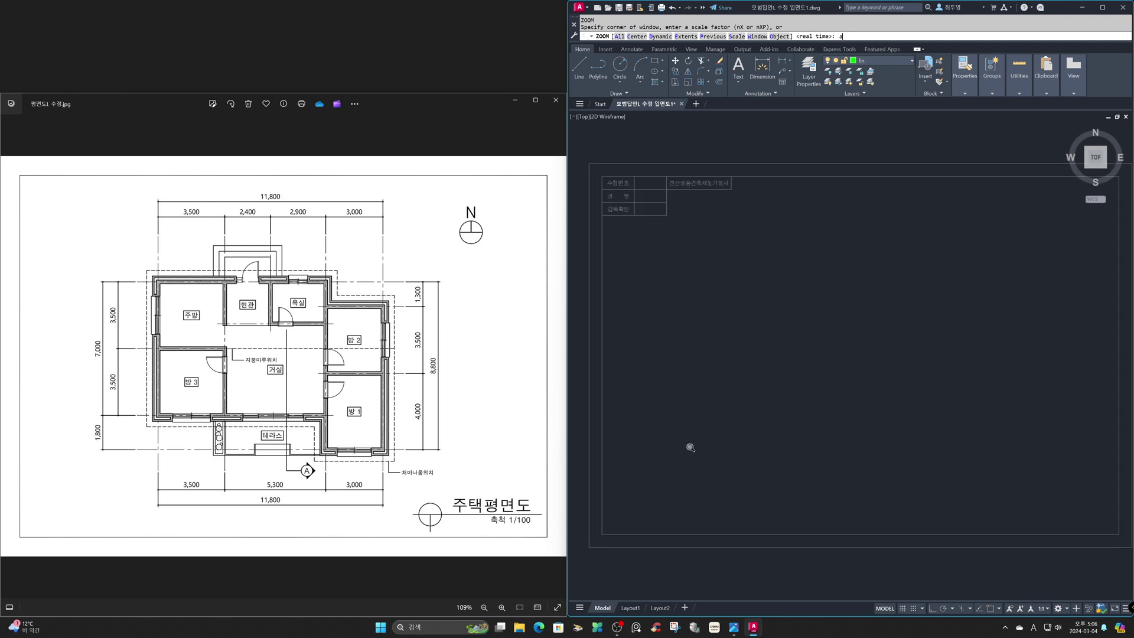
Copy the section drawing's centre lines across to the empty drawing sheet
{"action": "key", "text": "F8"}
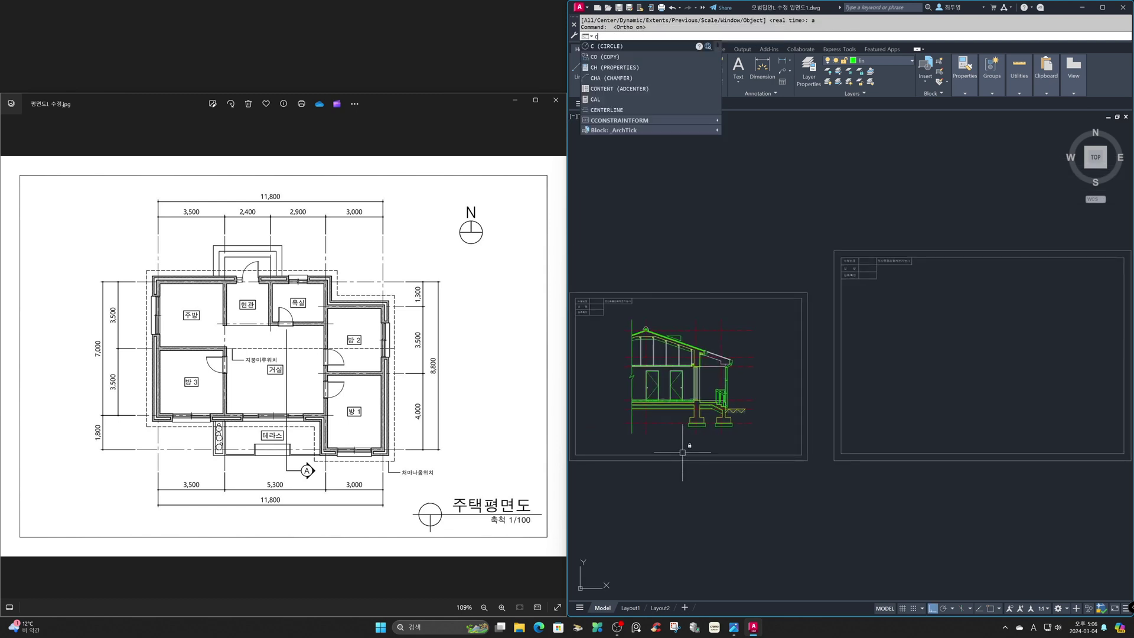
{"action": "type", "text": "cp"}
{"action": "key", "text": "Return"}
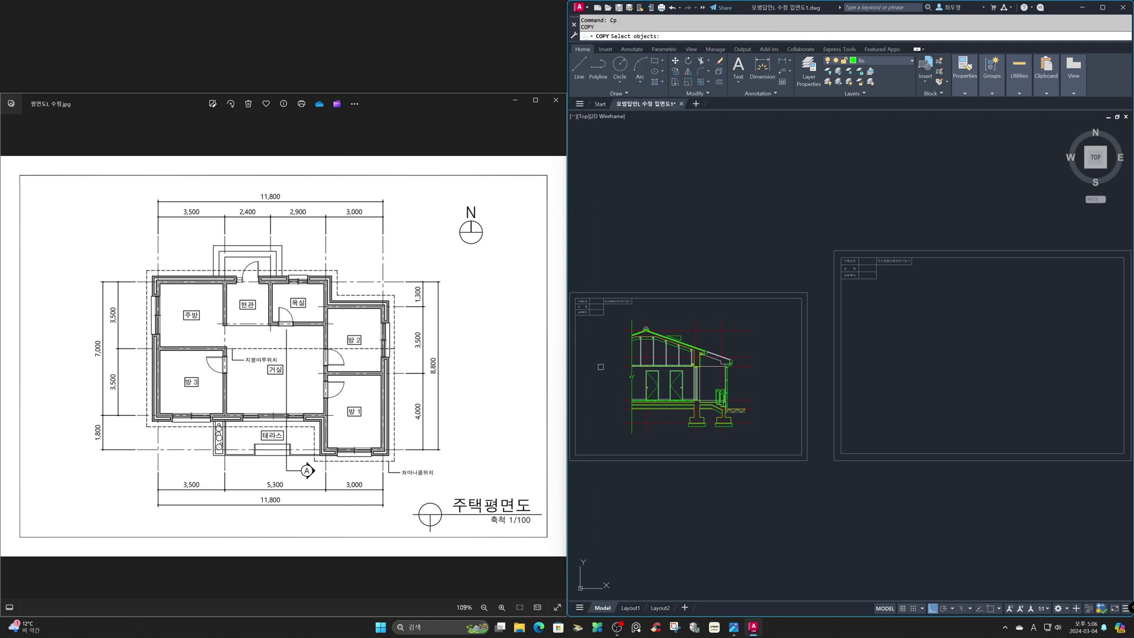
{"action": "left_click", "coordinate": [625, 414]}
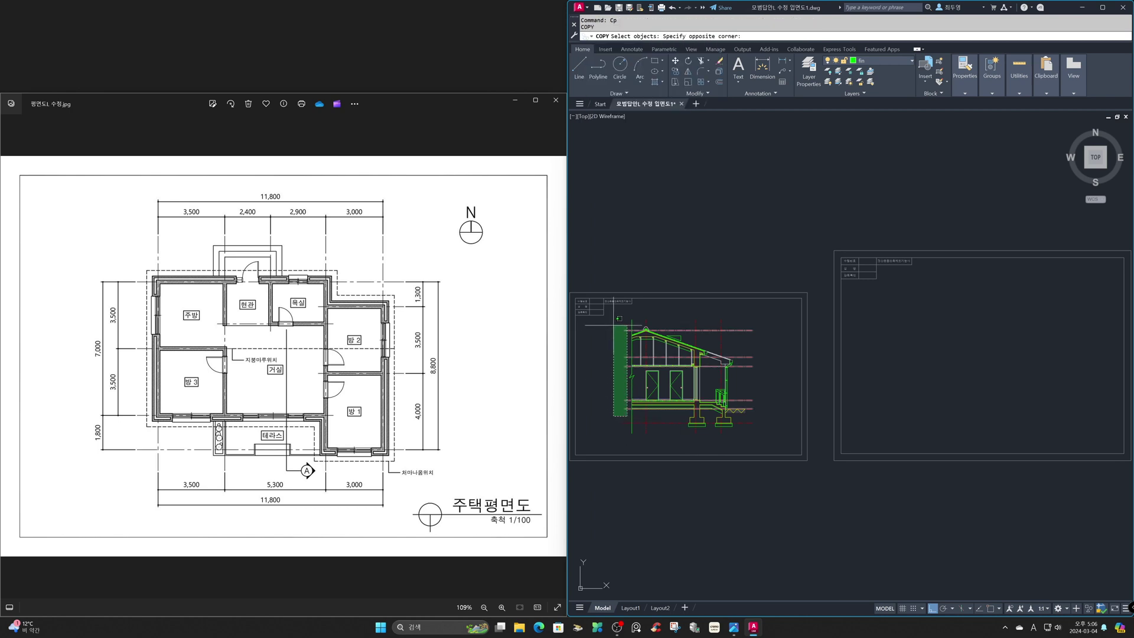
{"action": "left_click", "coordinate": [618, 320]}
{"action": "key", "text": "Return"}
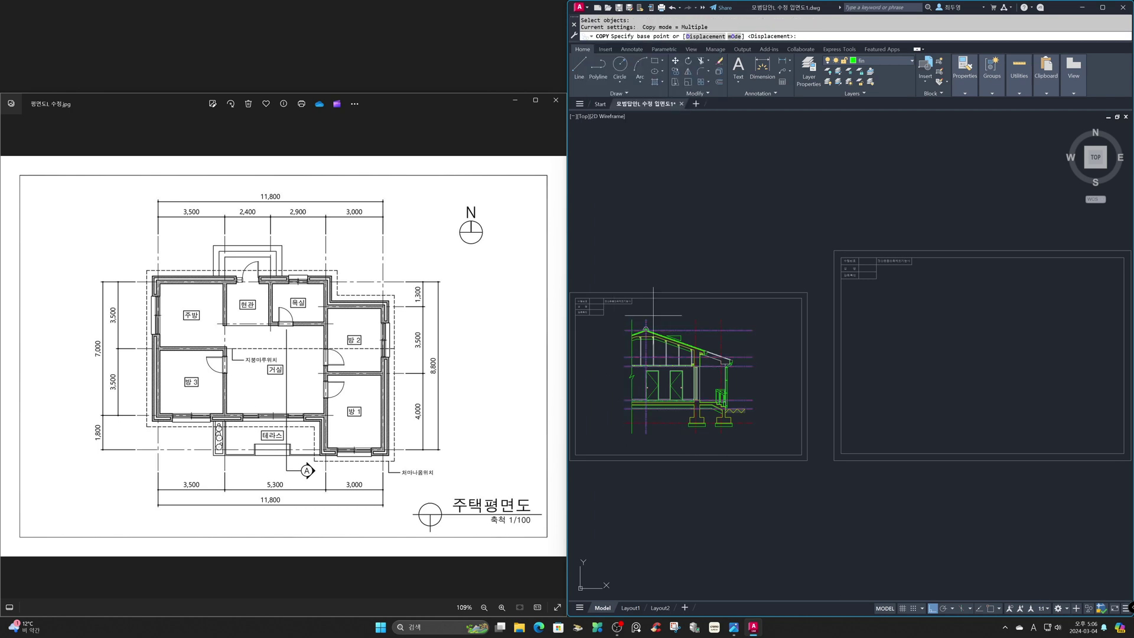
{"action": "left_click", "coordinate": [664, 233]}
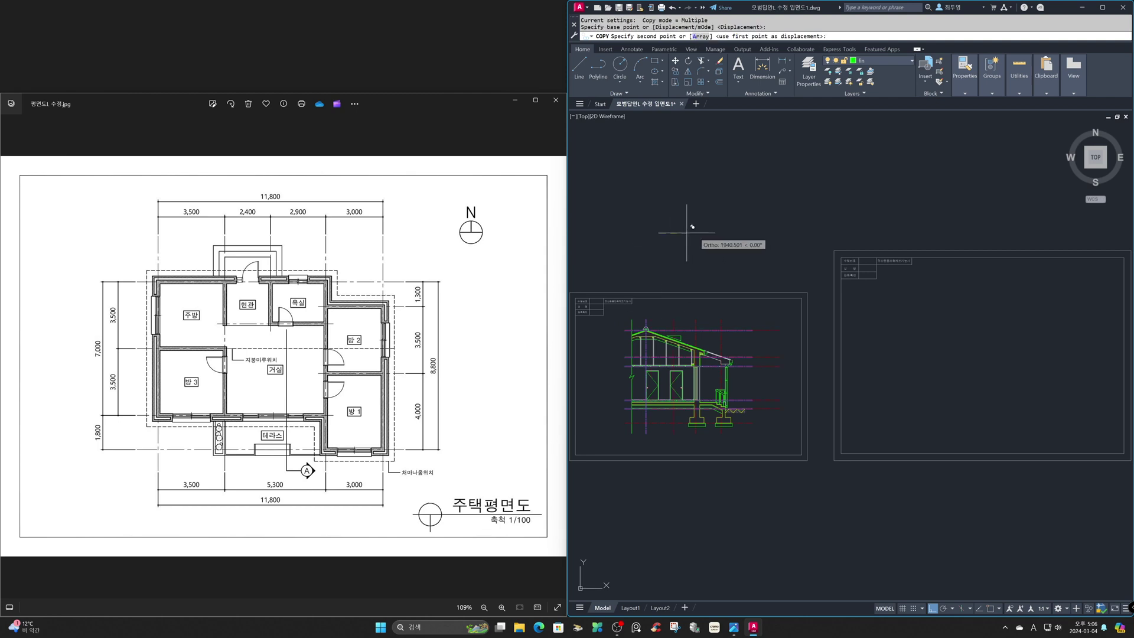
{"action": "left_click", "coordinate": [914, 224]}
{"action": "key", "text": "Return"}
Offset the copied vertical centre line 3500 to the right
{"action": "type", "text": "z"}
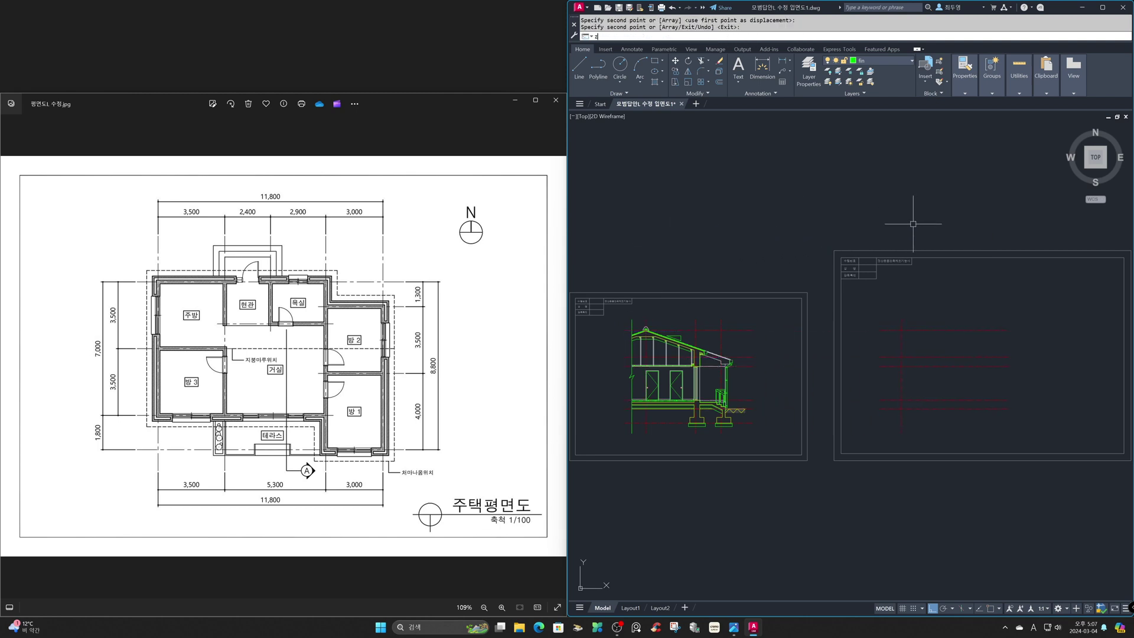
{"action": "key", "text": "Return"}
{"action": "type", "text": "p"}
{"action": "key", "text": "Return"}
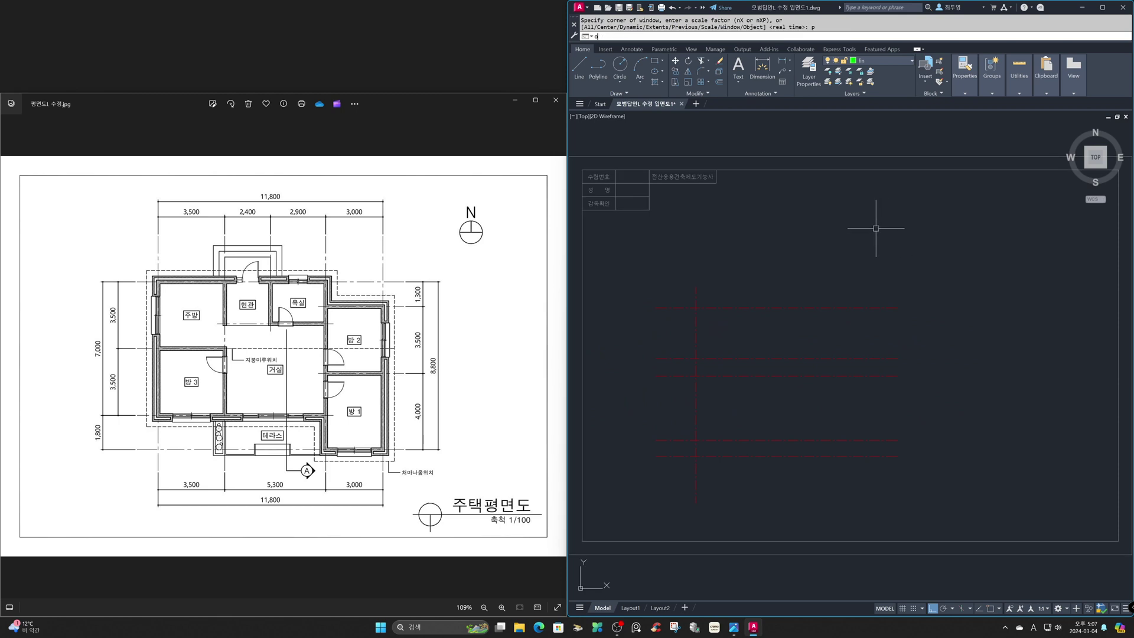
{"action": "type", "text": "o"}
{"action": "key", "text": "Return"}
{"action": "type", "text": "3500"}
{"action": "key", "text": "Return"}
{"action": "key", "text": "Escape"}
Offset the second vertical centre line 5300 to the right
{"action": "type", "text": "o"}
{"action": "key", "text": "Return"}
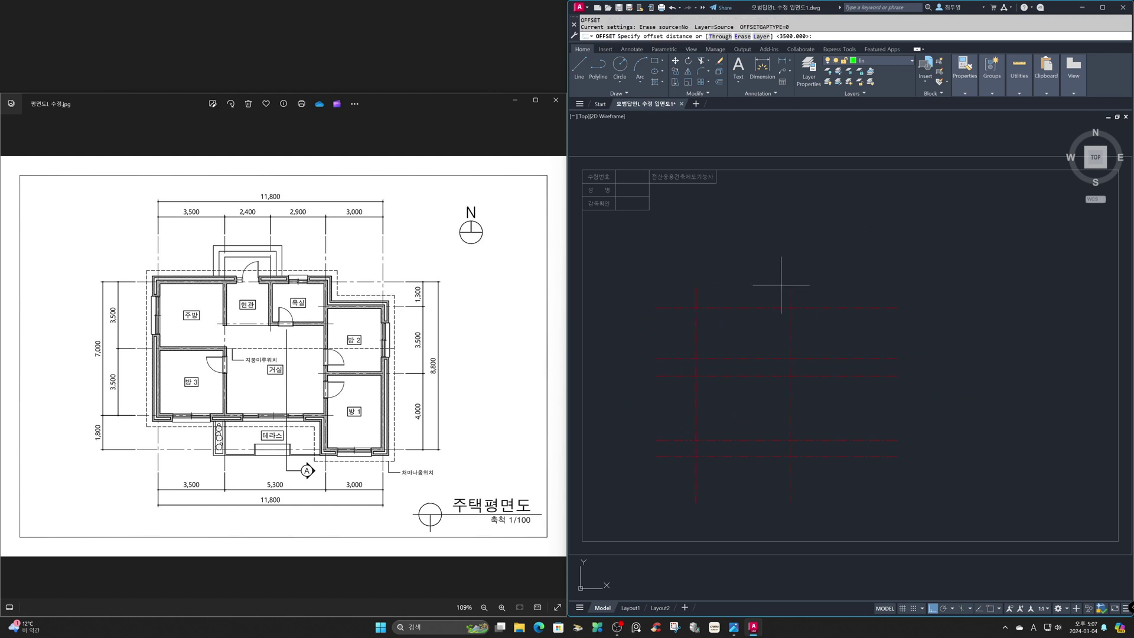
{"action": "type", "text": "5300"}
{"action": "key", "text": "Return"}
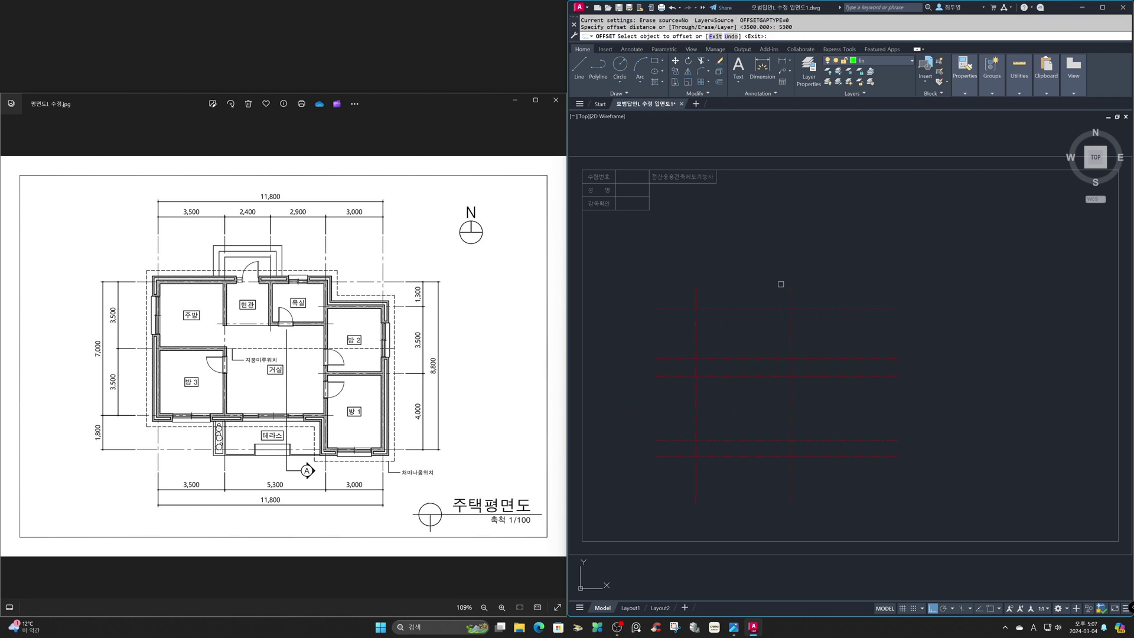
{"action": "left_click", "coordinate": [786, 288]}
{"action": "left_click", "coordinate": [846, 282]}
{"action": "key", "text": "Return"}
Offset the third vertical centre line 3000 to the right
{"action": "key", "text": "Return"}
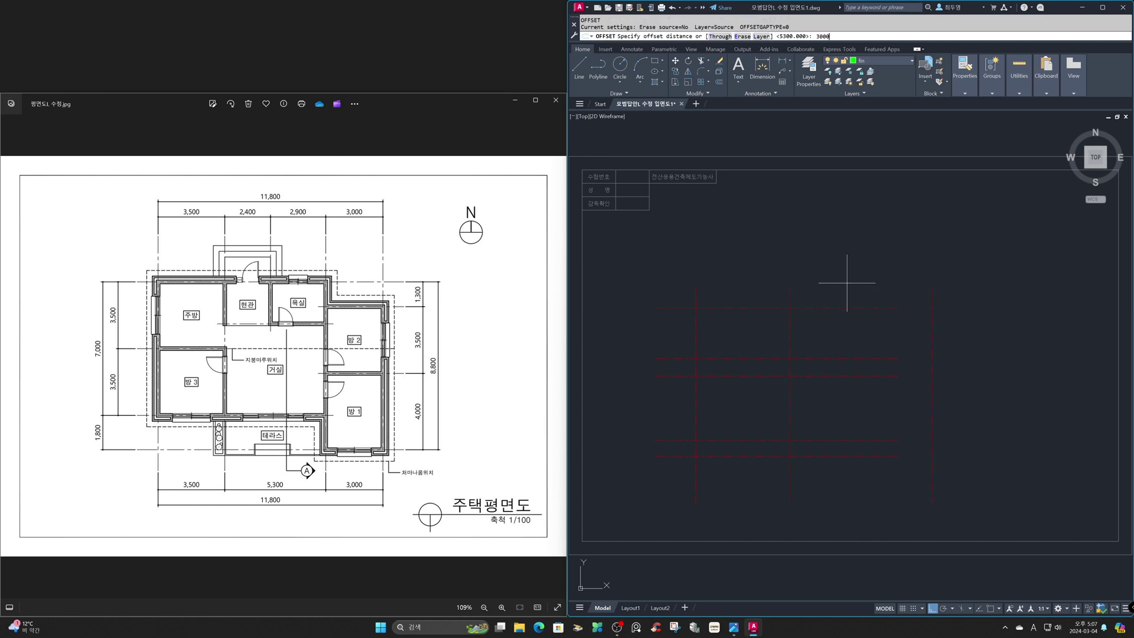
{"action": "key", "text": "Return"}
{"action": "left_click", "coordinate": [932, 294]}
{"action": "left_click", "coordinate": [965, 297]}
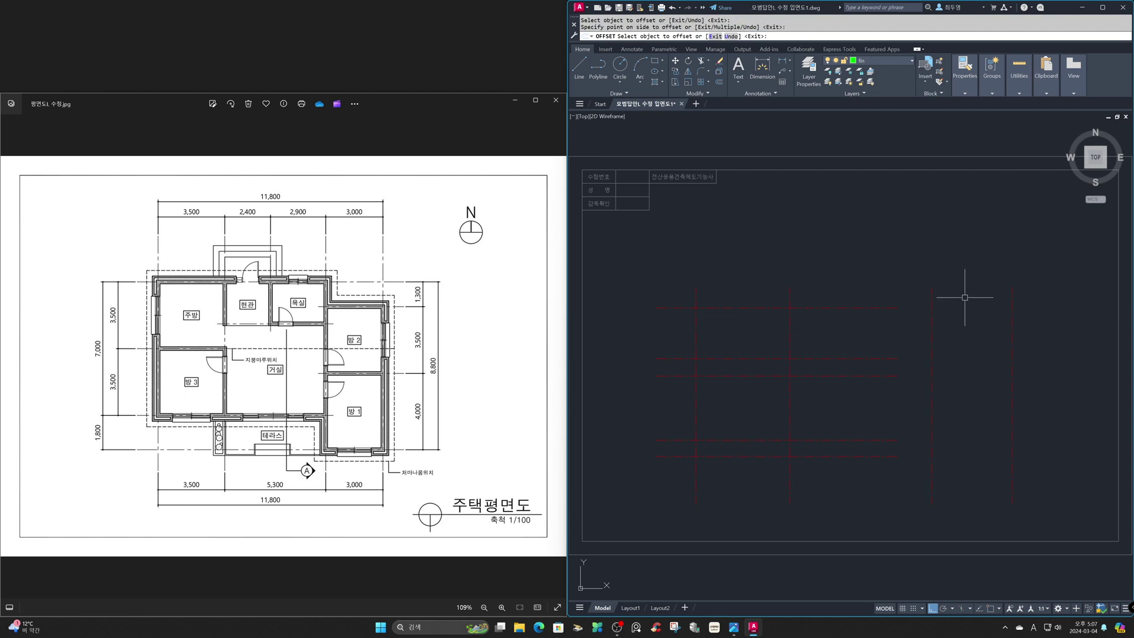
{"action": "key", "text": "Return"}
Stretch the right ends of the horizontal centre lines to extend past the rightmost vertical centre line
{"action": "type", "text": "s"}
{"action": "key", "text": "Return"}
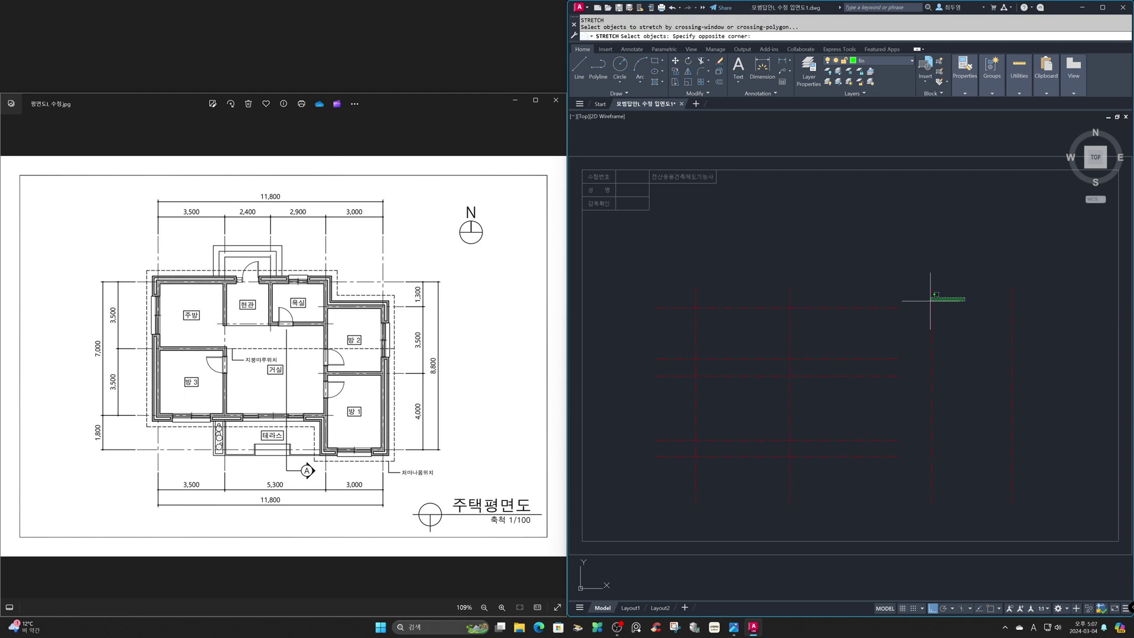
{"action": "left_click", "coordinate": [964, 297]}
{"action": "left_click", "coordinate": [864, 469]}
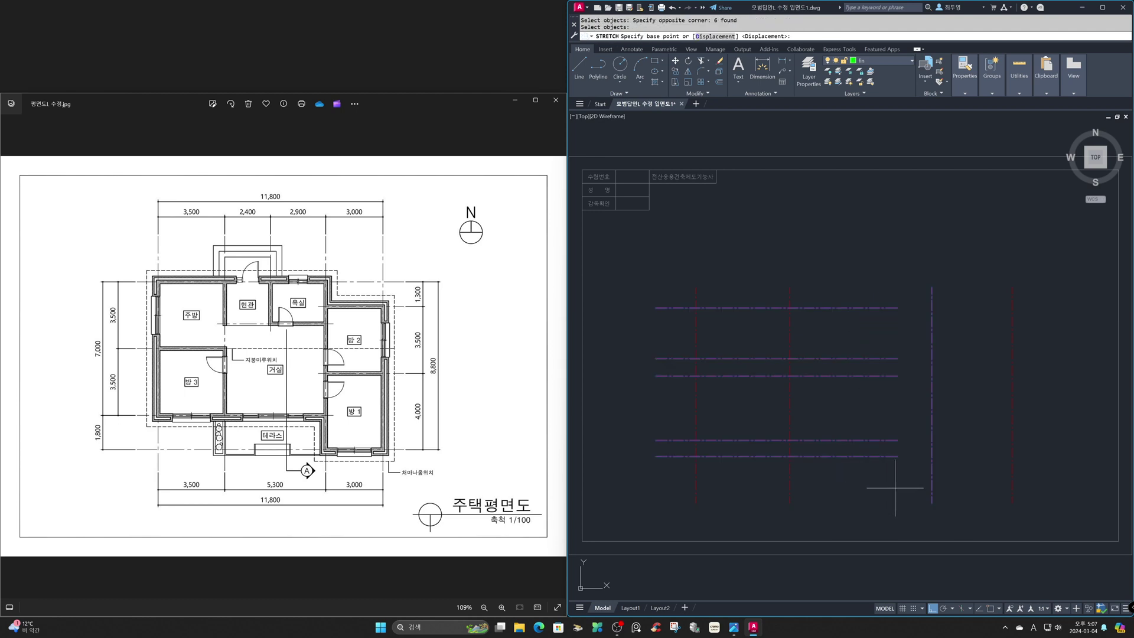
{"action": "key", "text": "Return"}
{"action": "left_click", "coordinate": [895, 488]}
{"action": "left_click", "coordinate": [1062, 478]}
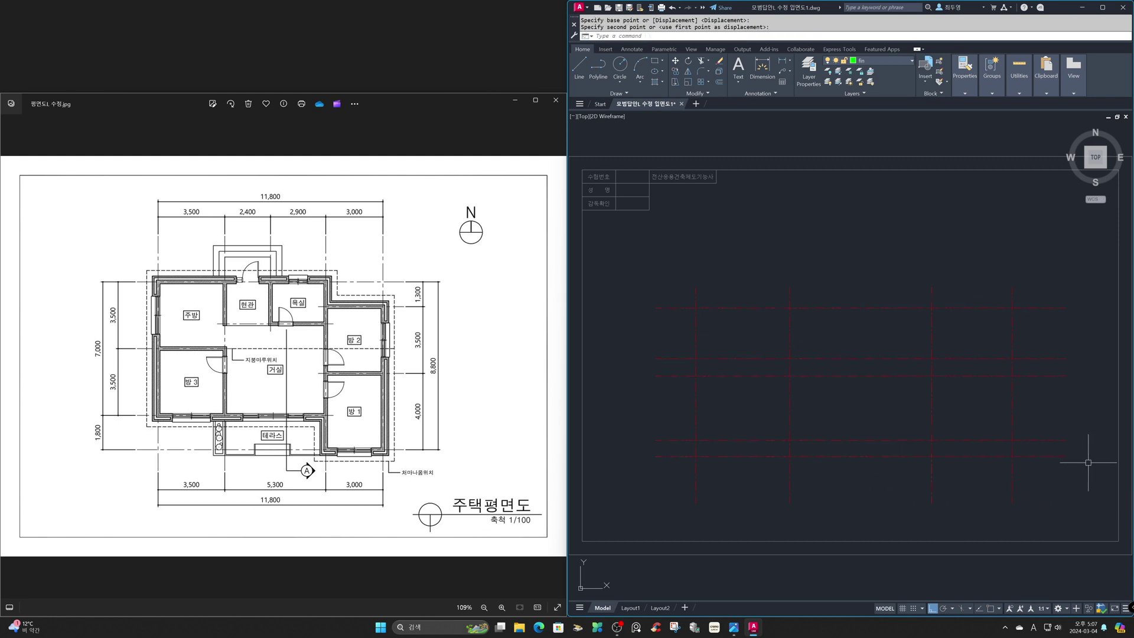
Make ele the current layer and draw a line along the topmost horizontal centre line between the outer vertical centre lines
{"action": "left_click", "coordinate": [905, 62]}
{"action": "left_click", "coordinate": [897, 103]}
{"action": "type", "text": "l"}
{"action": "key", "text": "Return"}
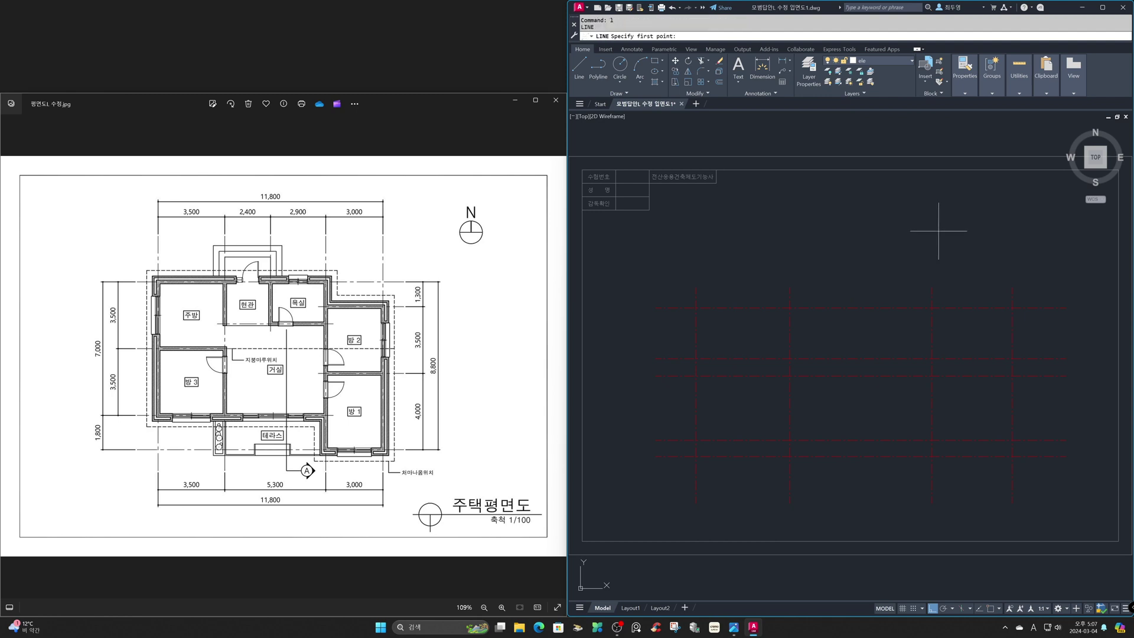
{"action": "key", "text": "F3"}
{"action": "left_click", "coordinate": [1012, 307]}
{"action": "left_click", "coordinate": [695, 307]}
{"action": "key", "text": "Return"}
Draw lines along the third and fourth horizontal centre lines from the top, between the outer vertical centre lines
{"action": "key", "text": "Return"}
{"action": "left_click", "coordinate": [696, 375]}
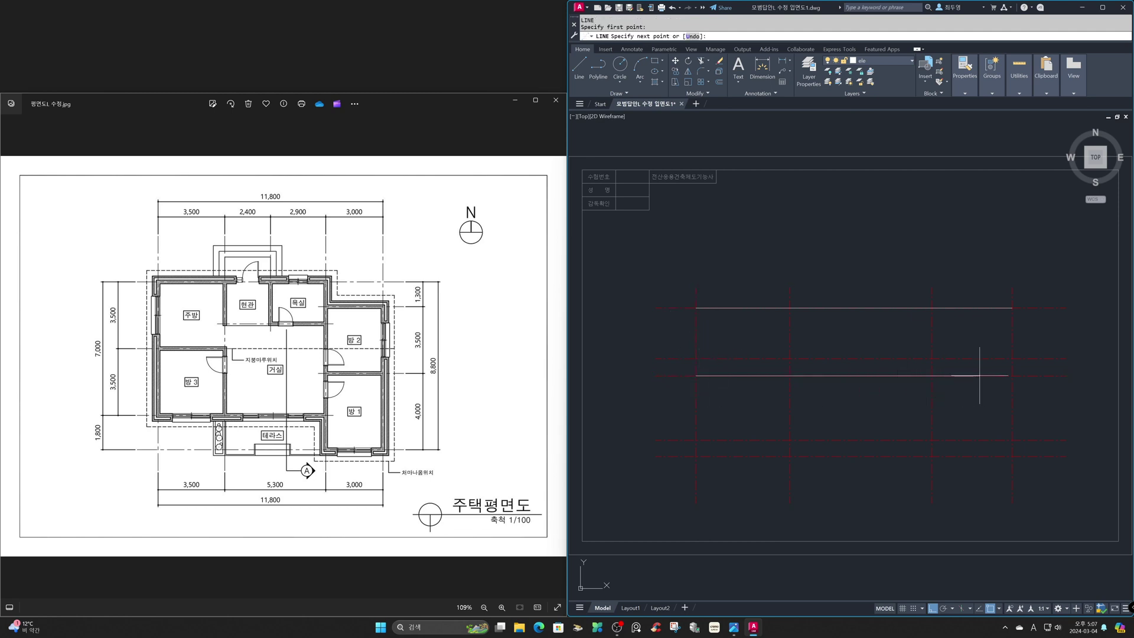
{"action": "left_click", "coordinate": [1012, 376]}
{"action": "key", "text": "Return"}
{"action": "key", "text": "Return"}
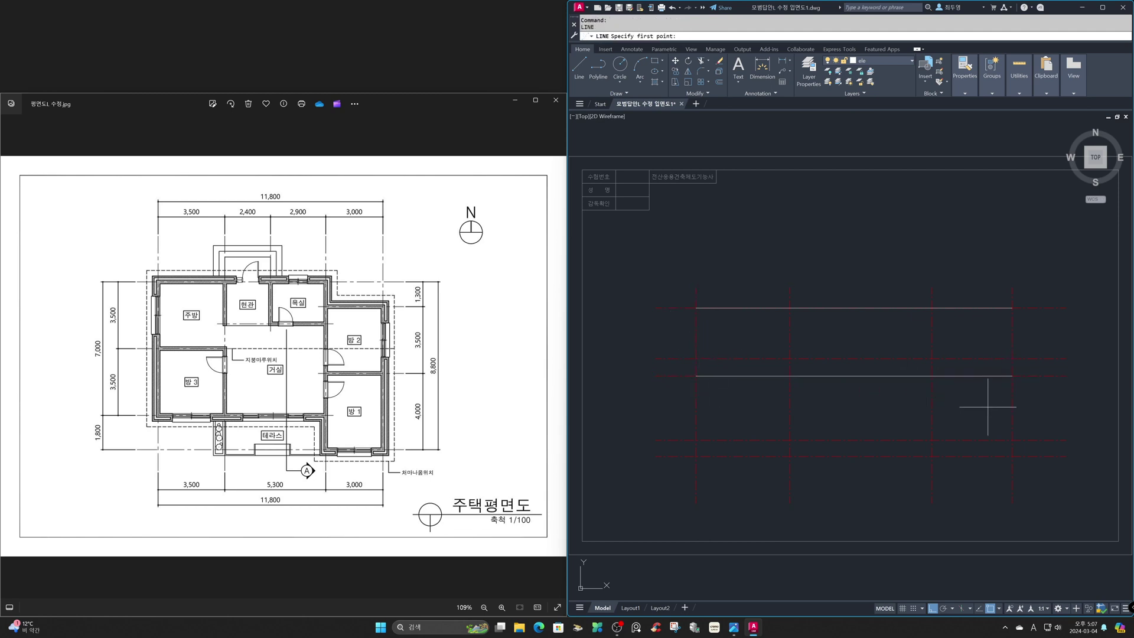
{"action": "left_click", "coordinate": [1013, 440]}
{"action": "left_click", "coordinate": [696, 440]}
{"action": "key", "text": "Return"}
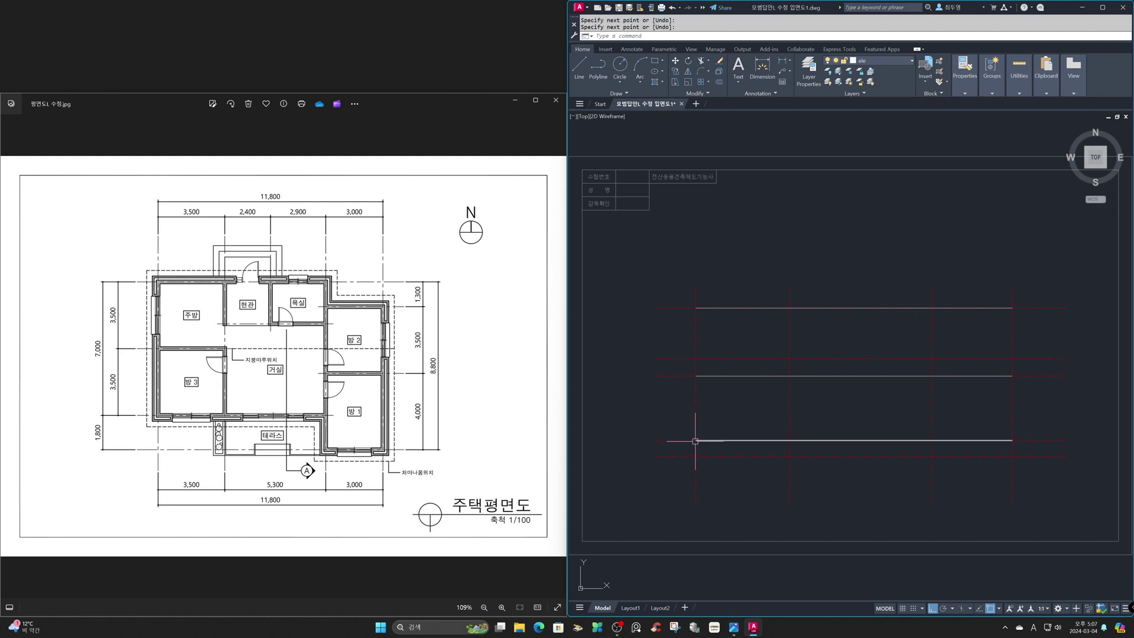
Move the lowest horizontal centre line to the sec layer
{"action": "left_click", "coordinate": [742, 470]}
{"action": "left_click", "coordinate": [728, 449]}
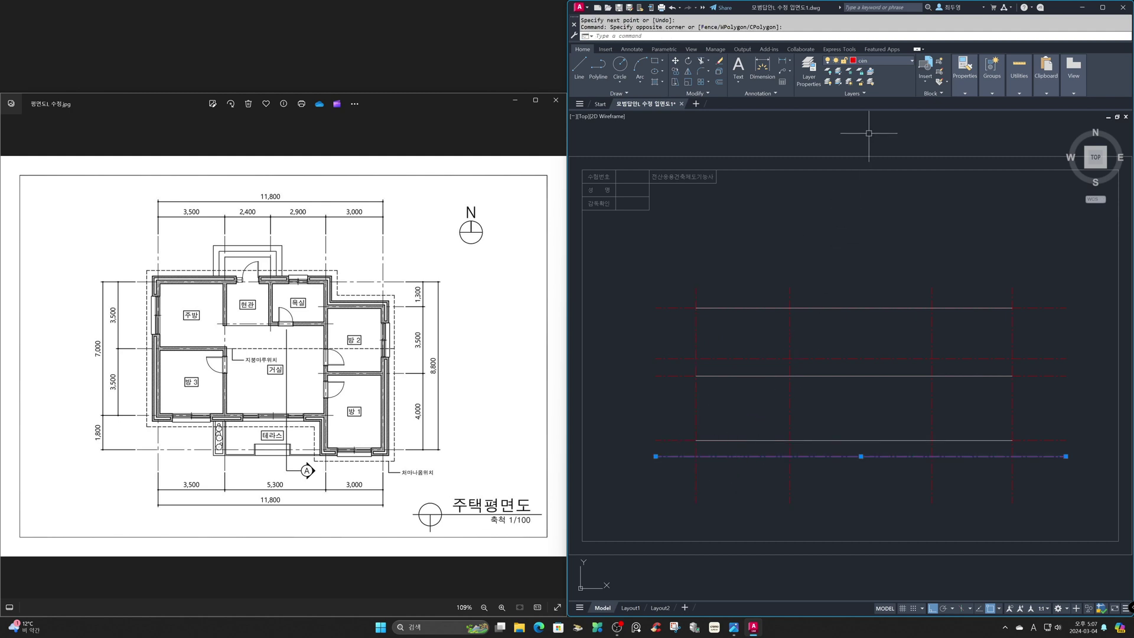
{"action": "left_click", "coordinate": [898, 60]}
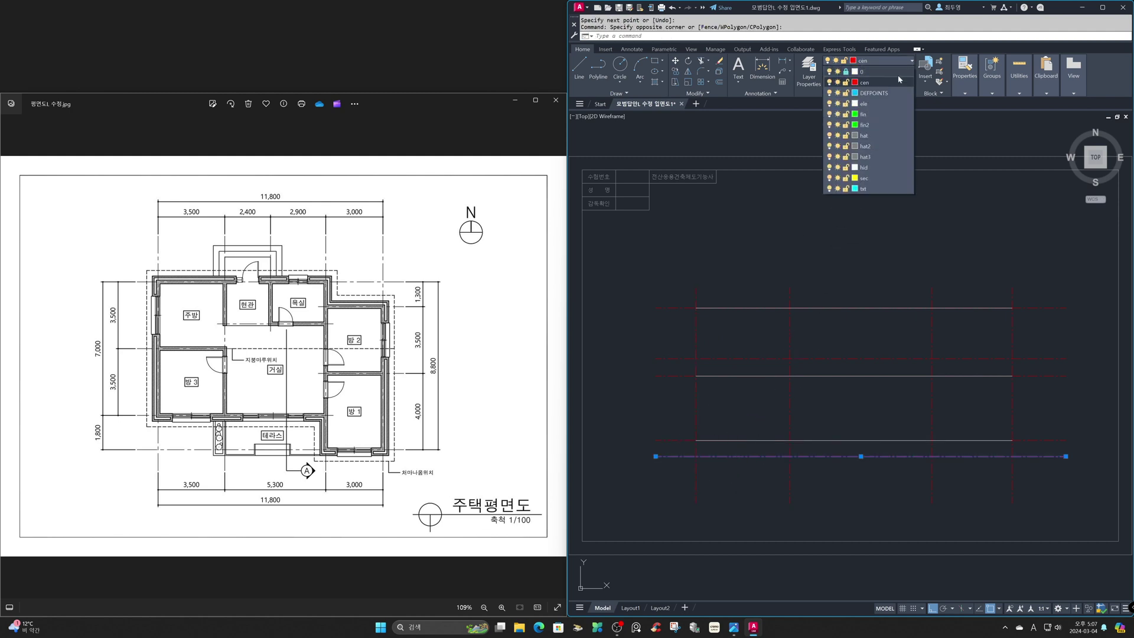
{"action": "left_click", "coordinate": [894, 177]}
{"action": "key", "text": "Escape"}
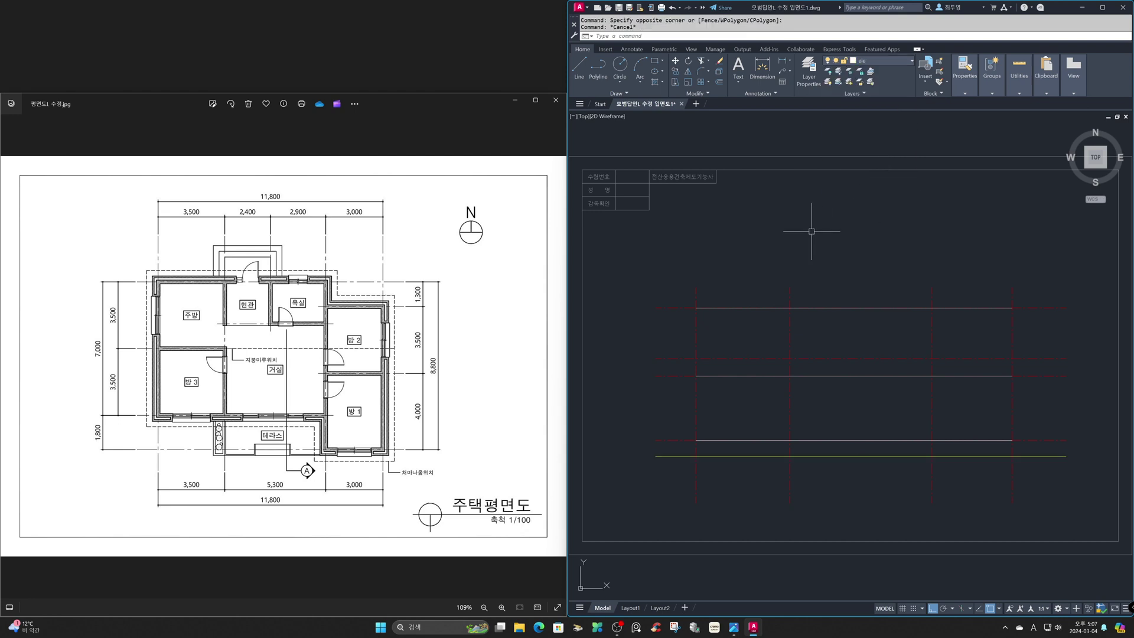
Draw two horizontal construction lines through the top and bottom of the eave end in the section drawing
{"action": "type", "text": "z"}
{"action": "key", "text": "Return"}
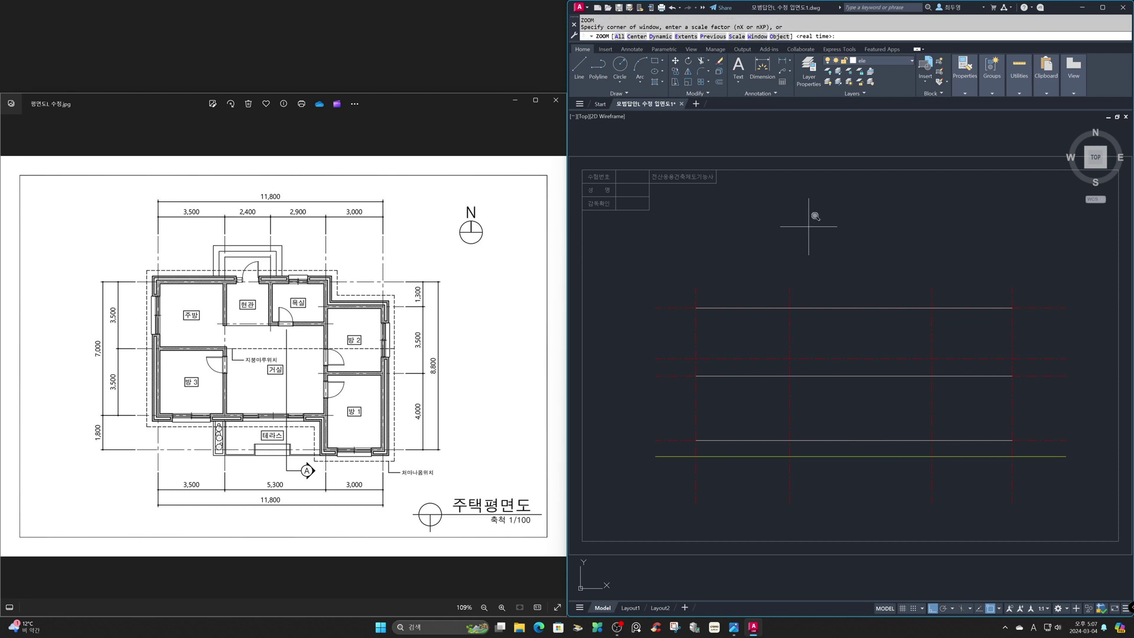
{"action": "type", "text": "a"}
{"action": "key", "text": "Return"}
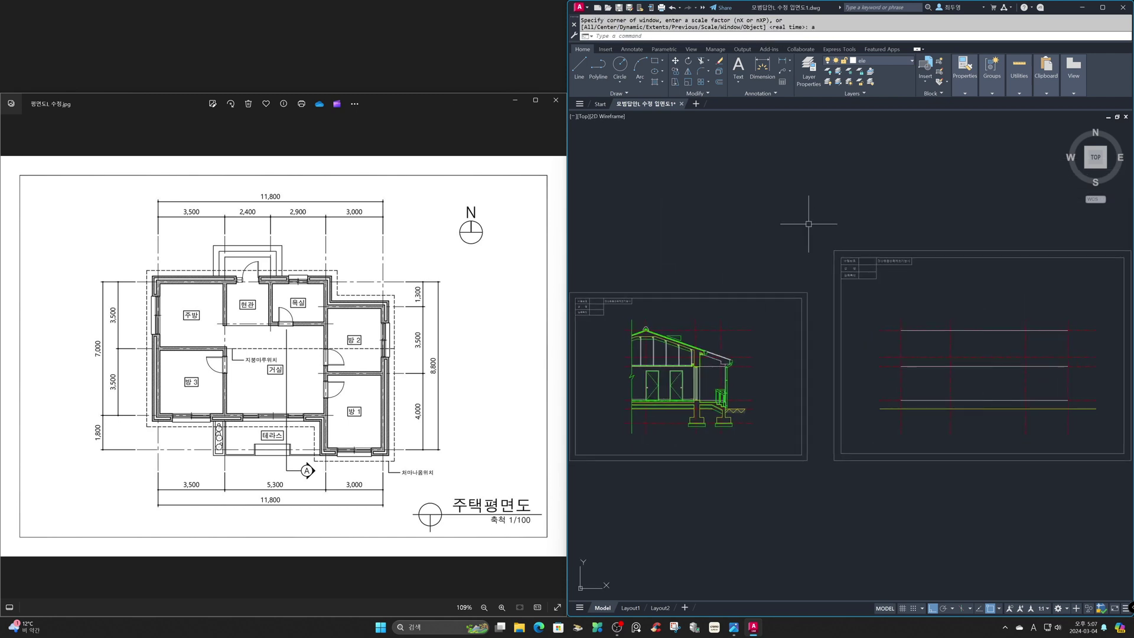
{"action": "type", "text": "z"}
{"action": "key", "text": "Return"}
{"action": "left_click", "coordinate": [678, 334]}
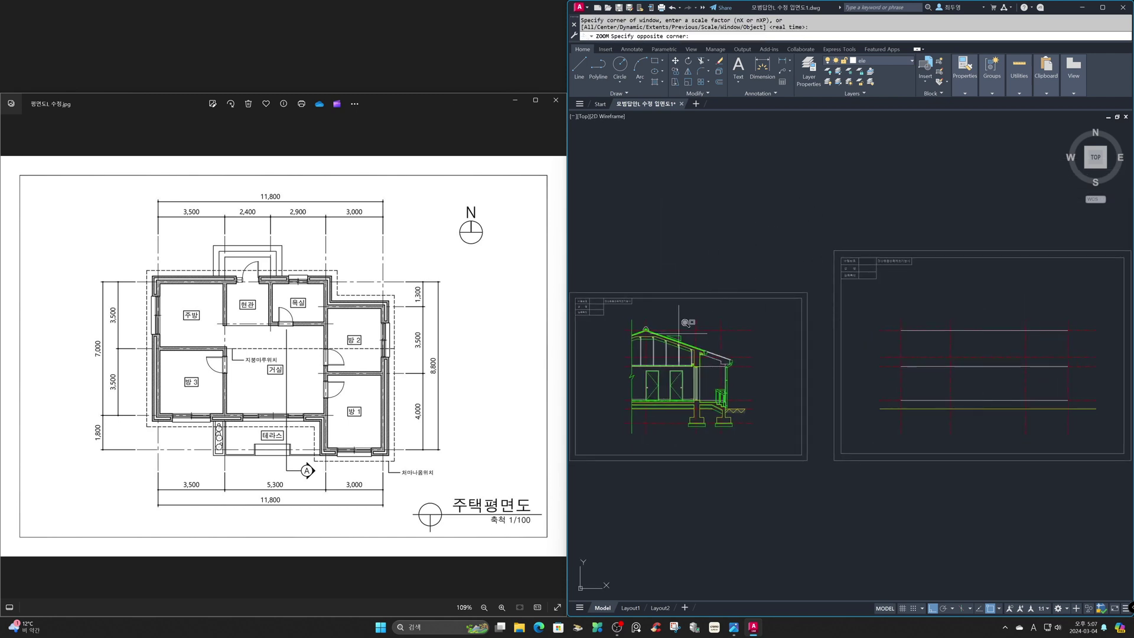
{"action": "left_click", "coordinate": [746, 394]}
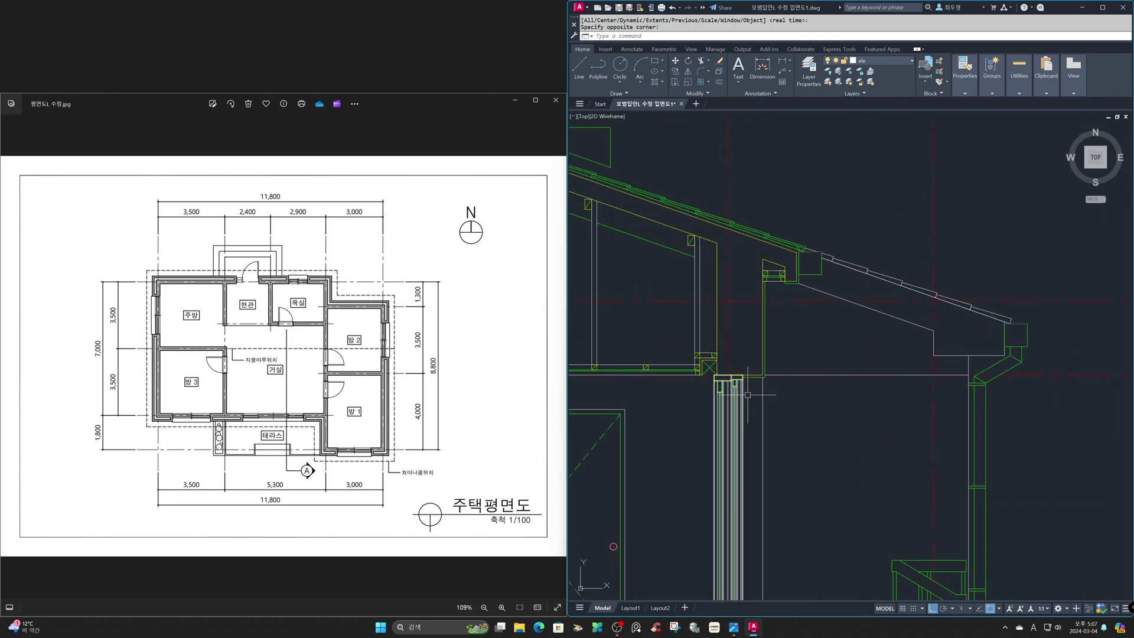
{"action": "type", "text": "xl"}
{"action": "key", "text": "Return"}
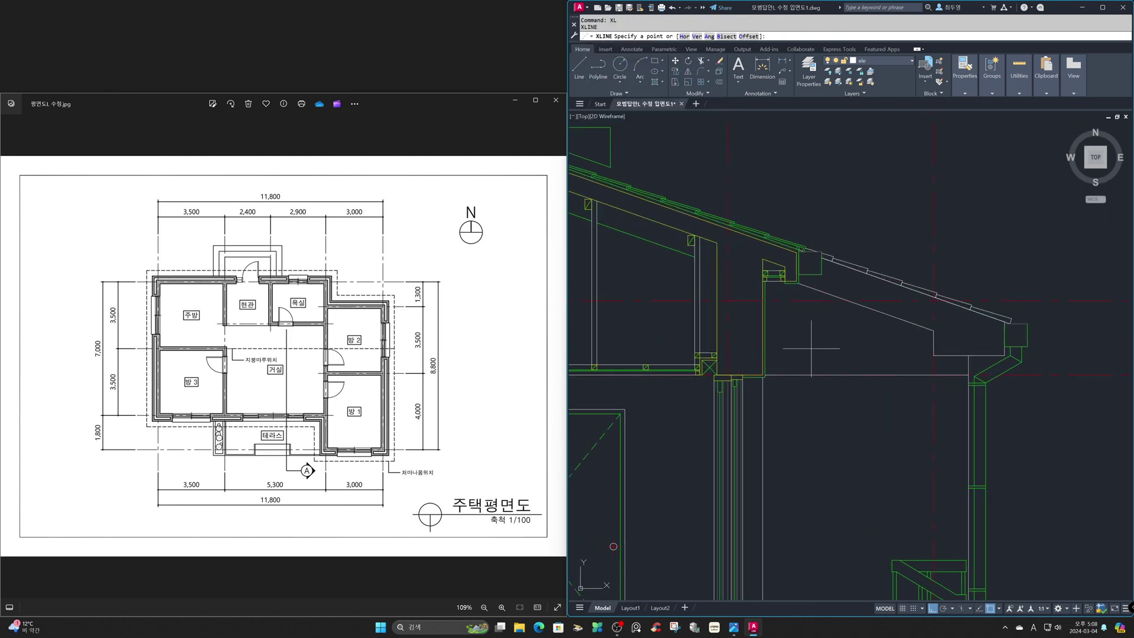
{"action": "type", "text": "h"}
{"action": "key", "text": "Return"}
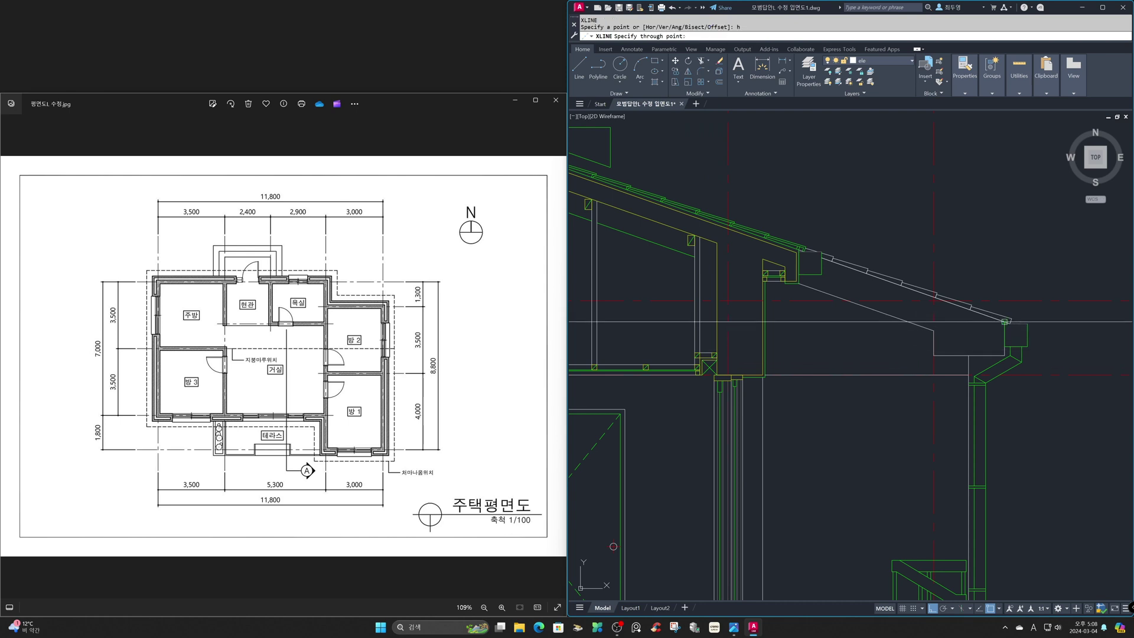
{"action": "left_click", "coordinate": [981, 321]}
{"action": "left_click", "coordinate": [981, 355]}
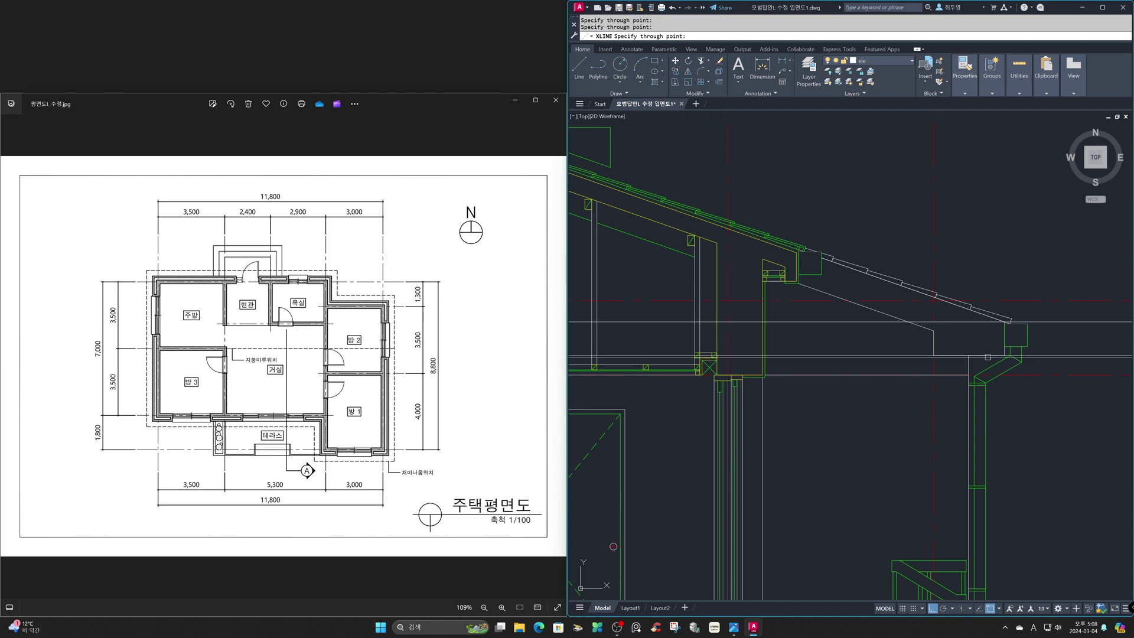
{"action": "key", "text": "Return"}
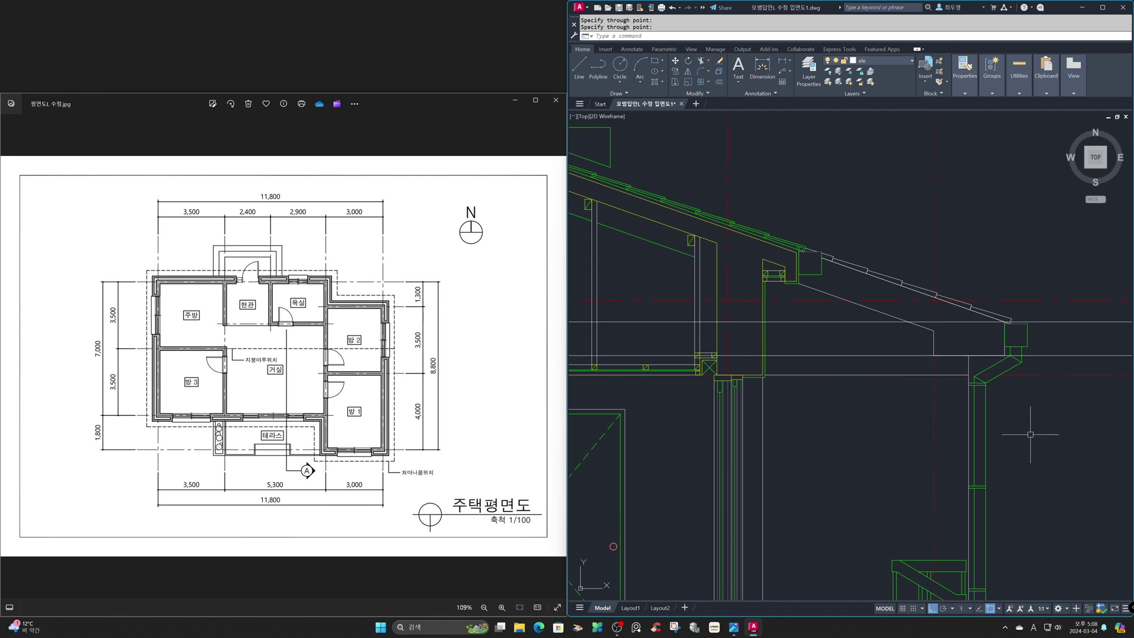
Offset the leftmost and rightmost vertical centre lines of the elevation 620 outwards, placing the offsets on the current layer
{"action": "type", "text": "z"}
{"action": "key", "text": "Return"}
{"action": "type", "text": "p"}
{"action": "key", "text": "Return"}
{"action": "key", "text": "Return"}
{"action": "type", "text": "p"}
{"action": "key", "text": "Return"}
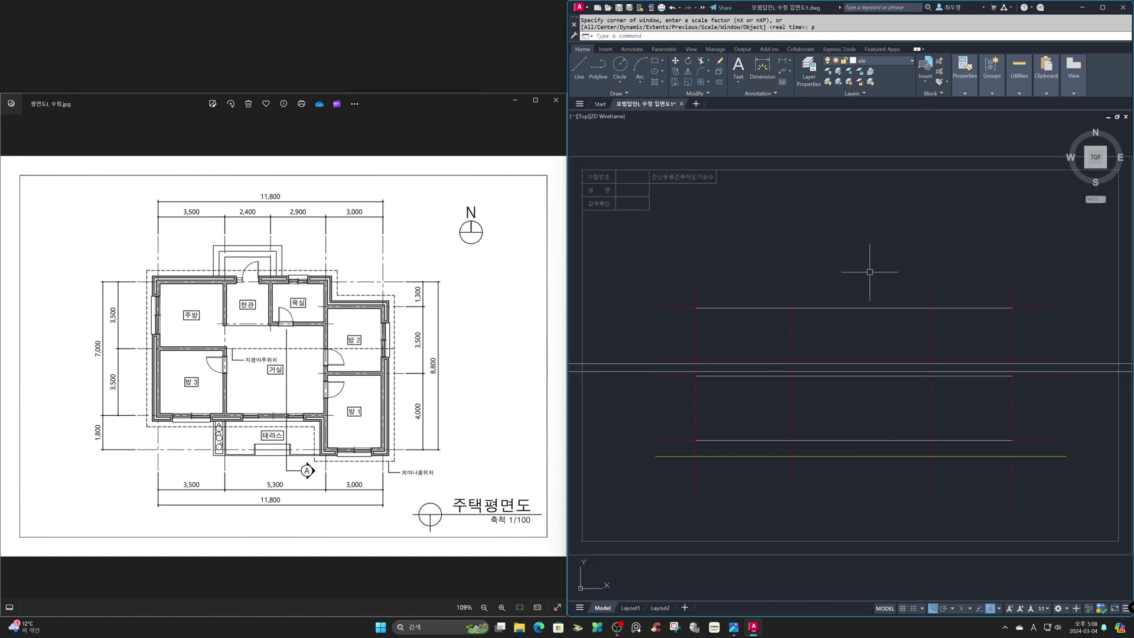
{"action": "type", "text": "o"}
{"action": "key", "text": "Return"}
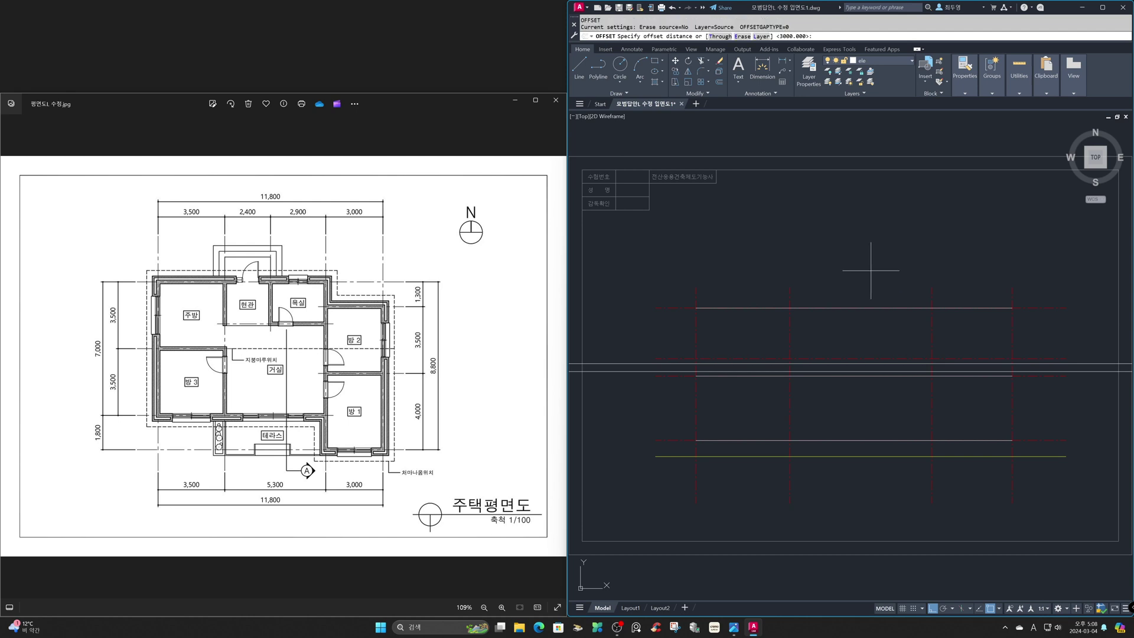
{"action": "type", "text": "l"}
{"action": "key", "text": "Return"}
{"action": "type", "text": "c"}
{"action": "key", "text": "Return"}
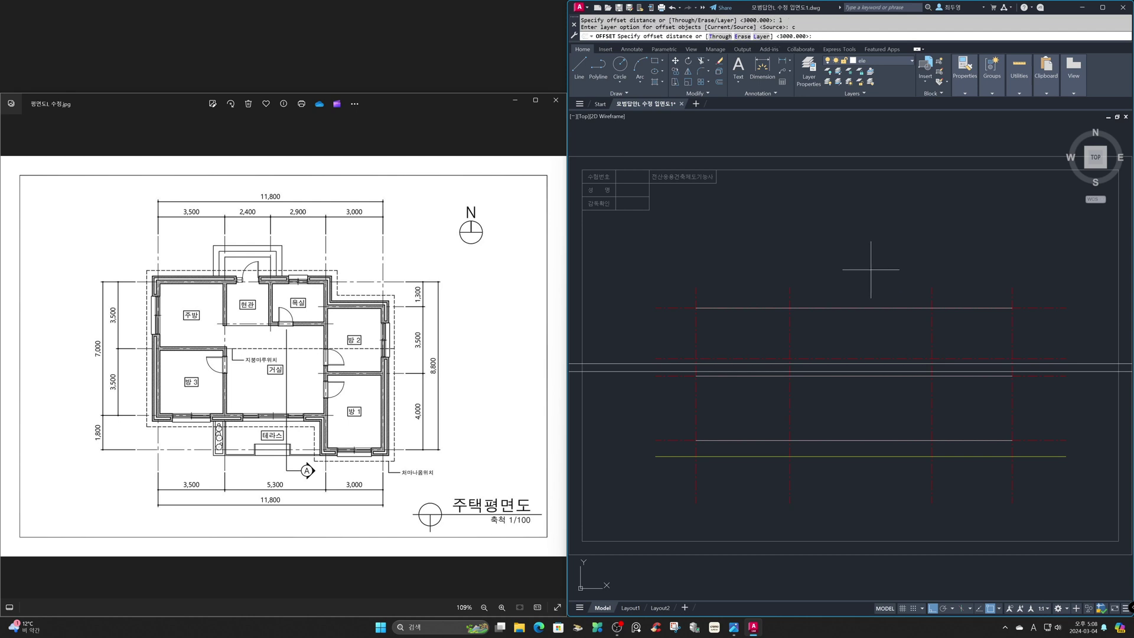
{"action": "key", "text": "F3"}
{"action": "key", "text": "Return"}
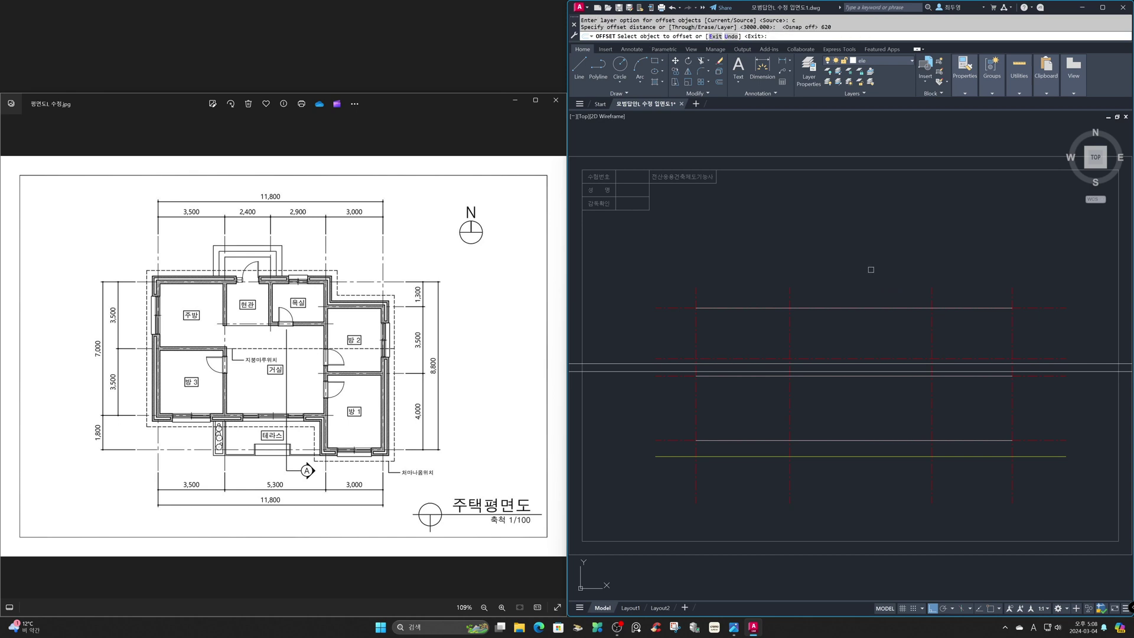
{"action": "left_click", "coordinate": [697, 291]}
{"action": "left_click", "coordinate": [672, 292]}
{"action": "left_click", "coordinate": [1012, 295]}
{"action": "left_click", "coordinate": [1051, 295]}
{"action": "key", "text": "Return"}
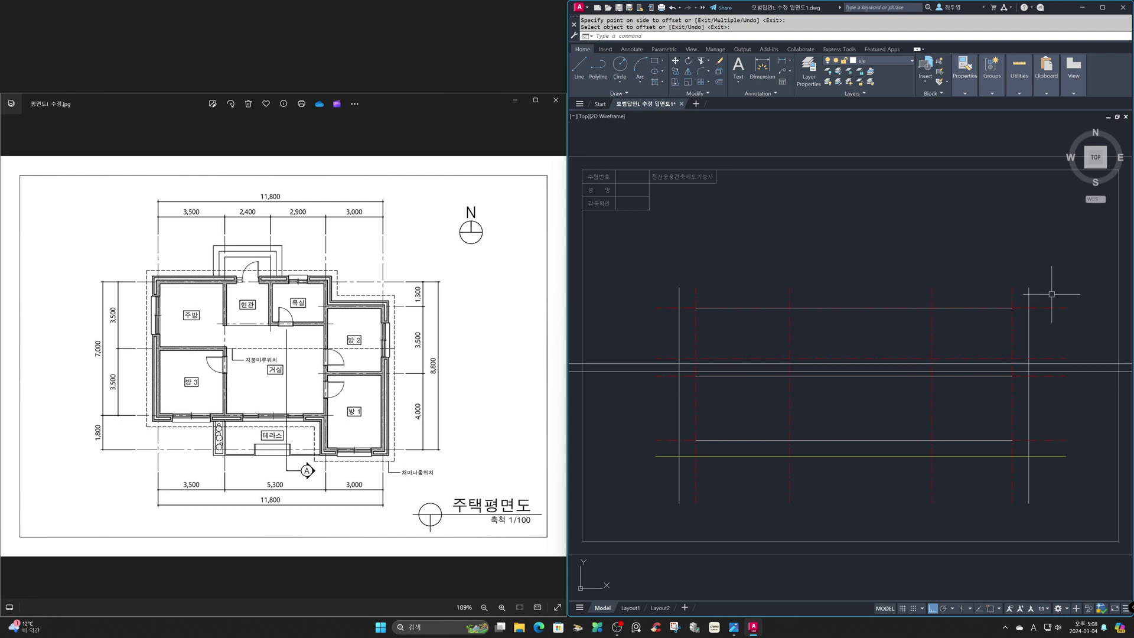
Freeze the cen layer to hide the centre lines
{"action": "left_click", "coordinate": [902, 59]}
{"action": "left_click", "coordinate": [838, 82]}
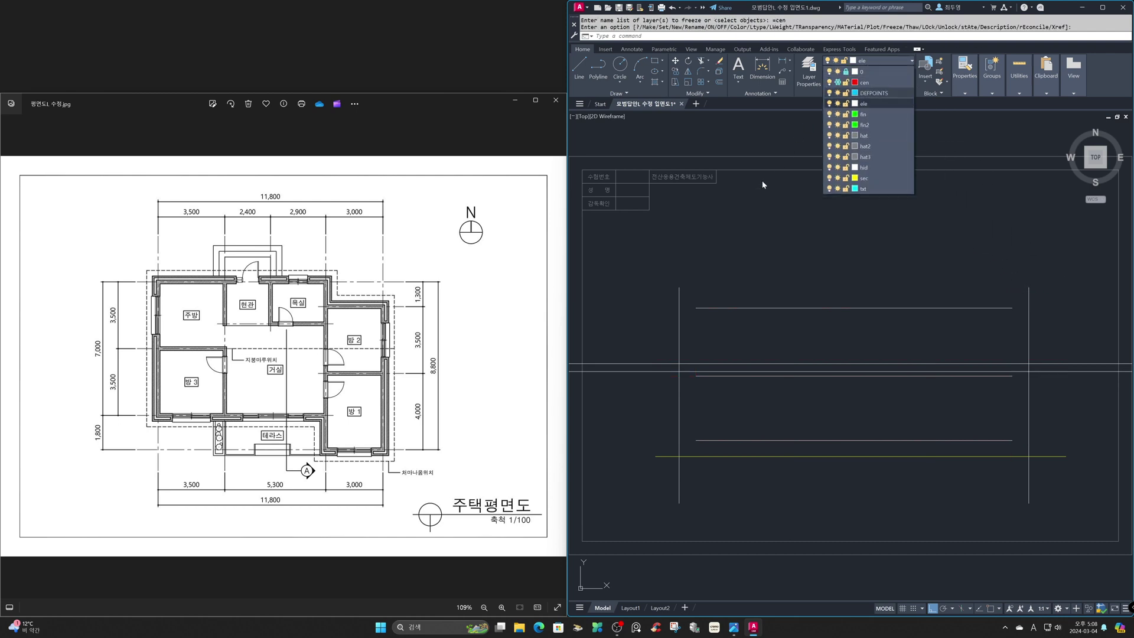
Fillet the top roof line, the two outer vertical lines and the lower eave line into a closed rectangular roof outline
{"action": "type", "text": "f"}
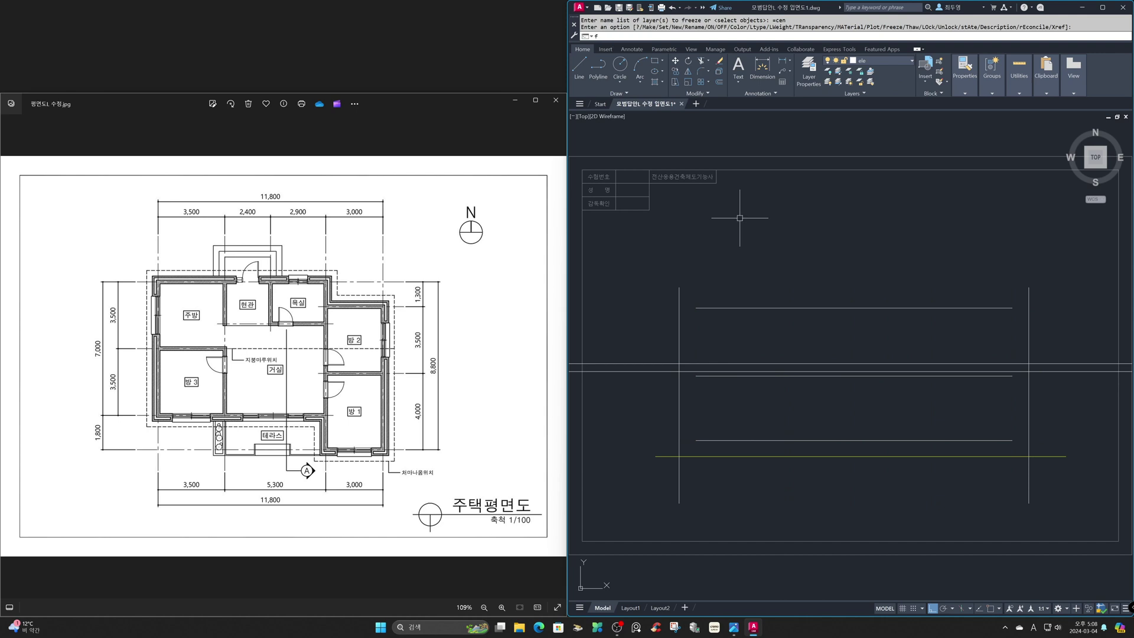
{"action": "key", "text": "Return"}
{"action": "type", "text": "m"}
{"action": "key", "text": "Return"}
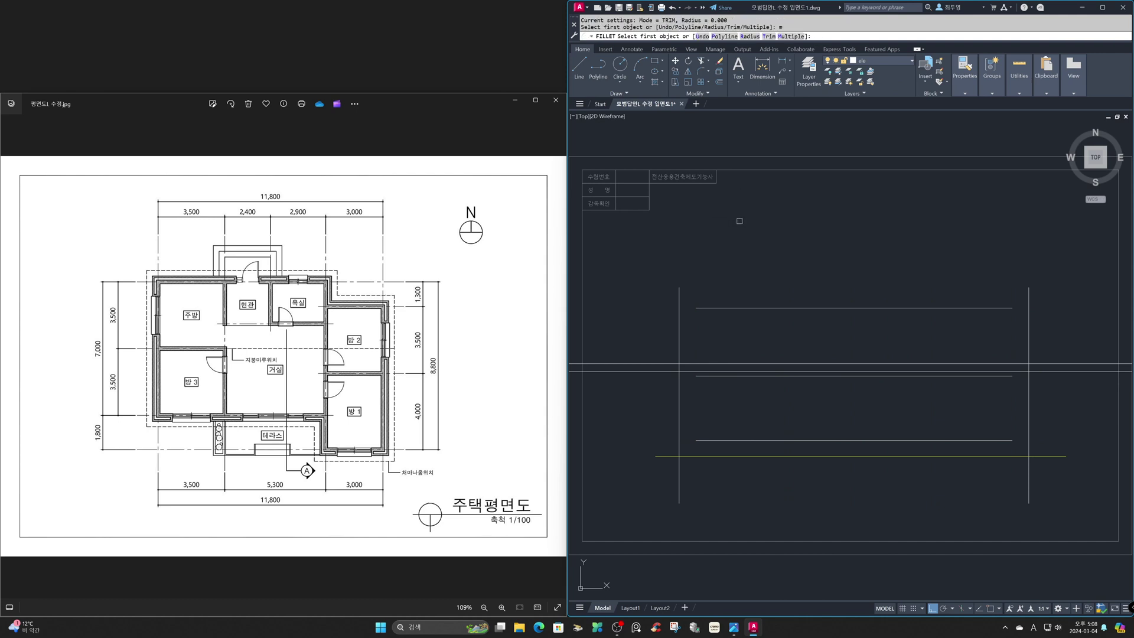
{"action": "left_click", "coordinate": [703, 308]}
{"action": "left_click", "coordinate": [680, 323]}
{"action": "left_click", "coordinate": [680, 335]}
{"action": "left_click", "coordinate": [685, 371]}
{"action": "left_click", "coordinate": [822, 371]}
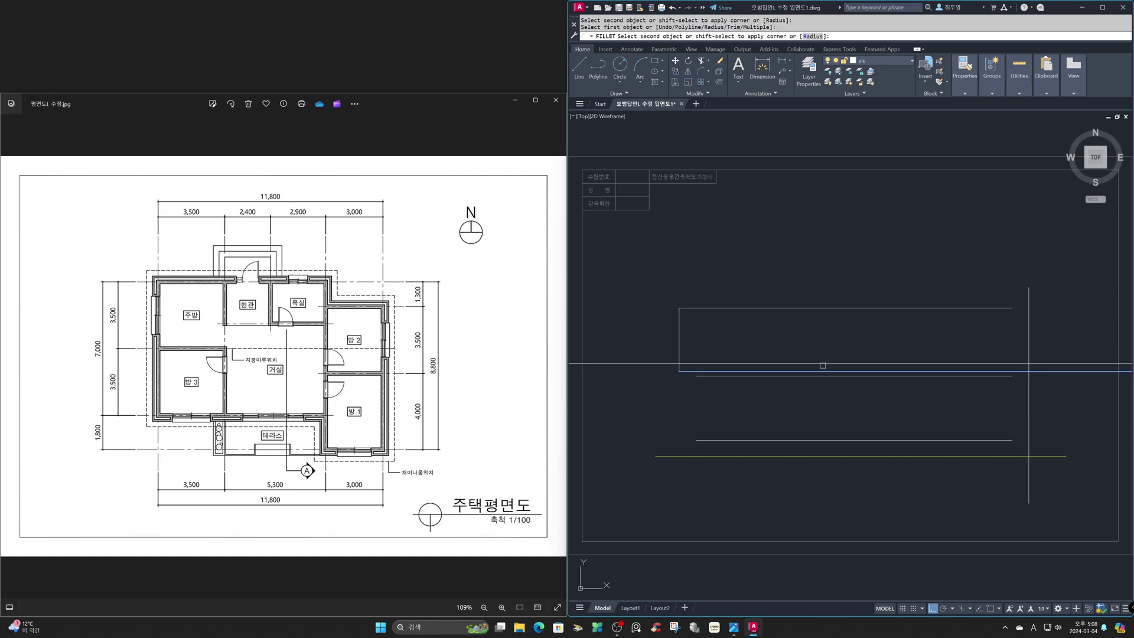
{"action": "left_click", "coordinate": [1029, 348]}
{"action": "left_click", "coordinate": [1002, 310]}
{"action": "key", "text": "Return"}
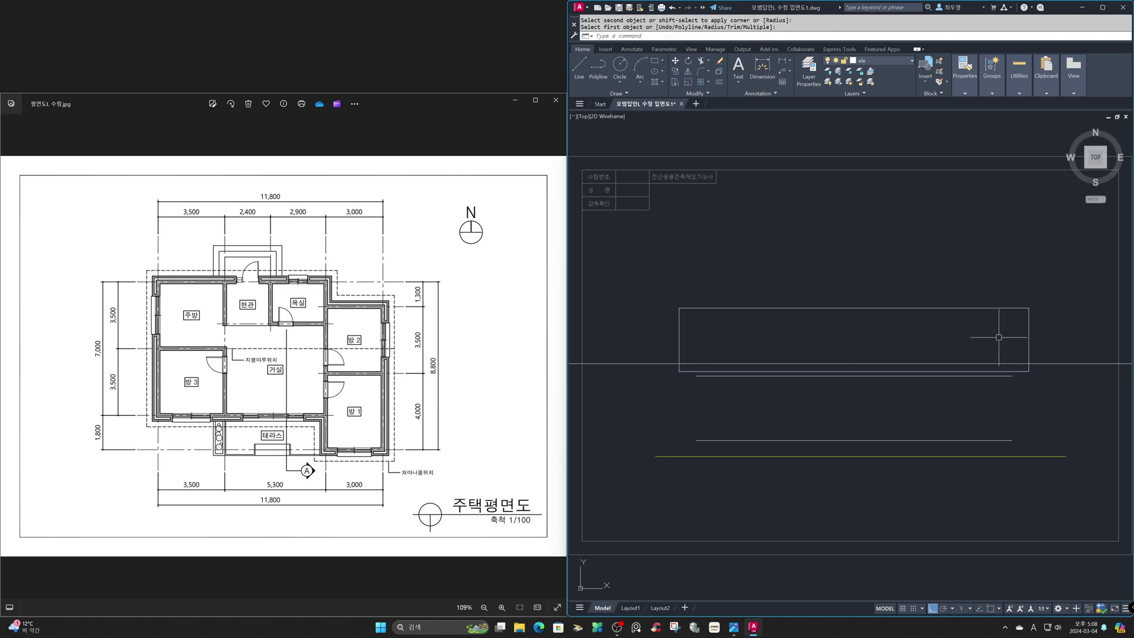
Trim the upper eave construction line on both sides so it ends at the roof outline
{"action": "type", "text": "tr"}
{"action": "key", "text": "Return"}
{"action": "left_click", "coordinate": [1057, 369]}
{"action": "left_click", "coordinate": [617, 298]}
{"action": "left_click", "coordinate": [646, 323]}
{"action": "left_click", "coordinate": [644, 369]}
{"action": "left_click", "coordinate": [1041, 350]}
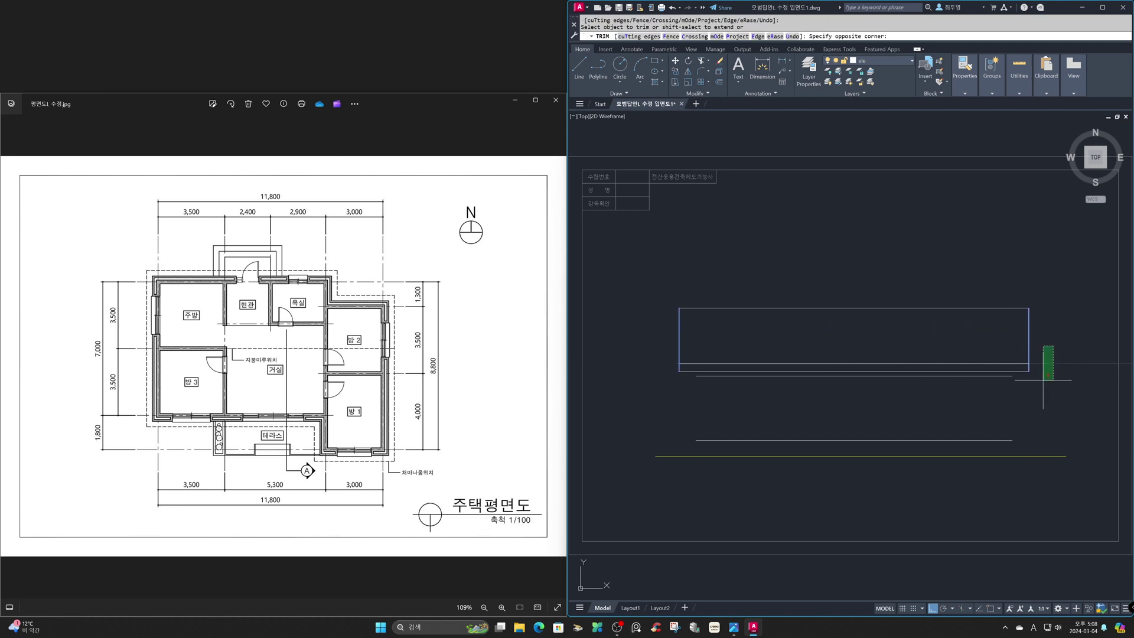
{"action": "left_click", "coordinate": [1044, 381]}
{"action": "key", "text": "Return"}
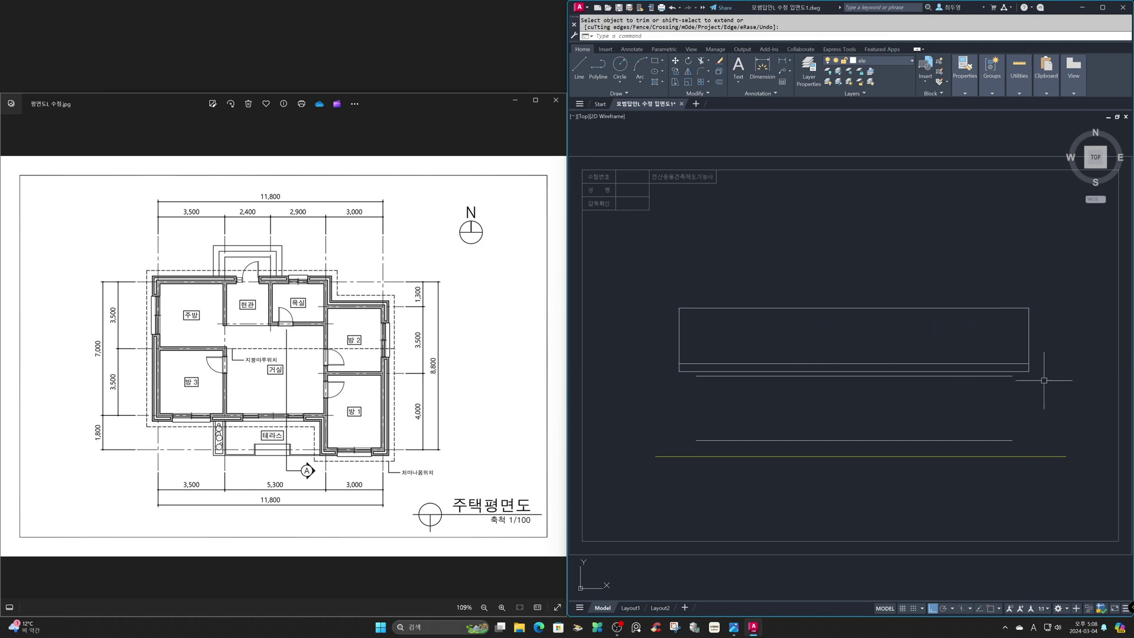
Thaw the cen layer and offset the two outermost vertical centre lines 305 outwards and the third one 305 to the left
{"action": "left_click", "coordinate": [905, 62]}
{"action": "left_click", "coordinate": [838, 82]}
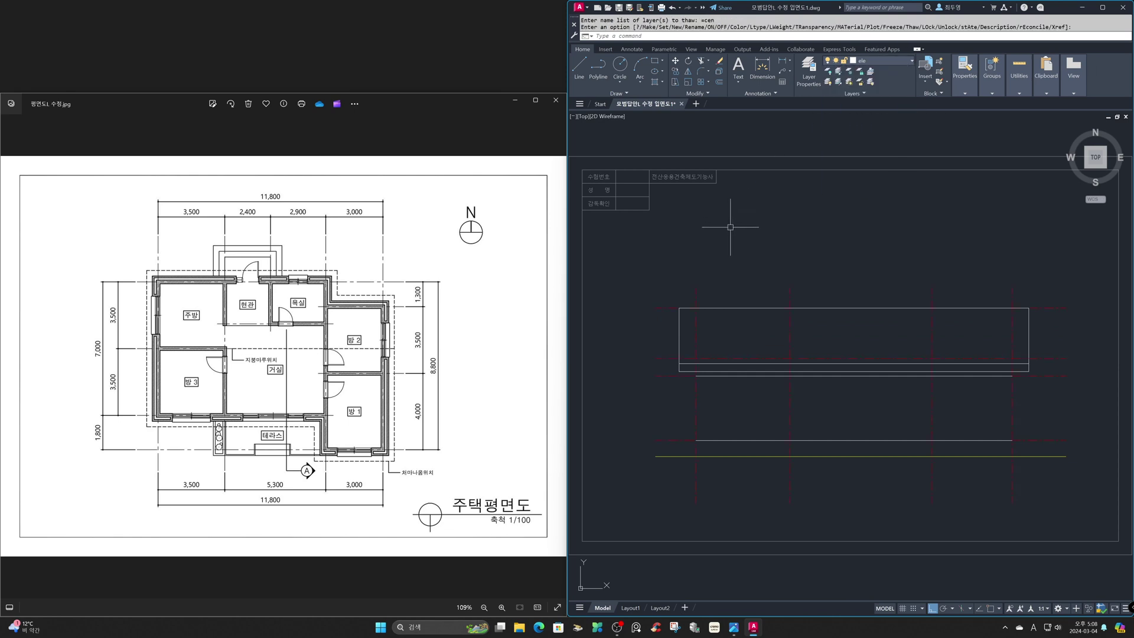
{"action": "key", "text": "Return"}
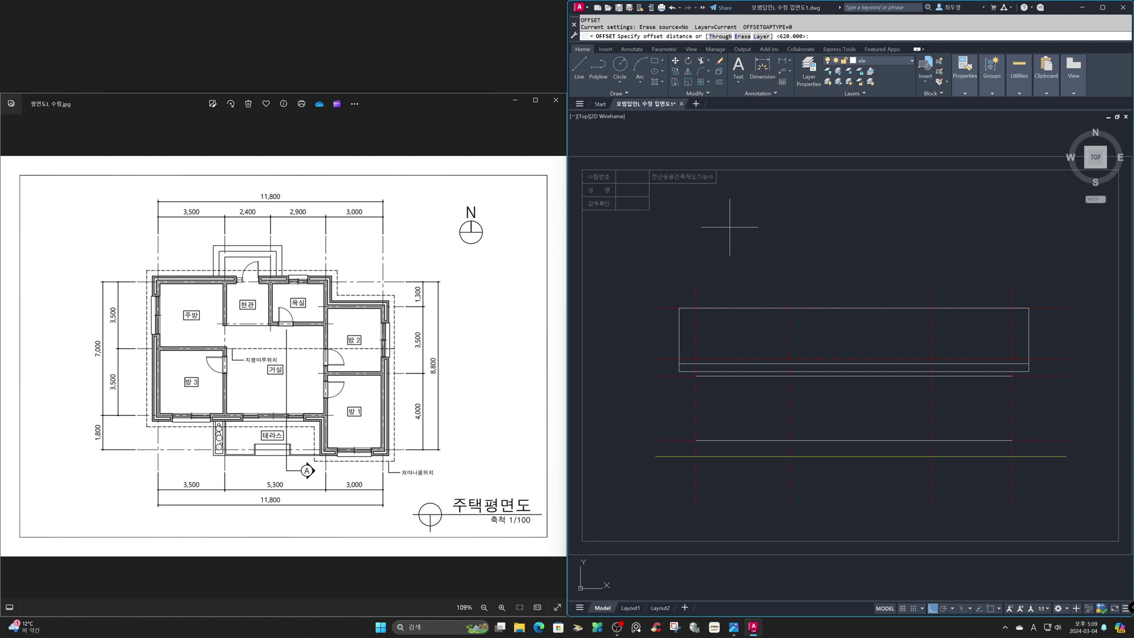
{"action": "type", "text": "305"}
{"action": "key", "text": "Return"}
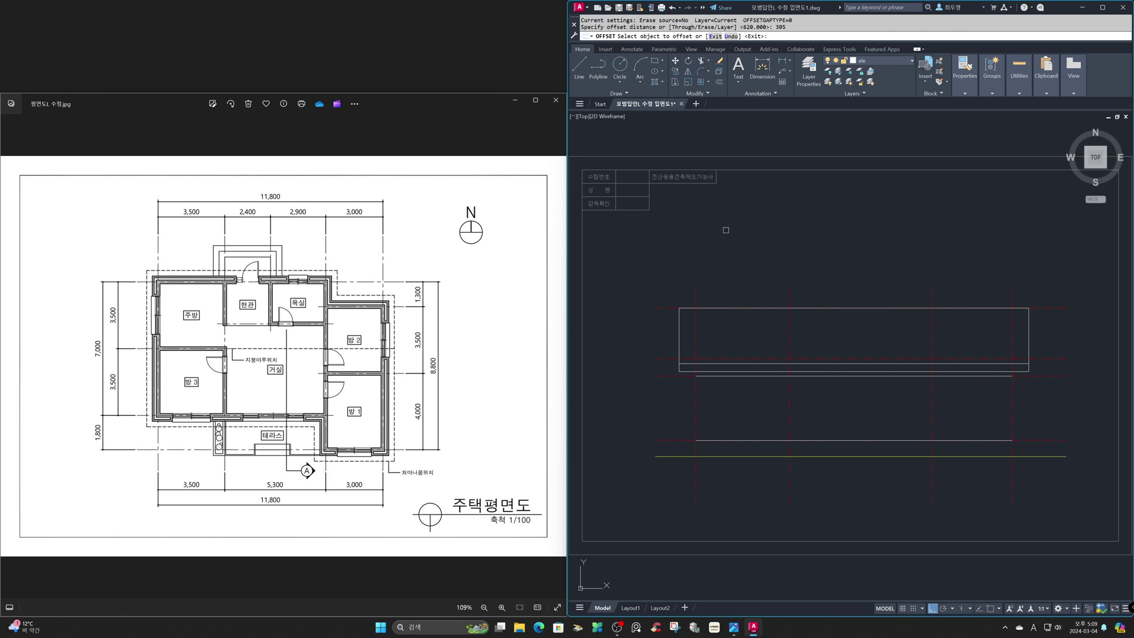
{"action": "left_click", "coordinate": [695, 291]}
{"action": "left_click", "coordinate": [673, 289]}
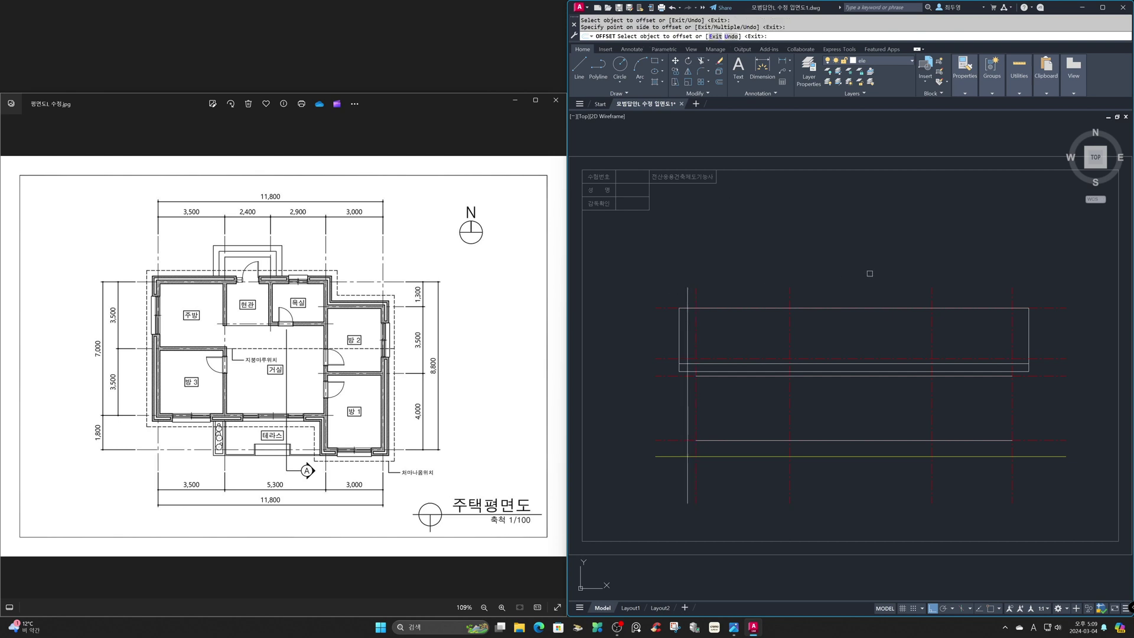
{"action": "left_click", "coordinate": [932, 291]}
{"action": "left_click", "coordinate": [893, 288]}
{"action": "left_click", "coordinate": [1011, 290]}
{"action": "left_click", "coordinate": [1031, 283]}
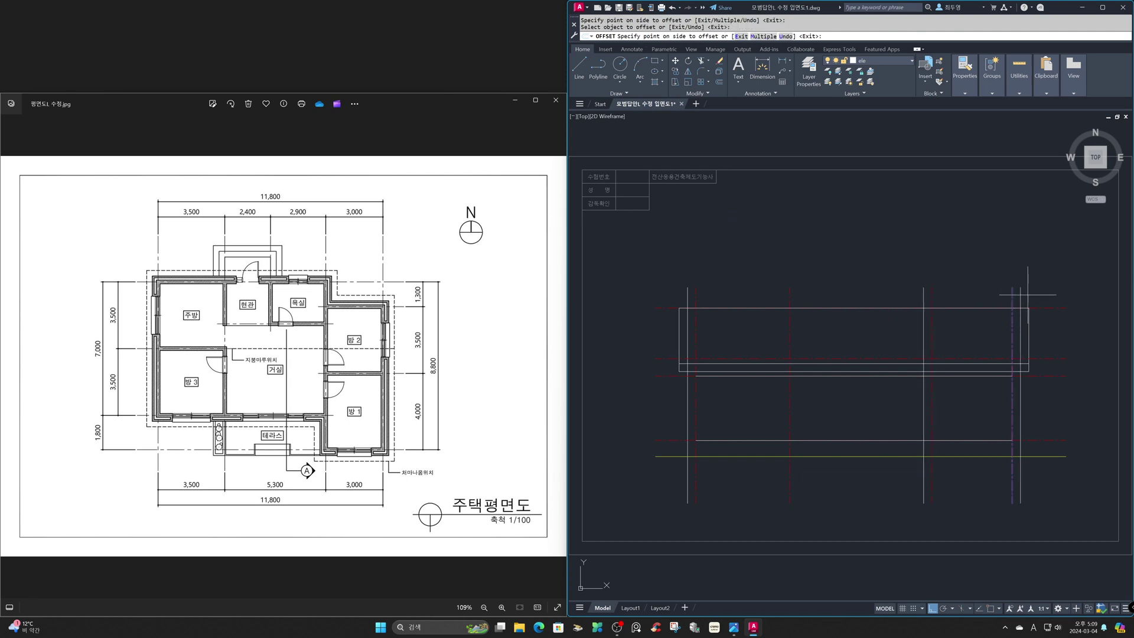
{"action": "key", "text": "Return"}
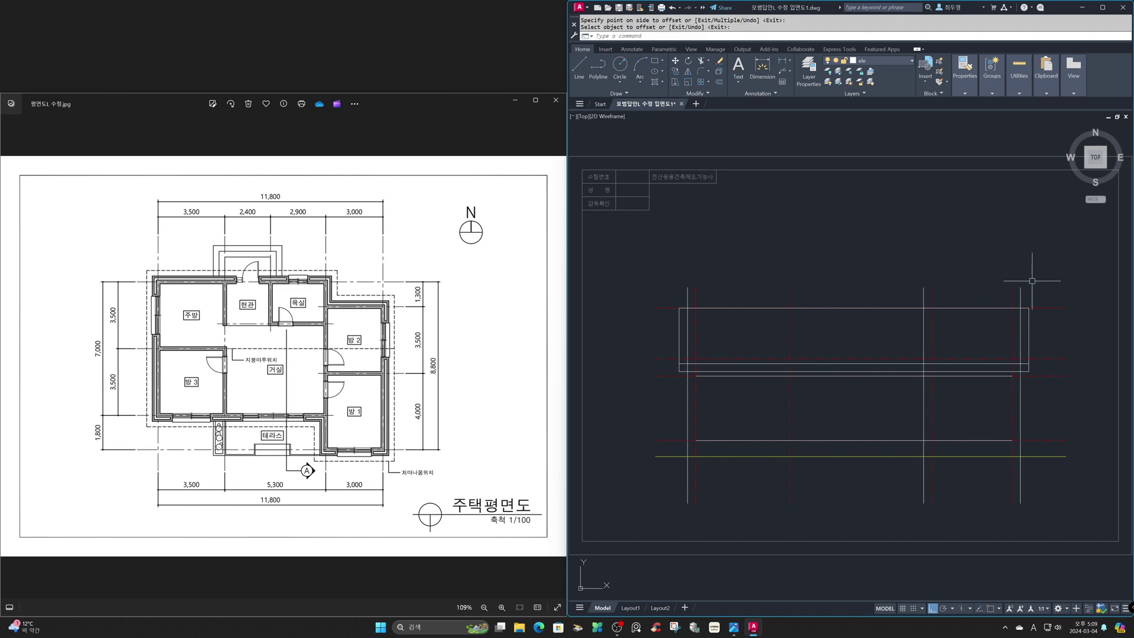
Freeze the cen layer and trim the three vertical wall lines above the lower eave line and below the ground line
{"action": "left_click", "coordinate": [899, 59]}
{"action": "left_click", "coordinate": [838, 82]}
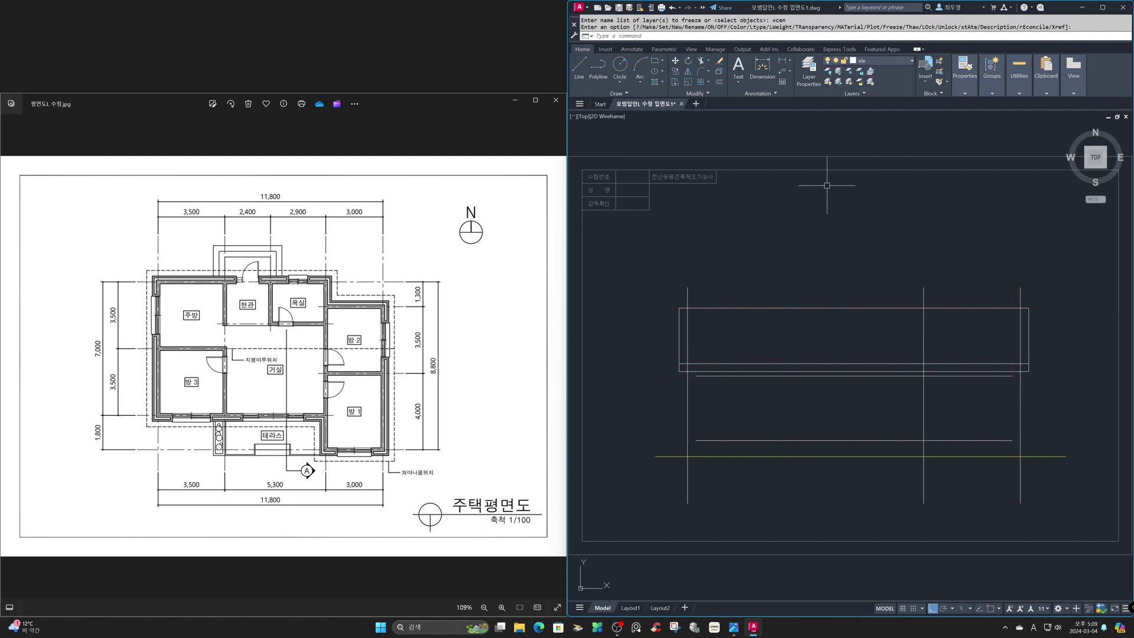
{"action": "type", "text": "tr"}
{"action": "key", "text": "space"}
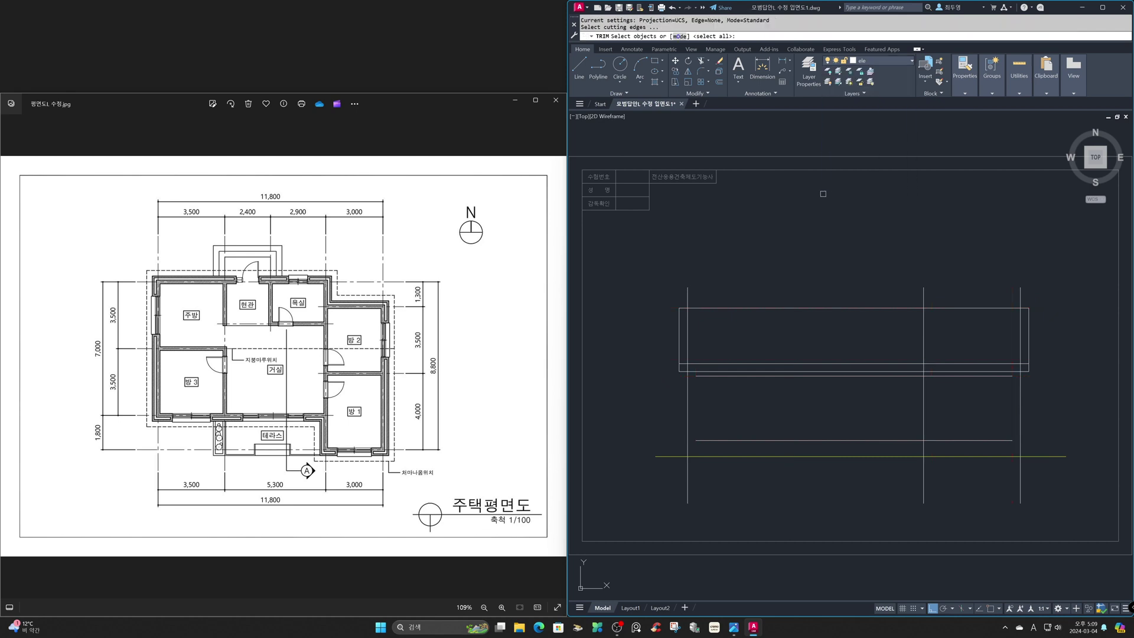
{"action": "left_click", "coordinate": [845, 371]}
{"action": "left_click", "coordinate": [862, 457]}
{"action": "left_click", "coordinate": [1020, 426]}
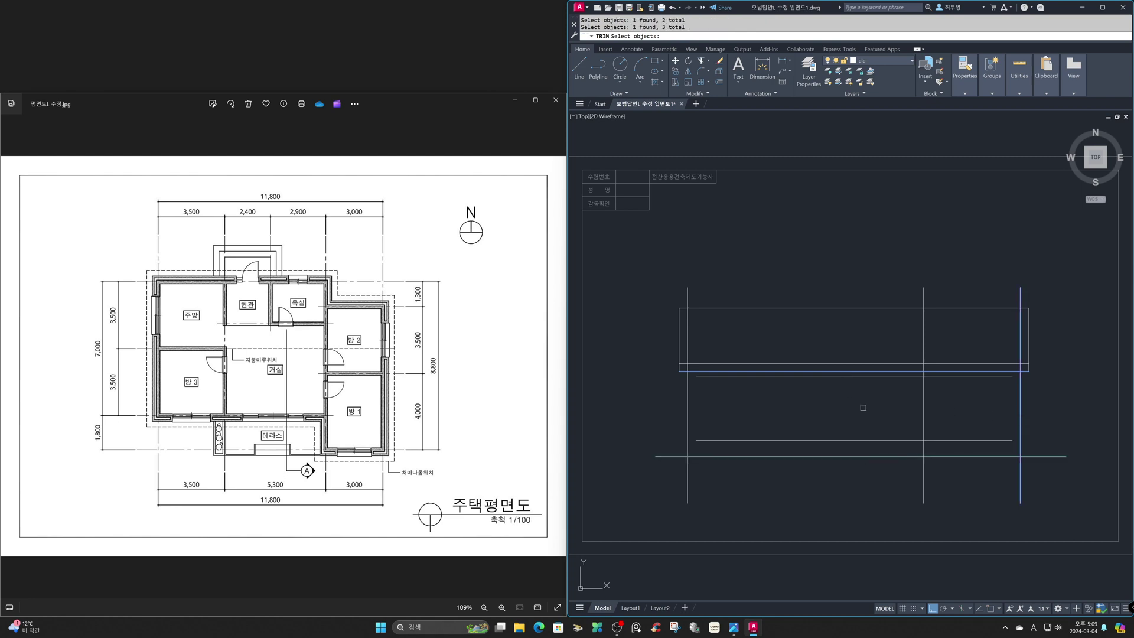
{"action": "left_click", "coordinate": [687, 405]}
{"action": "key", "text": "space"}
{"action": "left_click", "coordinate": [649, 271]}
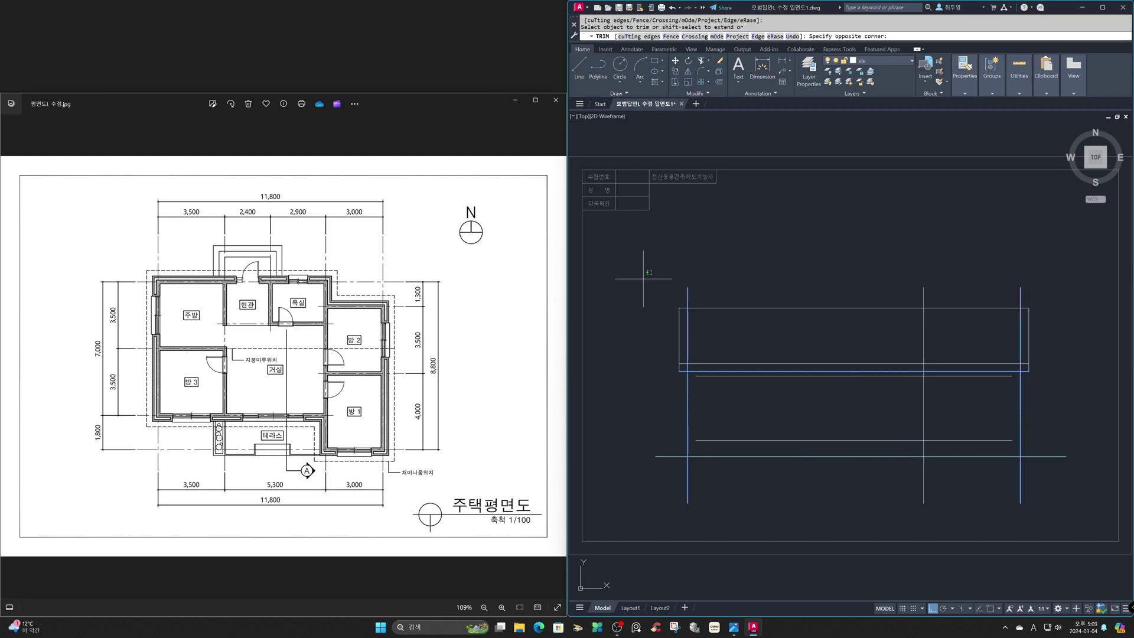
{"action": "left_click", "coordinate": [1054, 322]}
{"action": "left_click", "coordinate": [1070, 501]}
{"action": "left_click", "coordinate": [674, 468]}
Extend both horizontal wall lines at each end to the outer wall lines
{"action": "left_click", "coordinate": [733, 447]}
{"action": "left_click", "coordinate": [680, 352]}
{"action": "left_click", "coordinate": [975, 440]}
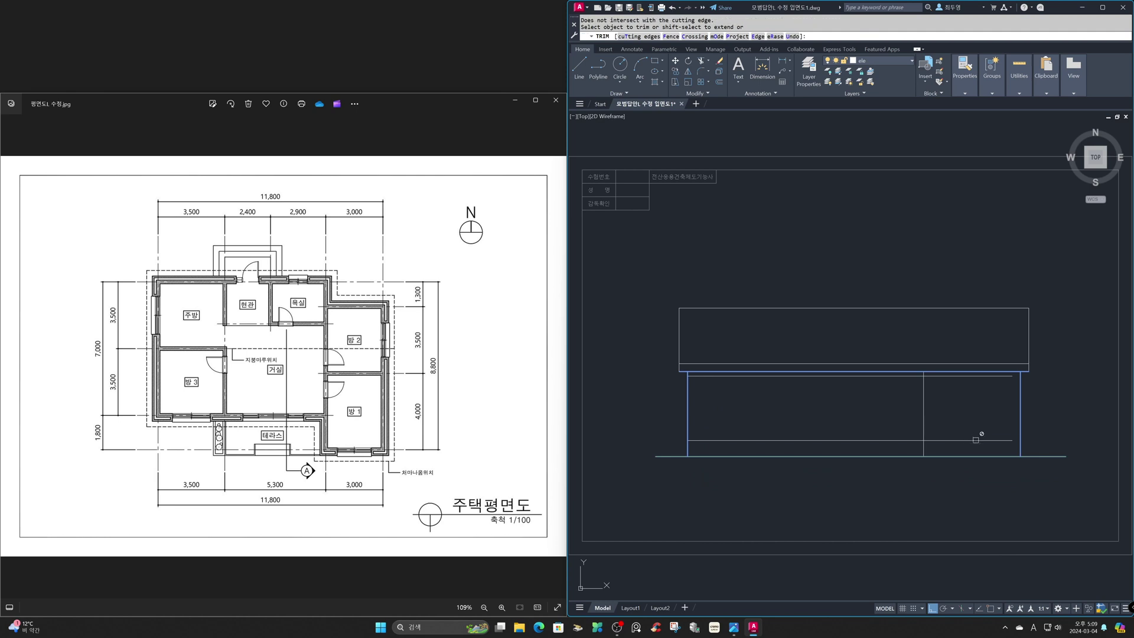
{"action": "left_click", "coordinate": [986, 445]}
{"action": "left_click", "coordinate": [978, 374]}
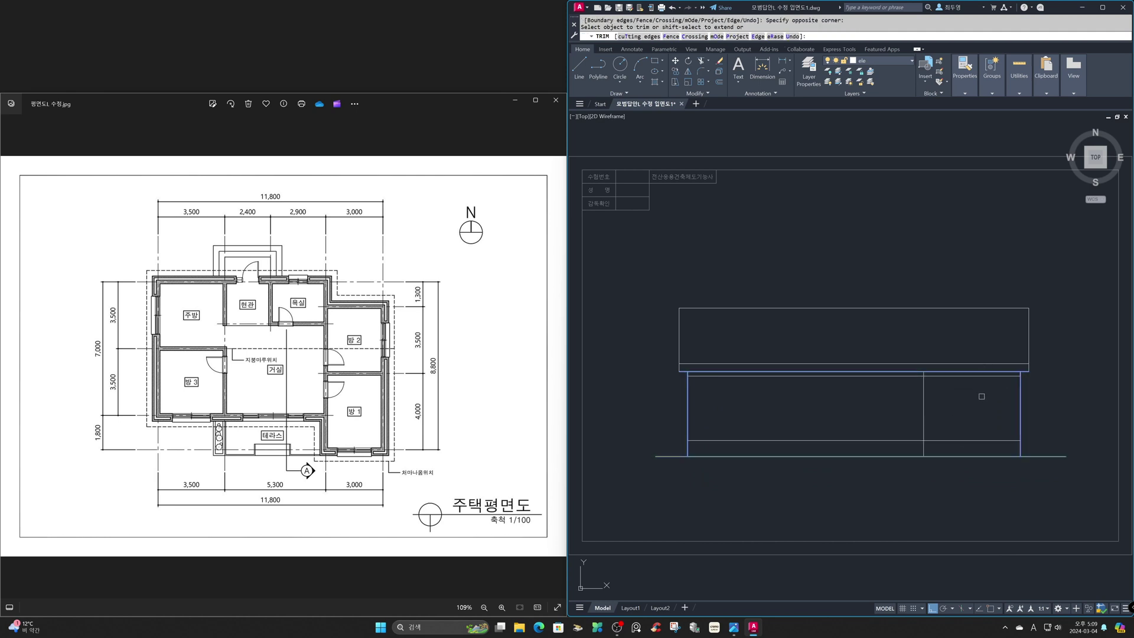
{"action": "key", "text": "Return"}
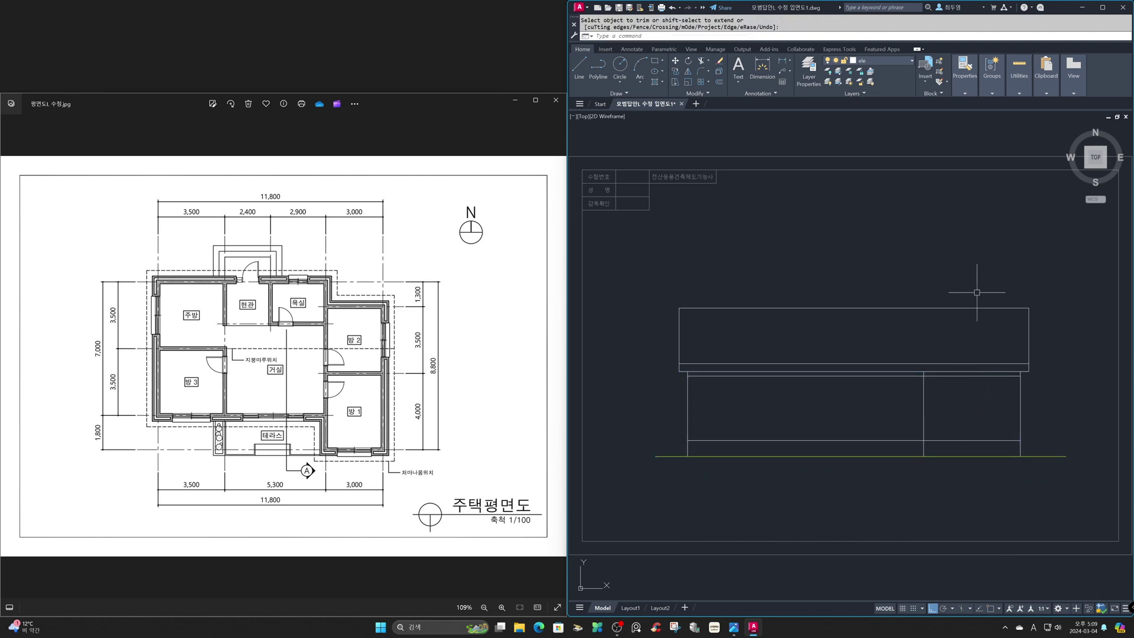
Thaw the cen layer and offset the third vertical centre line from the left 620 to the left
{"action": "left_click", "coordinate": [913, 61]}
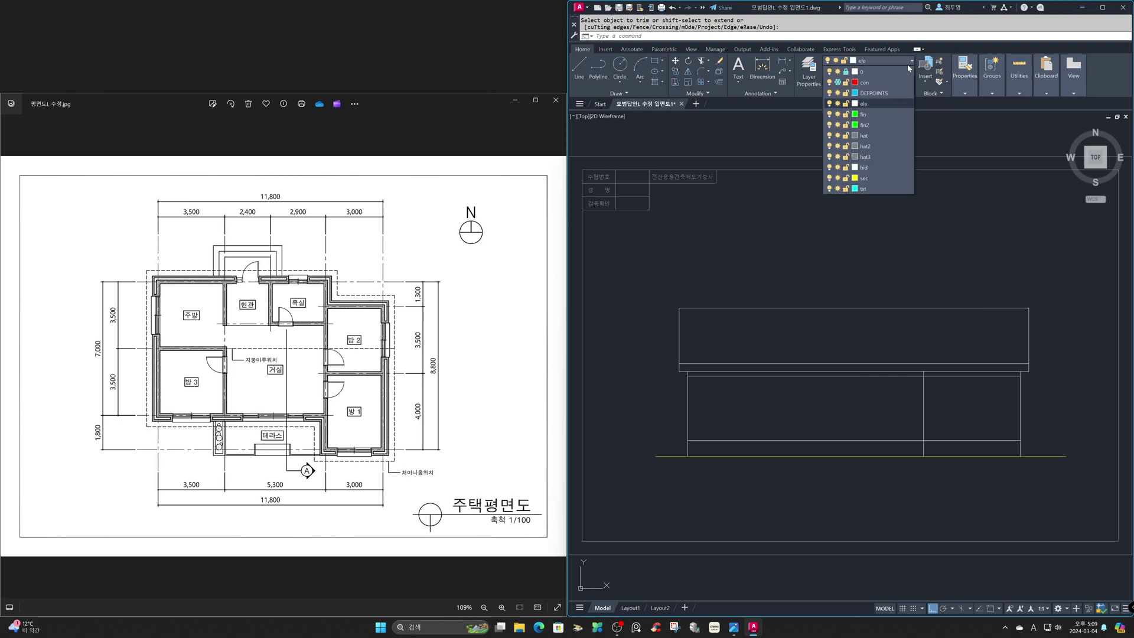
{"action": "left_click", "coordinate": [838, 83]}
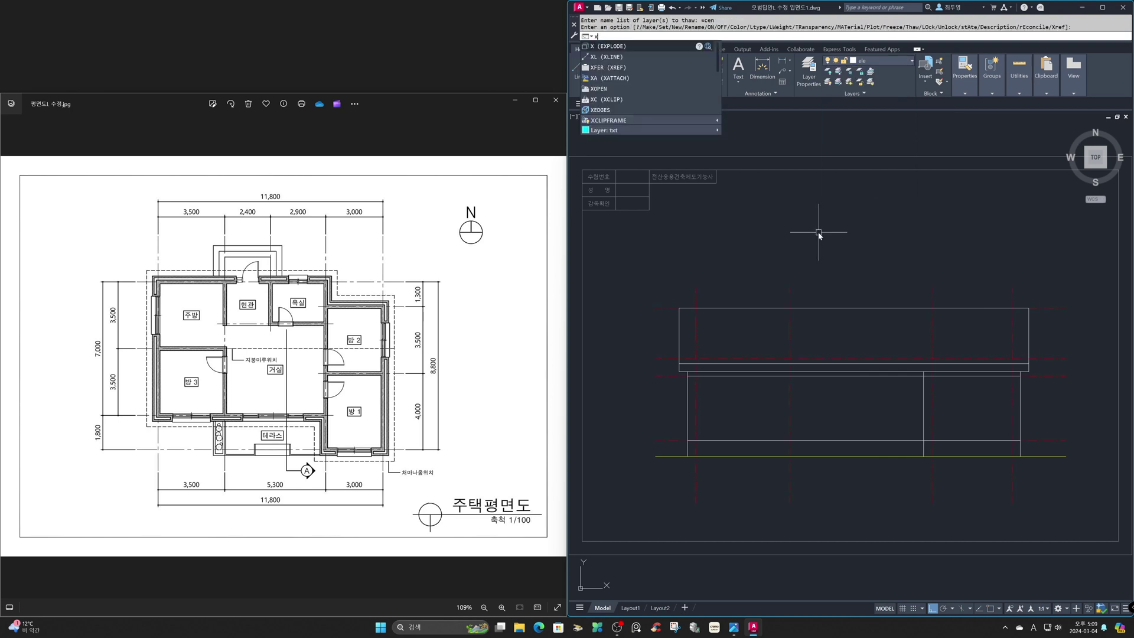
{"action": "key", "text": "BackSpace"}
{"action": "type", "text": "z"}
{"action": "key", "text": "Return"}
{"action": "left_click", "coordinate": [841, 267]}
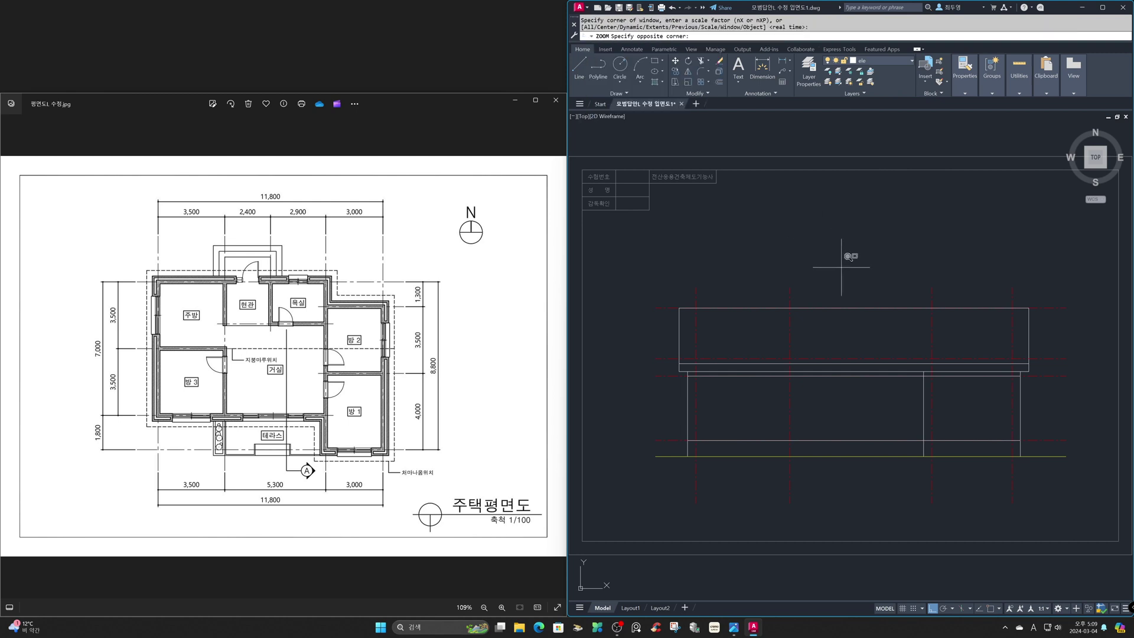
{"action": "left_click", "coordinate": [1066, 467]}
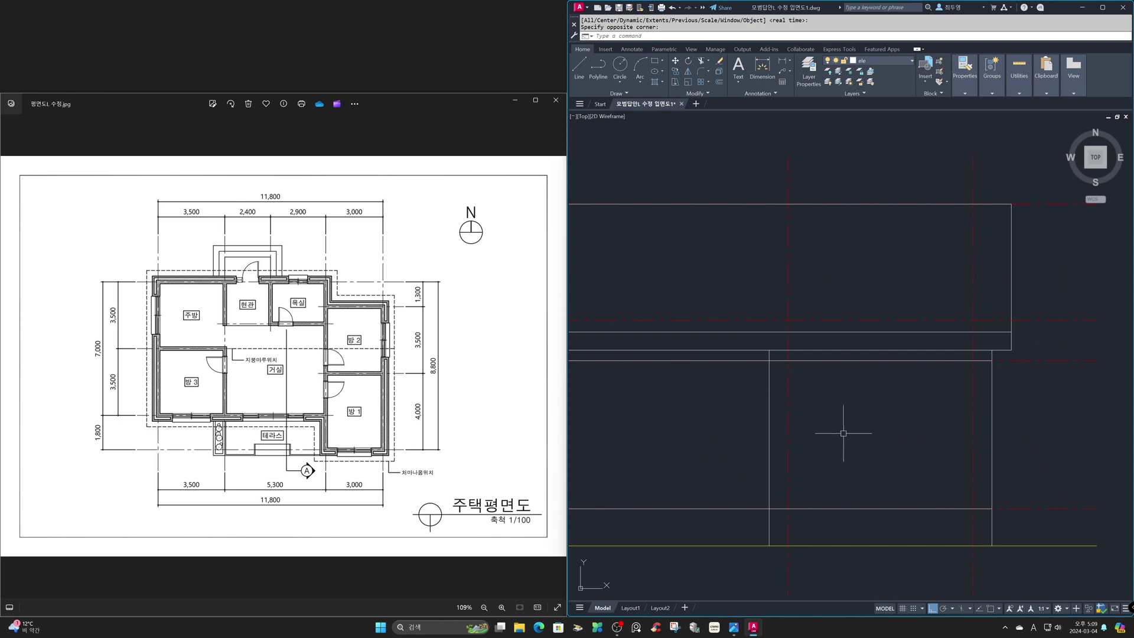
{"action": "key", "text": "Return"}
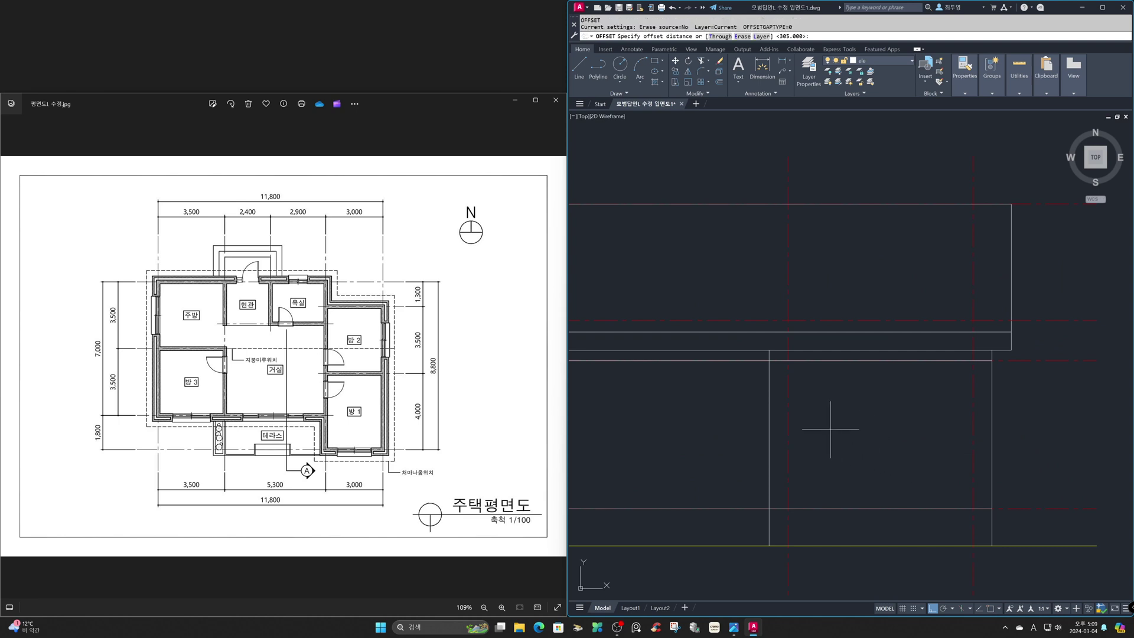
{"action": "type", "text": "620"}
{"action": "key", "text": "Return"}
{"action": "left_click", "coordinate": [789, 414]}
{"action": "left_click", "coordinate": [783, 413]}
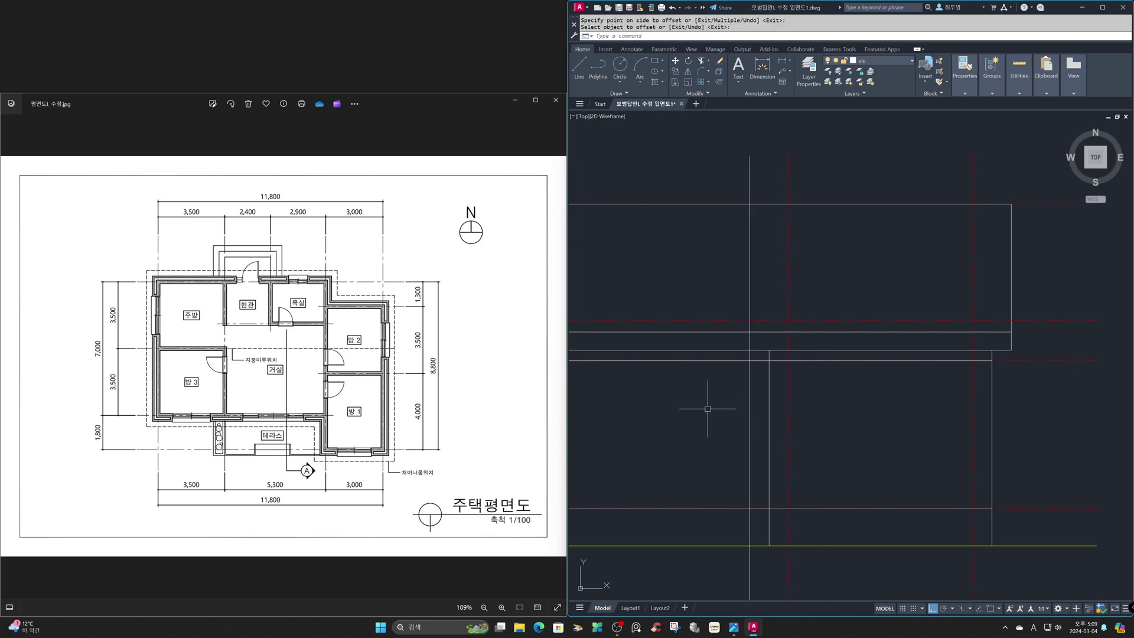
{"action": "key", "text": "Escape"}
Fillet the new vertical line with the lower and upper eave lines to close the left end of the projecting room's eave
{"action": "type", "text": "f"}
{"action": "key", "text": "Return"}
{"action": "type", "text": "m"}
{"action": "key", "text": "Return"}
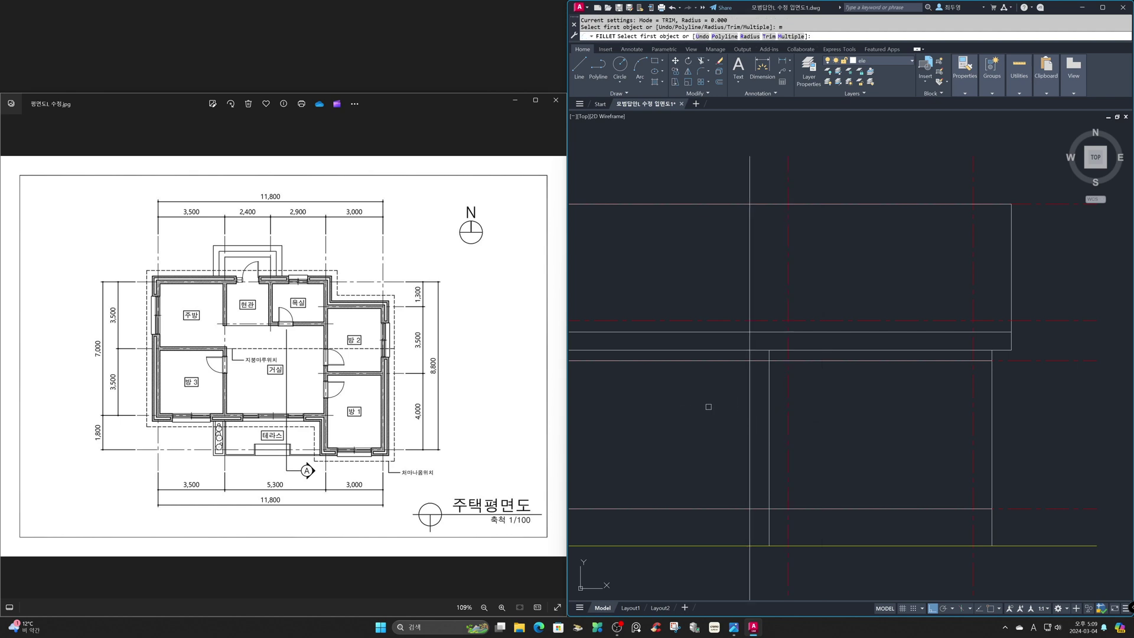
{"action": "left_click", "coordinate": [758, 349]}
{"action": "left_click", "coordinate": [751, 341]}
{"action": "left_click", "coordinate": [751, 336]}
{"action": "left_click", "coordinate": [754, 332]}
{"action": "key", "text": "Escape"}
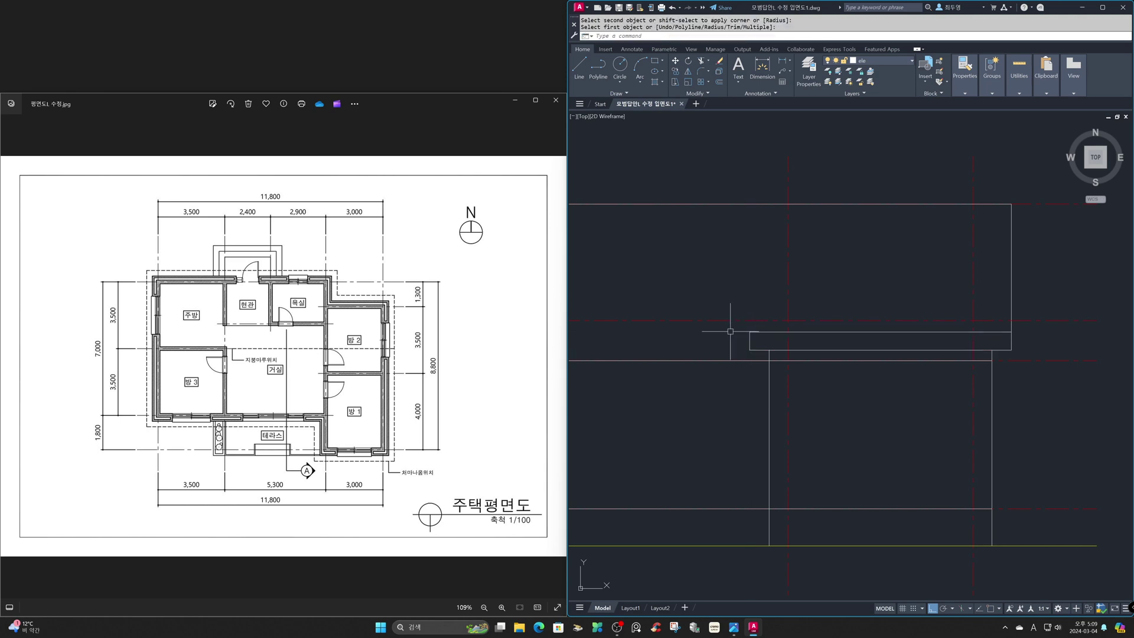
Turn on object snap and place a horizontal construction line through the lower corner of the main roof's eave board in the section drawing
{"action": "type", "text": "z"}
{"action": "key", "text": "Return"}
{"action": "type", "text": "p"}
{"action": "key", "text": "Return"}
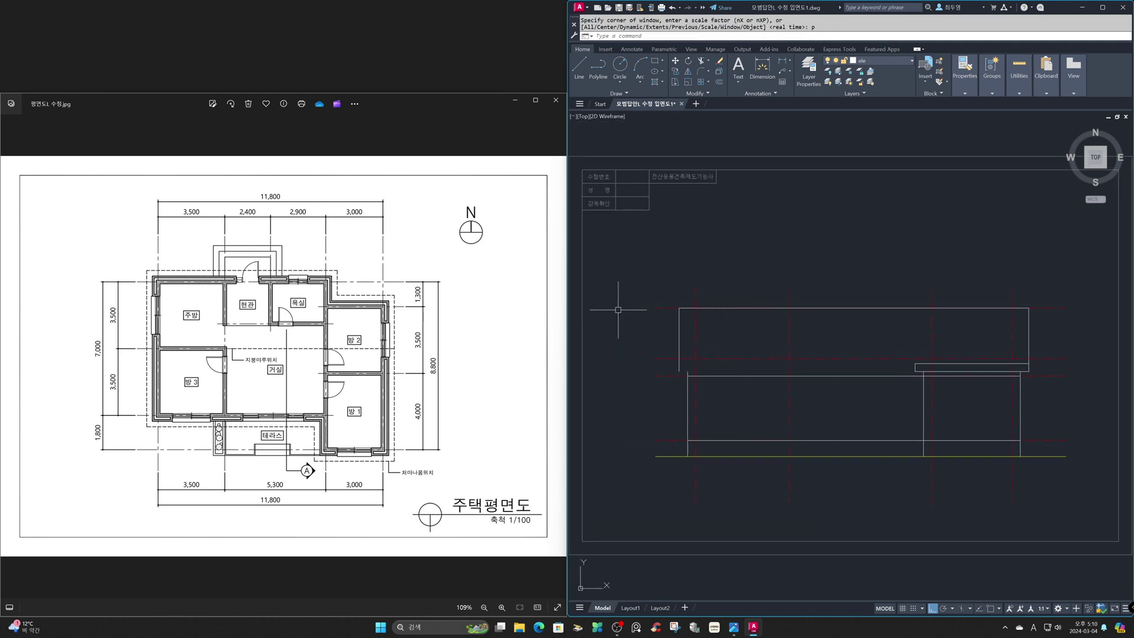
{"action": "type", "text": "z"}
{"action": "key", "text": "Return"}
{"action": "type", "text": "a"}
{"action": "key", "text": "Return"}
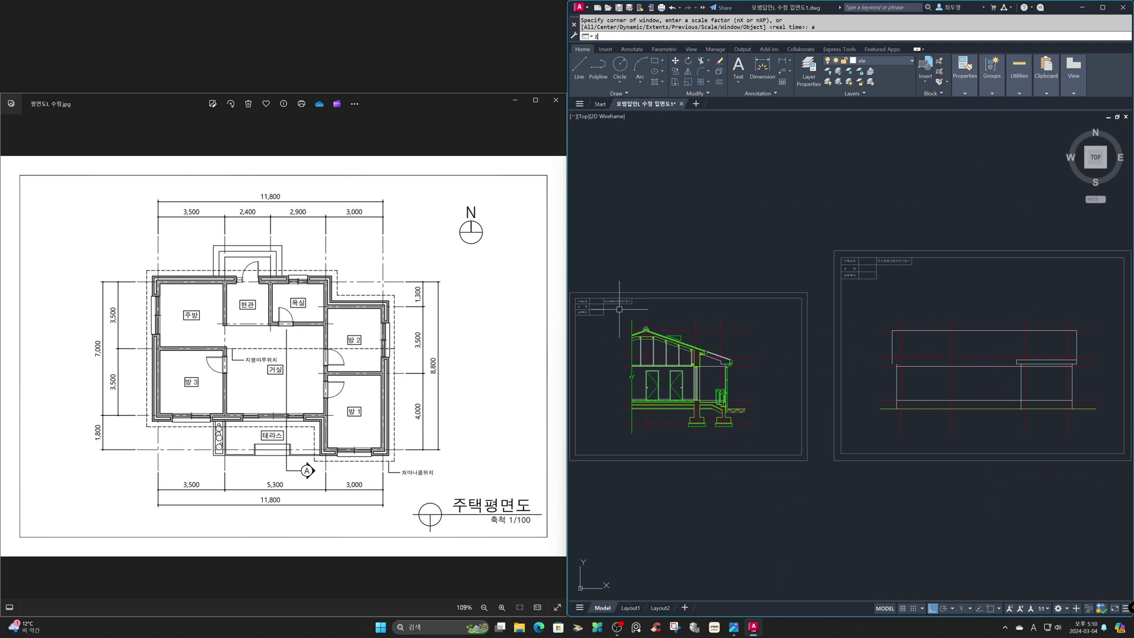
{"action": "key", "text": "Return"}
{"action": "left_click", "coordinate": [685, 329]}
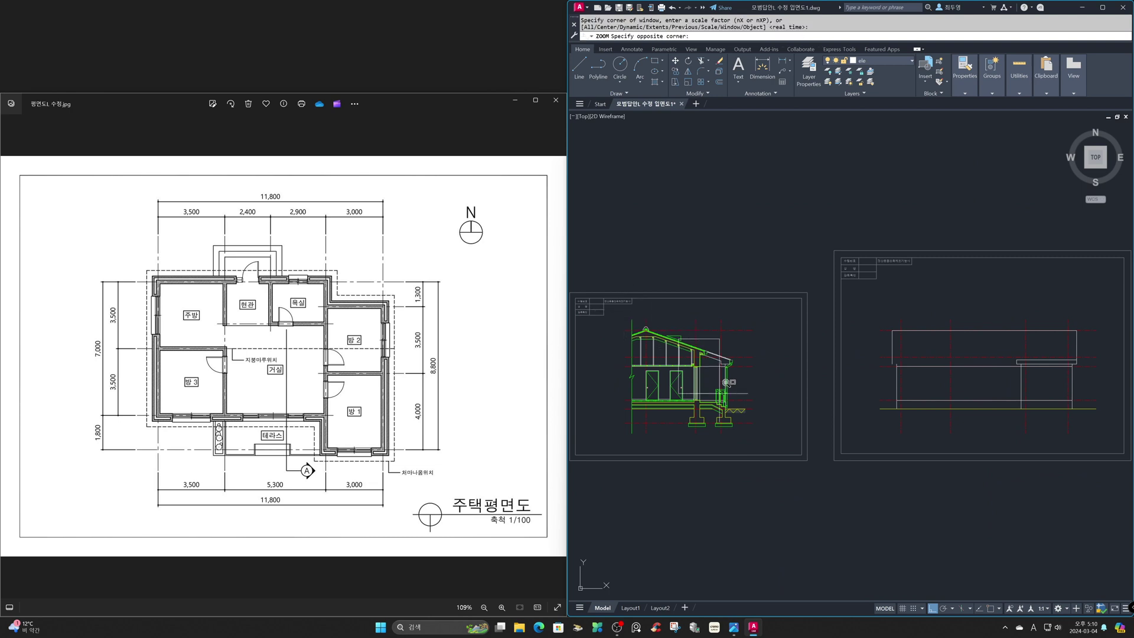
{"action": "scroll", "coordinate": [756, 416], "scroll_direction": "up", "scroll_amount": 1}
{"action": "left_click", "coordinate": [757, 416]}
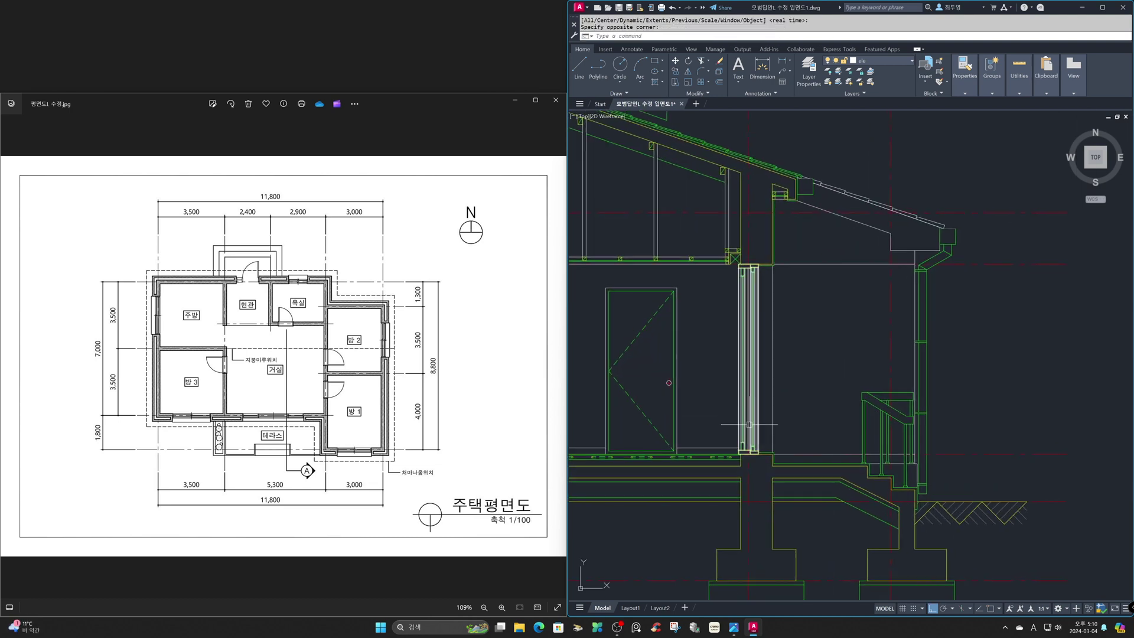
{"action": "type", "text": "xl"}
{"action": "key", "text": "Return"}
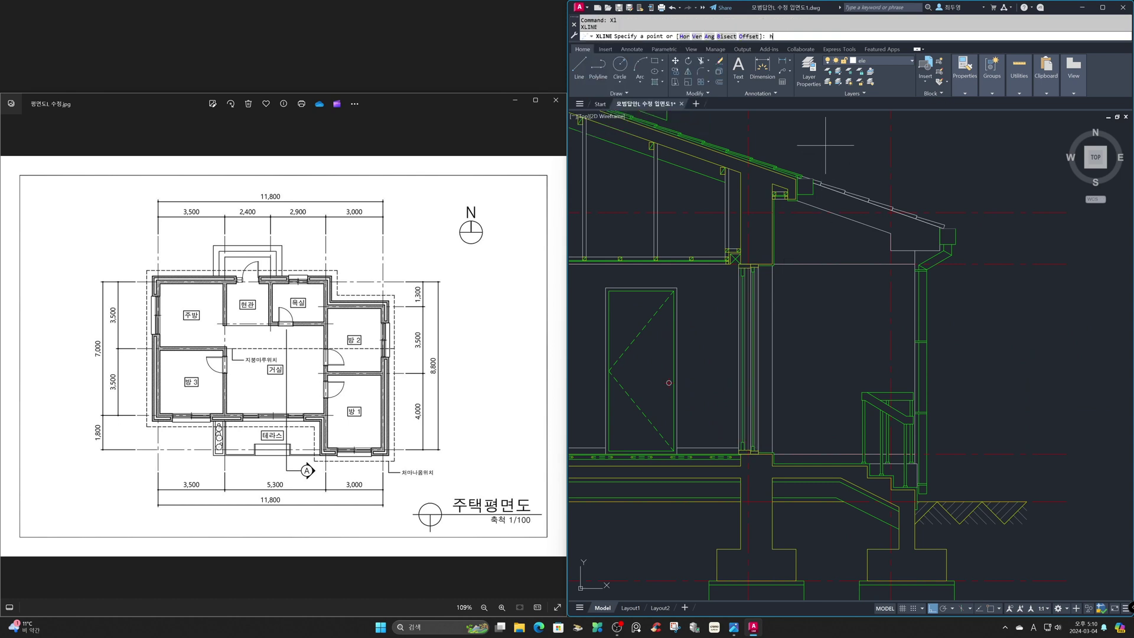
{"action": "type", "text": "h"}
{"action": "key", "text": "Return"}
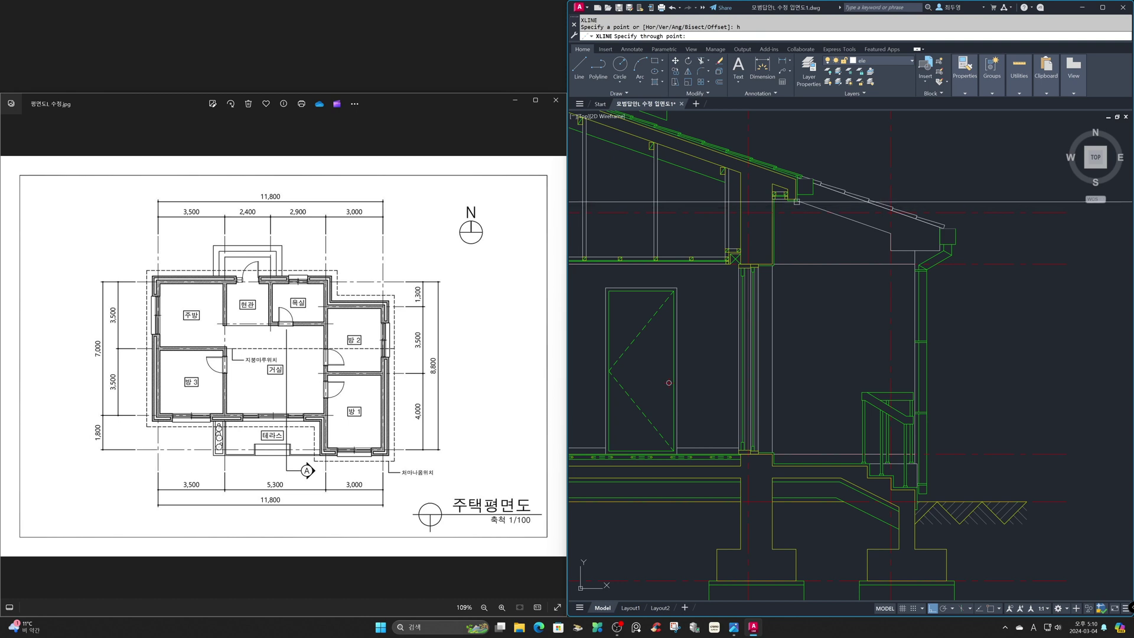
{"action": "key", "text": "F3"}
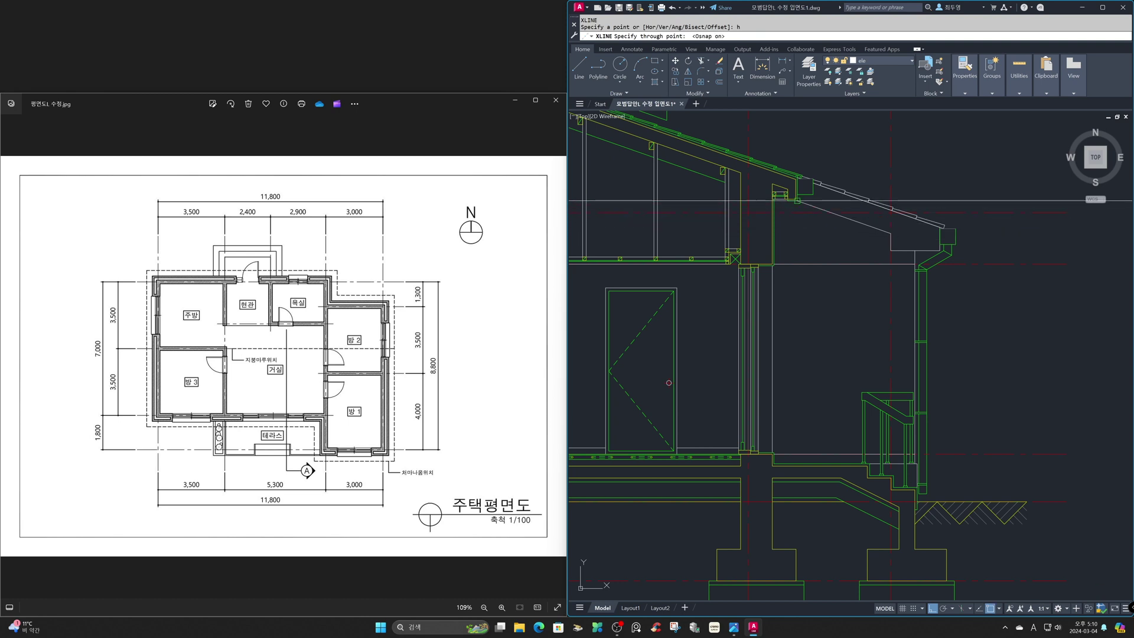
{"action": "left_click", "coordinate": [795, 201]}
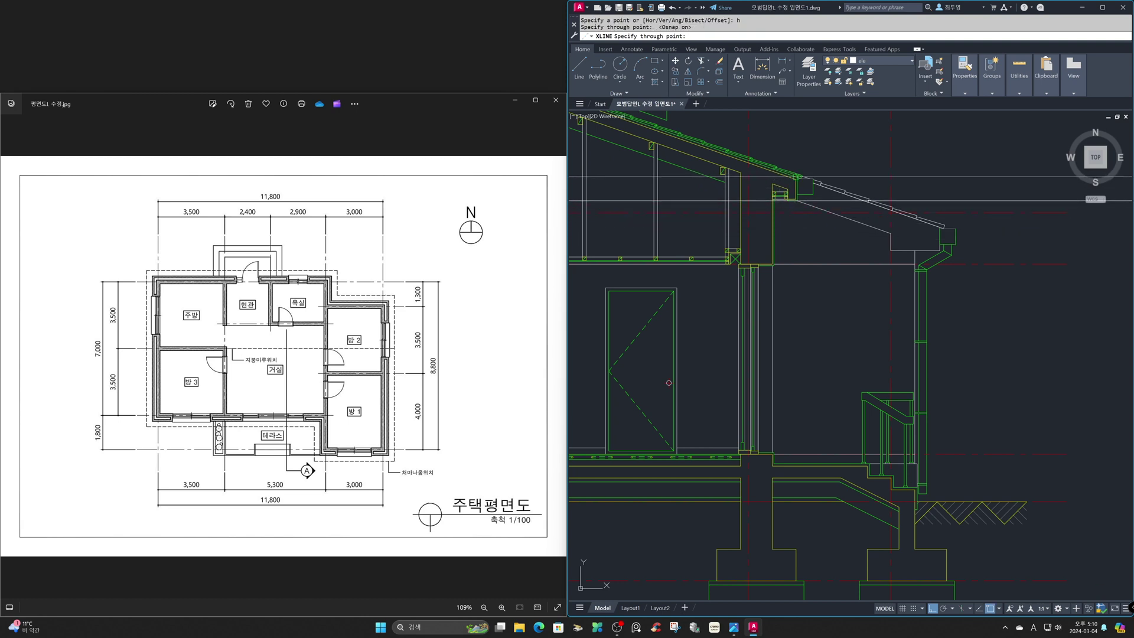
Place a second horizontal construction line through the upper corner of the same eave board in the section
{"action": "type", "text": "z"}
{"action": "key", "text": "Return"}
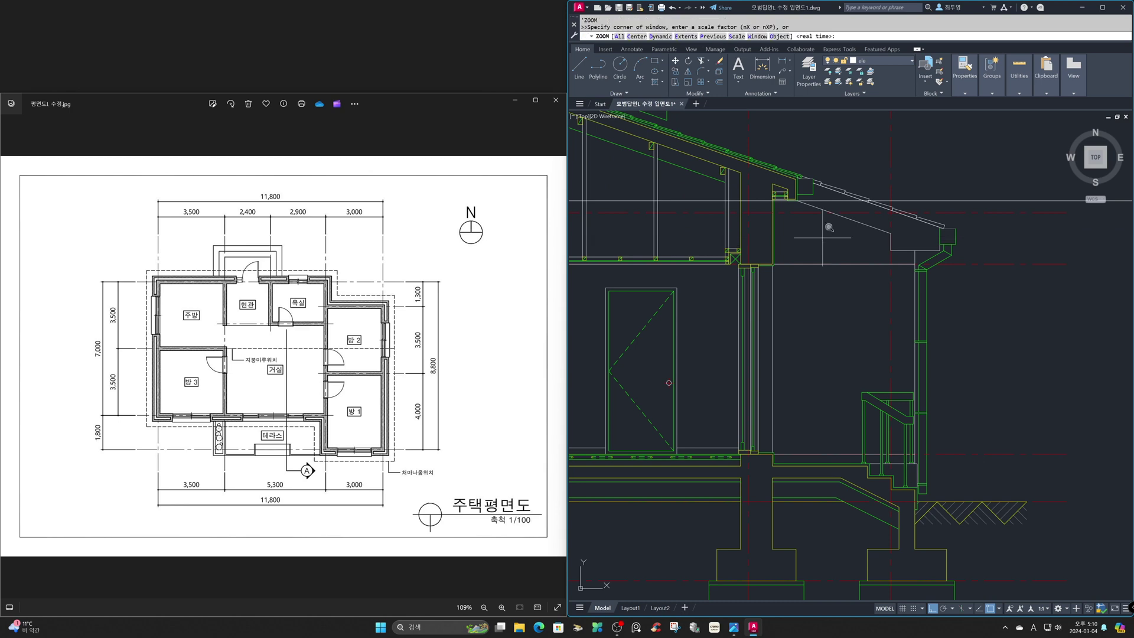
{"action": "left_click", "coordinate": [739, 145]}
{"action": "left_click", "coordinate": [845, 240]}
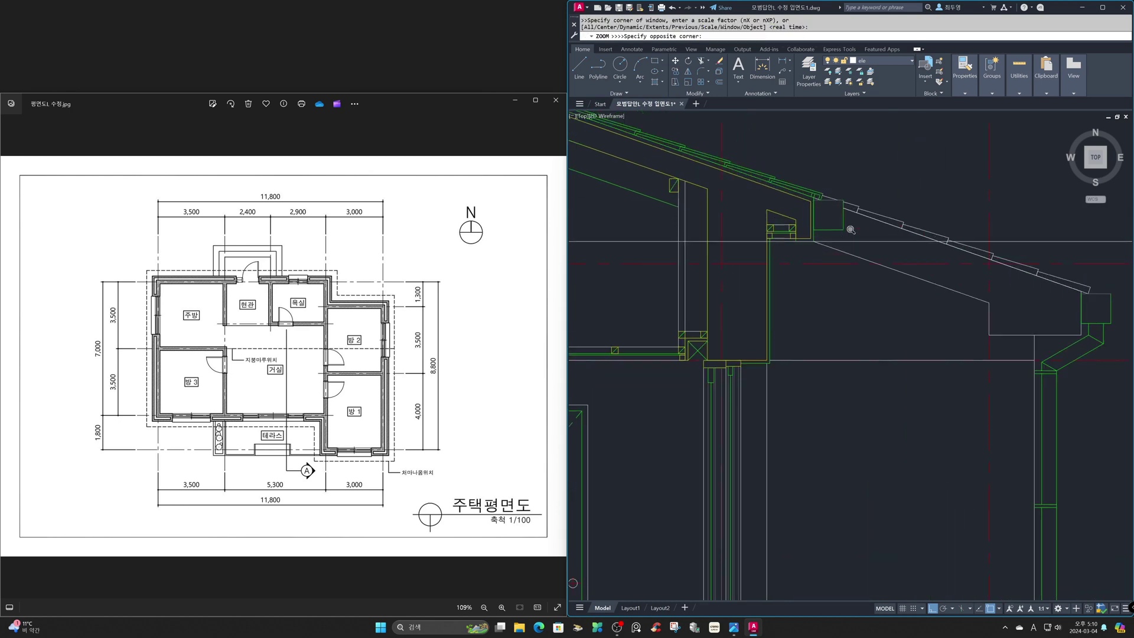
{"action": "left_click", "coordinate": [875, 274]}
{"action": "key", "text": "Escape"}
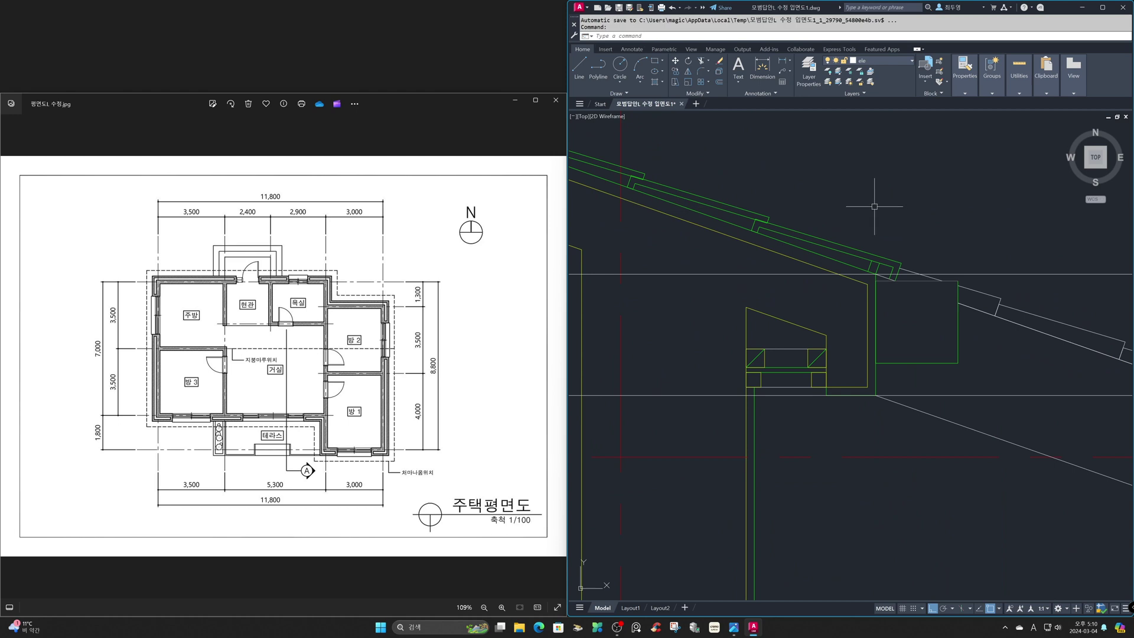
Return to the elevation drawing and freeze the cen layer
{"action": "type", "text": "z"}
{"action": "key", "text": "Return"}
{"action": "type", "text": "p"}
{"action": "key", "text": "Return"}
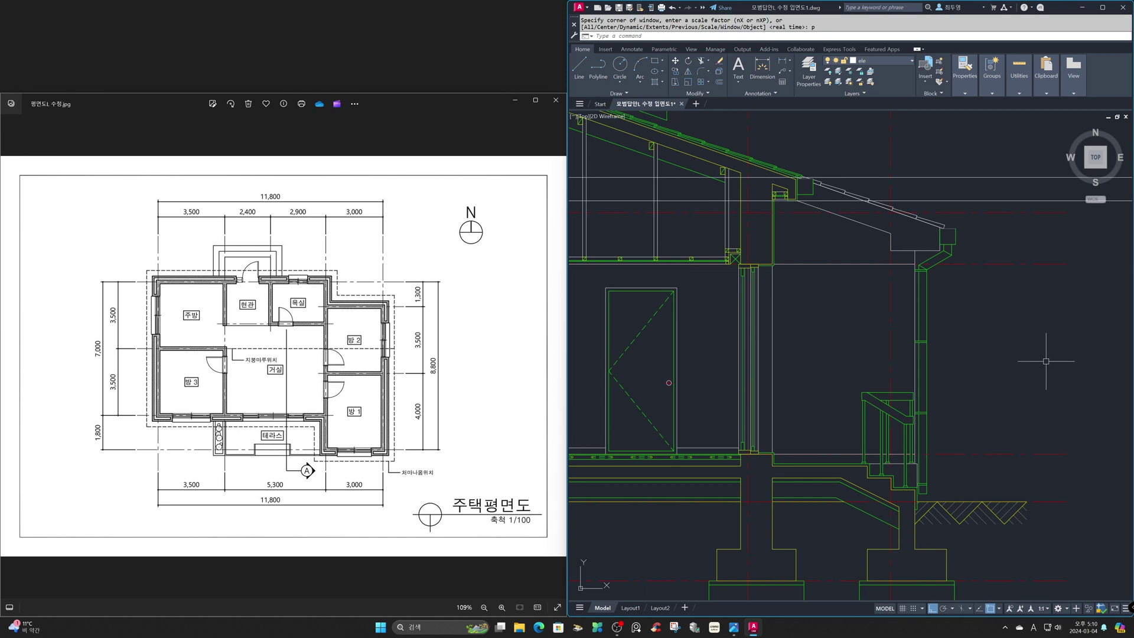
{"action": "key", "text": "Return"}
{"action": "key", "text": "Return"}
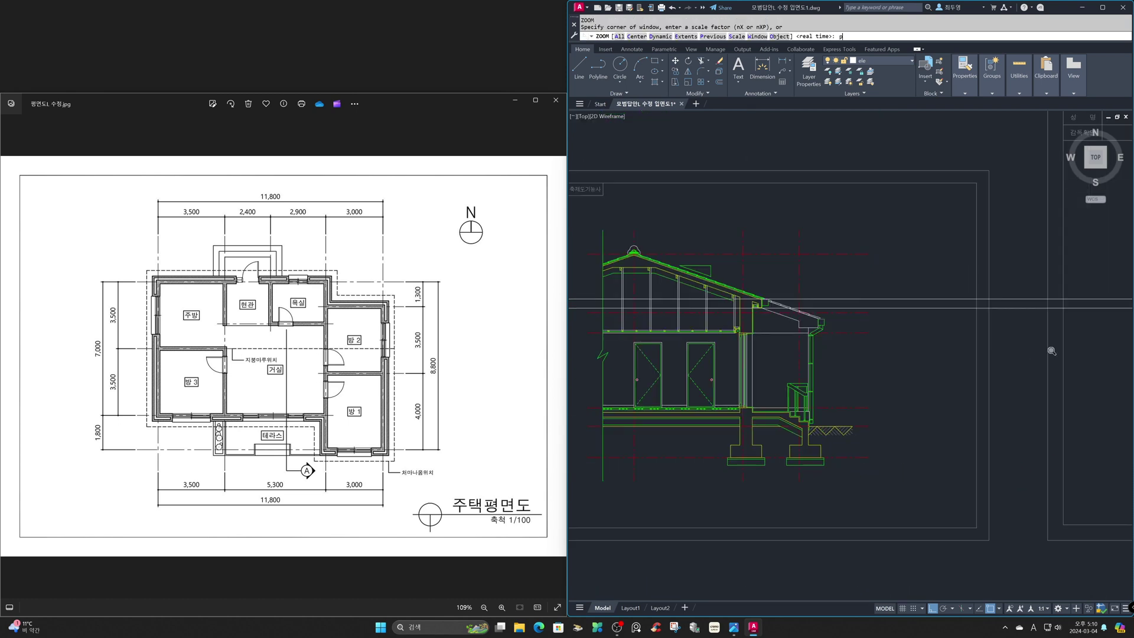
{"action": "right_click", "coordinate": [1049, 370]}
{"action": "left_click", "coordinate": [1066, 375]}
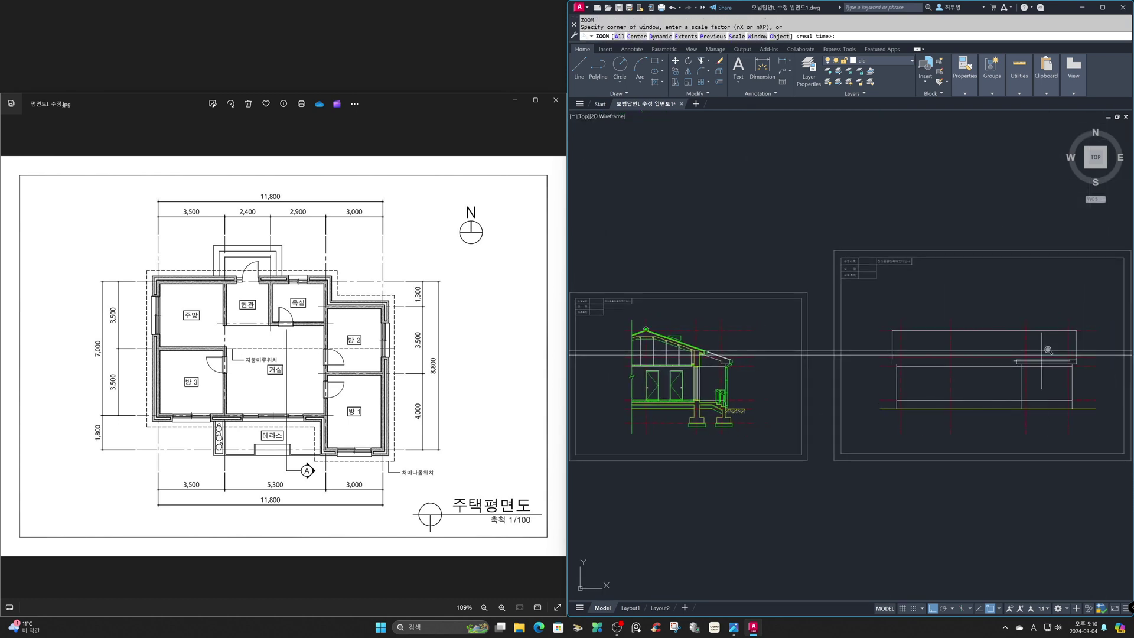
{"action": "key", "text": "Return"}
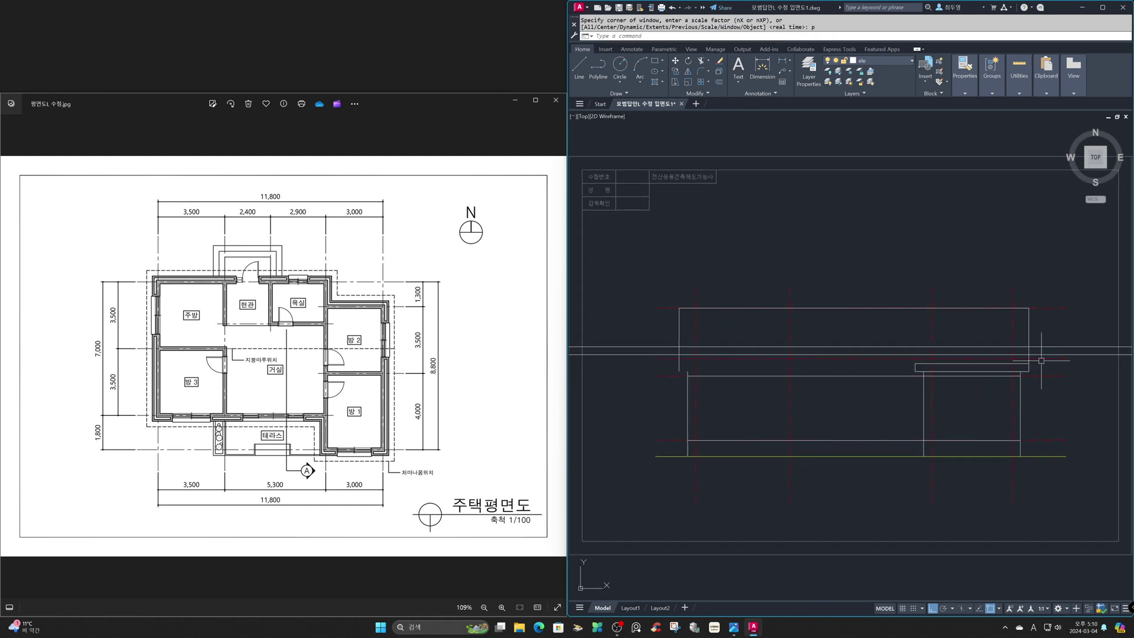
{"action": "left_click", "coordinate": [901, 59]}
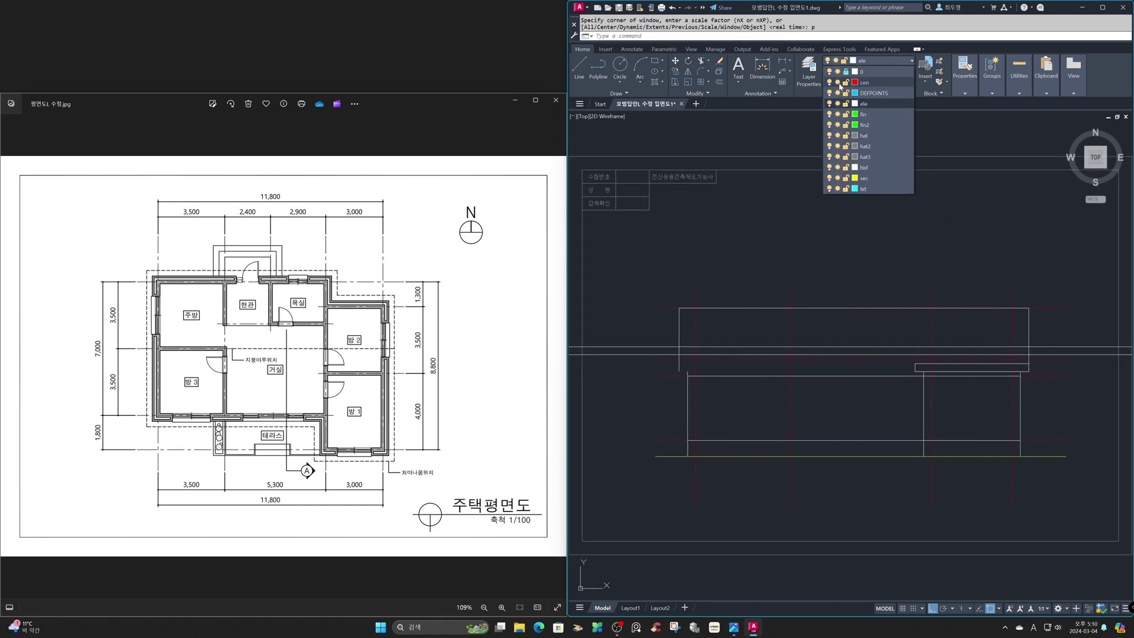
{"action": "left_click", "coordinate": [838, 83]}
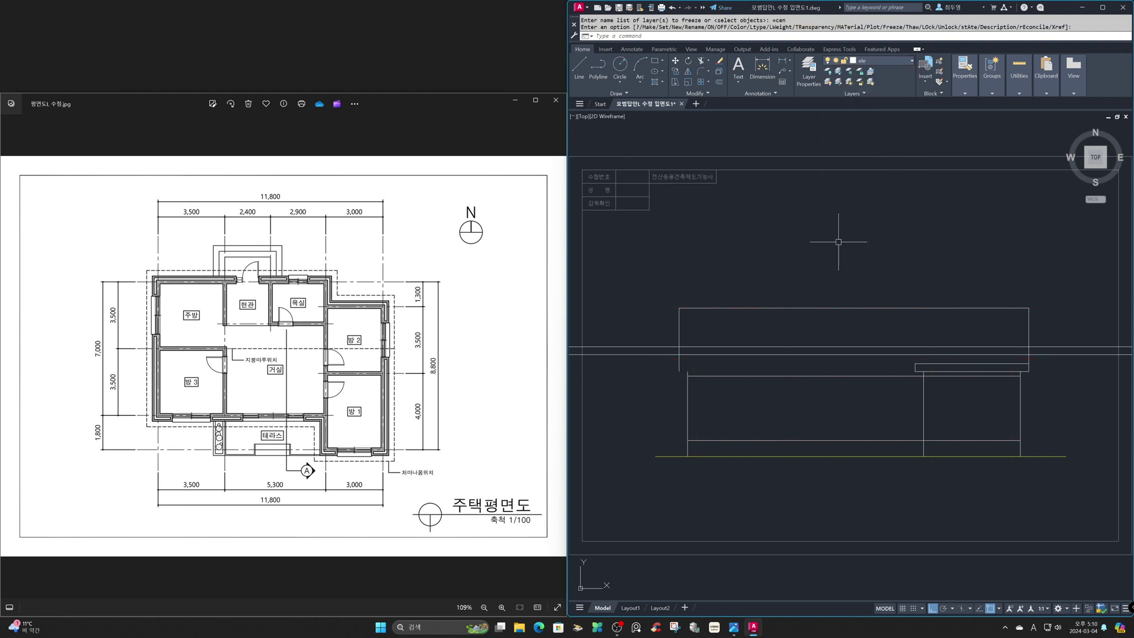
Fillet the projecting room's left eave edge with the upper construction line at radius 0 to form the step between the eaves
{"action": "type", "text": "z"}
{"action": "key", "text": "Return"}
{"action": "left_click", "coordinate": [659, 277]}
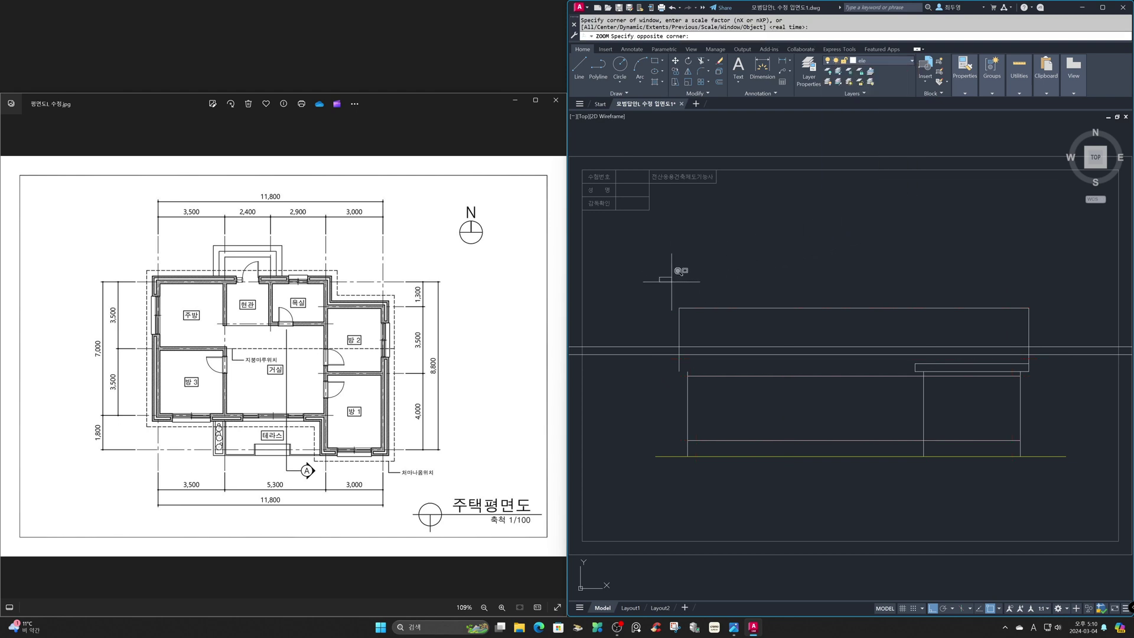
{"action": "left_click", "coordinate": [1056, 467]}
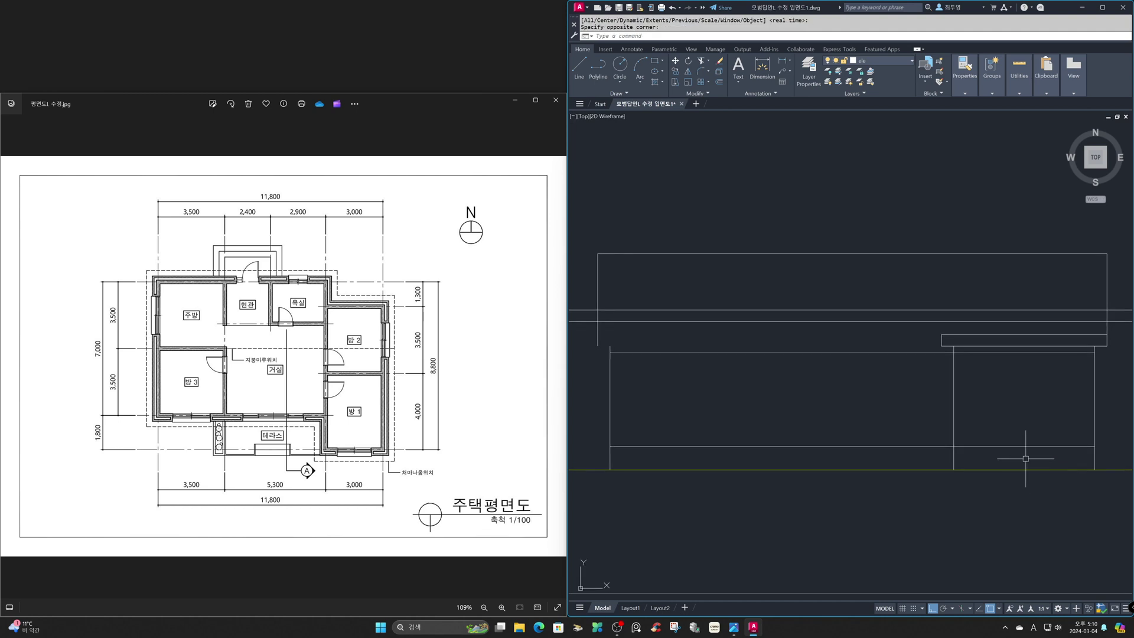
{"action": "type", "text": "f"}
{"action": "key", "text": "Return"}
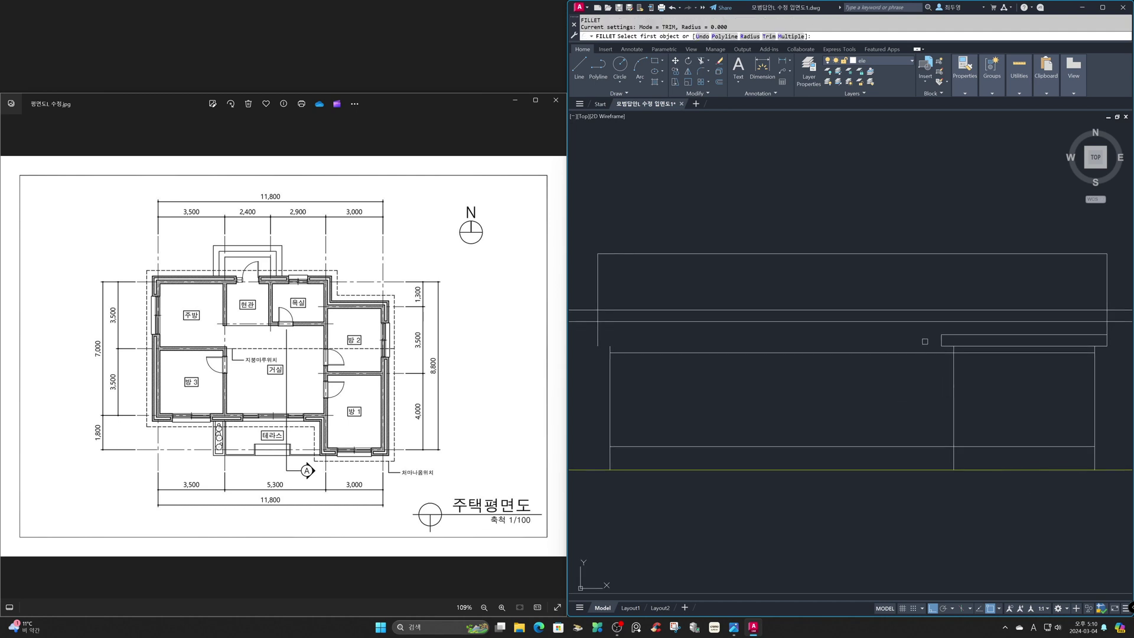
{"action": "left_click", "coordinate": [942, 339]}
{"action": "left_click", "coordinate": [936, 311]}
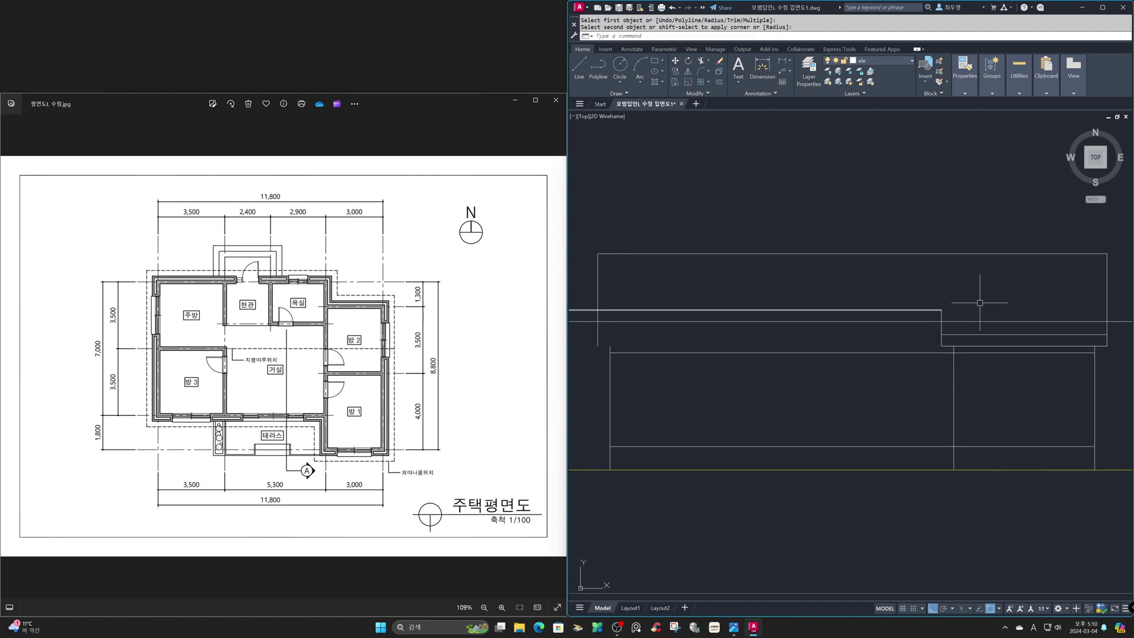
Trim the main eave lines and left roof edge to close the eave outline, and extend the left wall line up to it
{"action": "key", "text": "Return"}
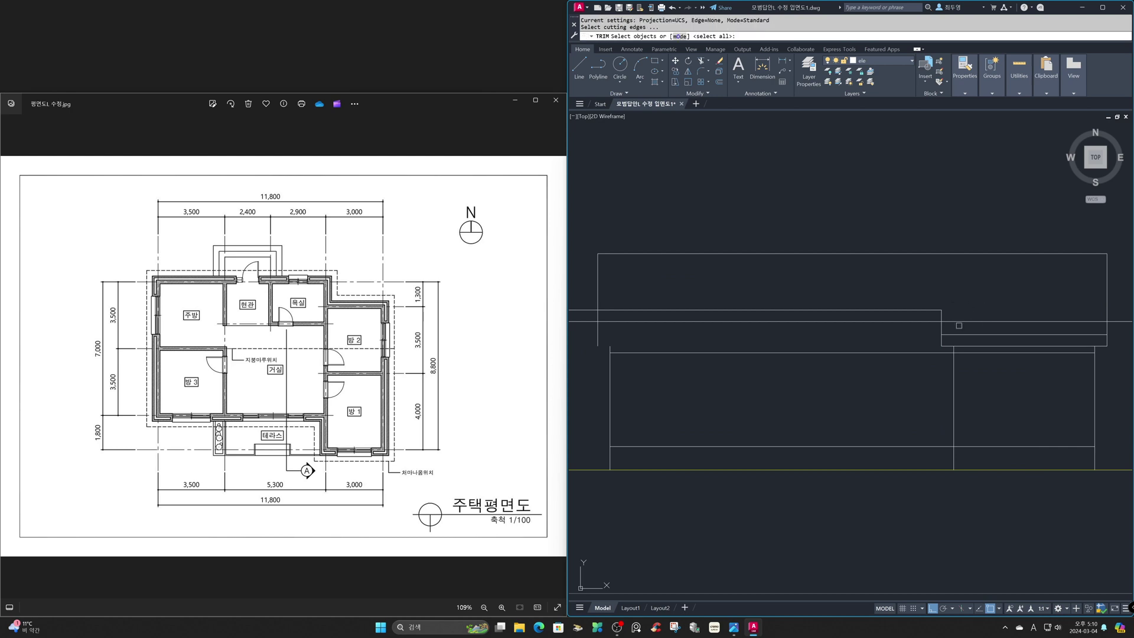
{"action": "left_click", "coordinate": [952, 329]}
{"action": "left_click", "coordinate": [592, 288]}
{"action": "key", "text": "Return"}
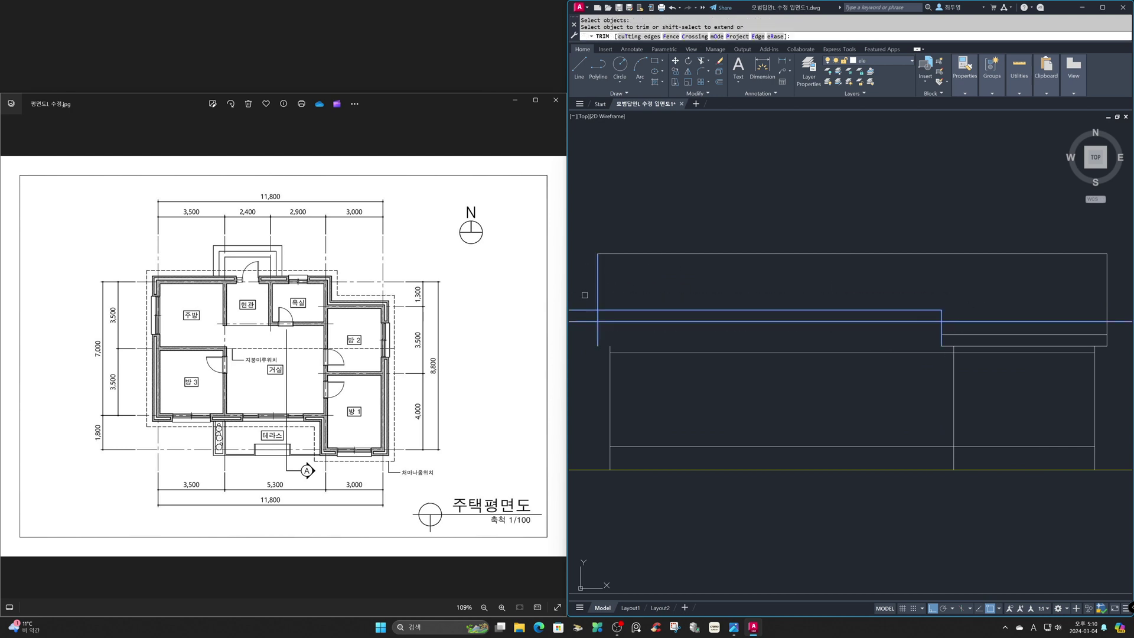
{"action": "left_click", "coordinate": [594, 298]}
{"action": "left_click", "coordinate": [579, 330]}
{"action": "left_click", "coordinate": [597, 334]}
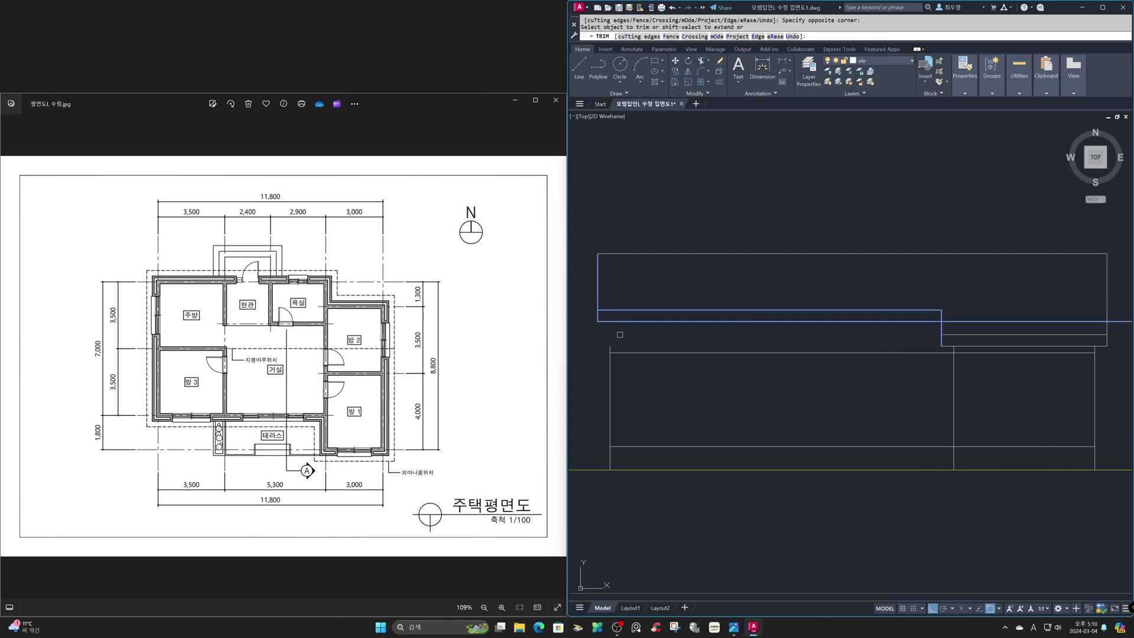
{"action": "left_click", "coordinate": [612, 344], "text": "shift"}
{"action": "left_click", "coordinate": [974, 322]}
{"action": "key", "text": "Return"}
Thaw the cen layer with the whole elevation in view
{"action": "type", "text": "z"}
{"action": "key", "text": "Return"}
{"action": "type", "text": "p"}
{"action": "key", "text": "Return"}
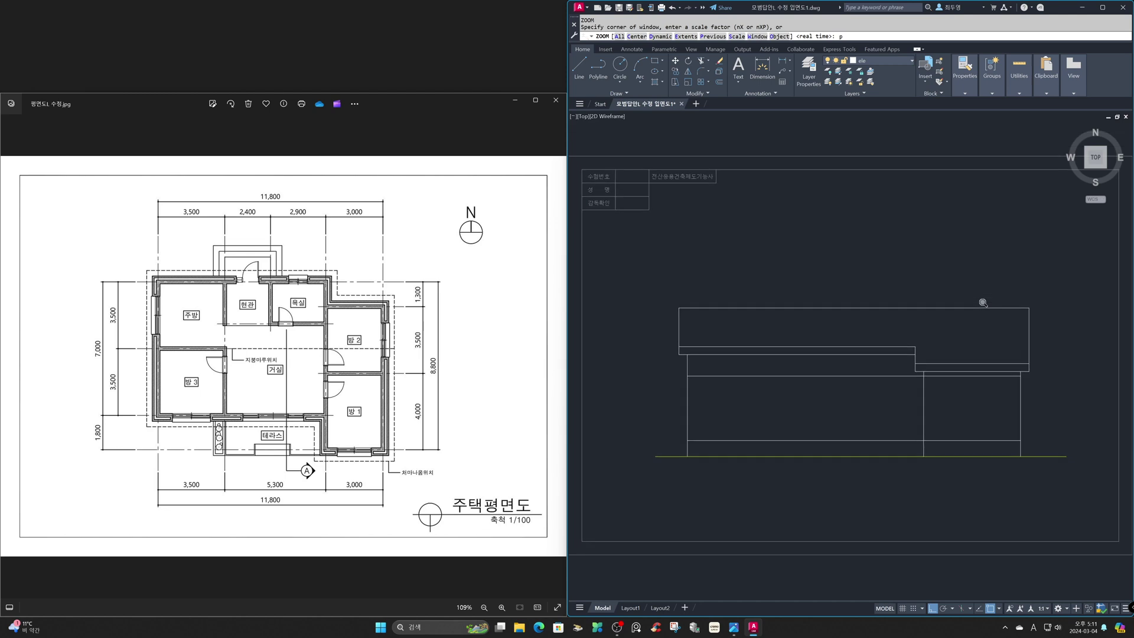
{"action": "left_click", "coordinate": [871, 61]}
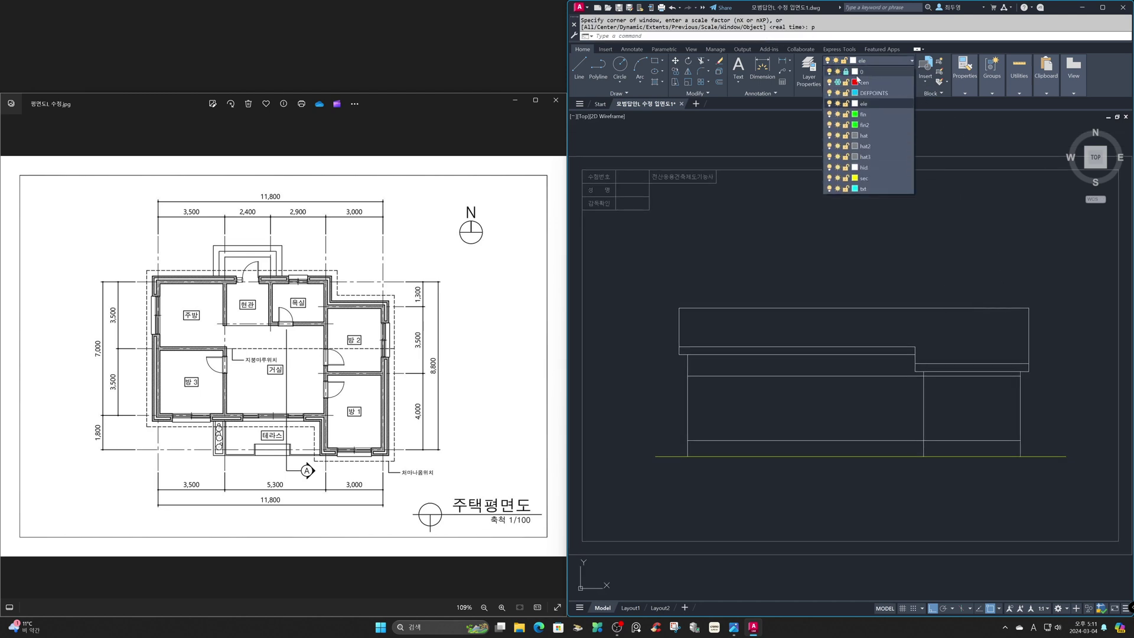
{"action": "left_click", "coordinate": [838, 82]}
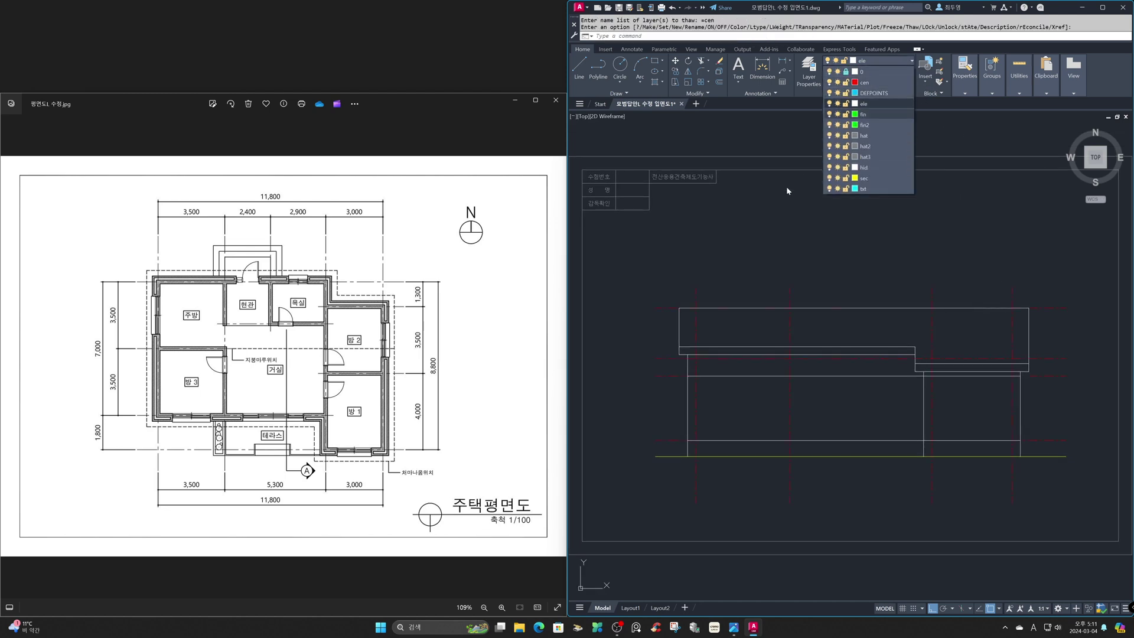
In the image viewer, examine the south elevation reference drawing and the terrace and planter area of the floor plan
{"action": "left_click", "coordinate": [491, 327]}
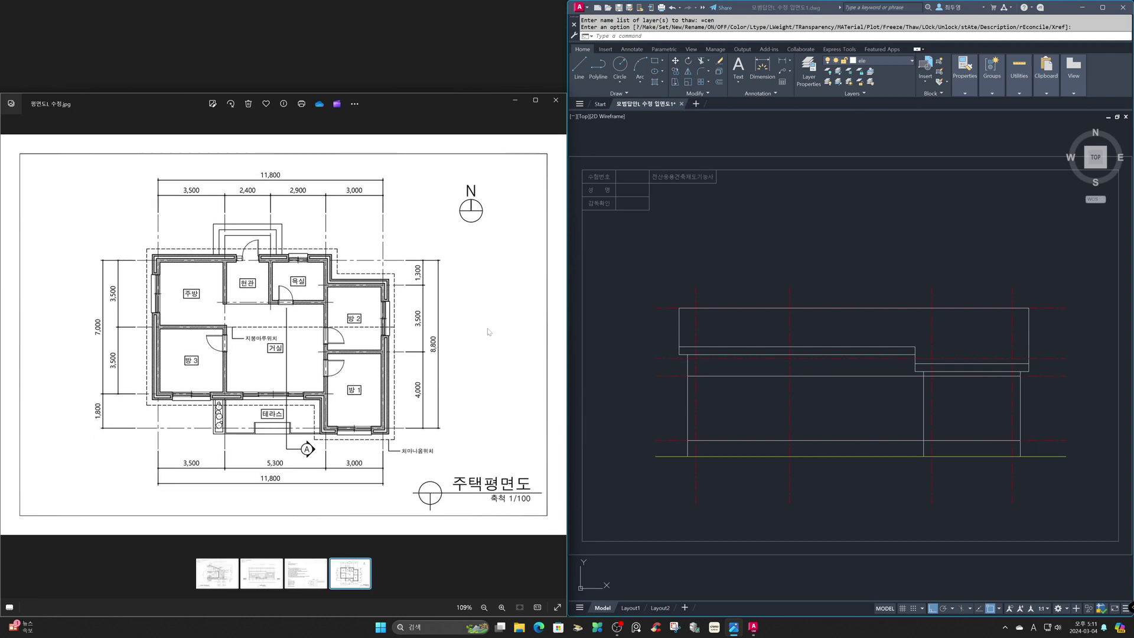
{"action": "left_click", "coordinate": [272, 570]}
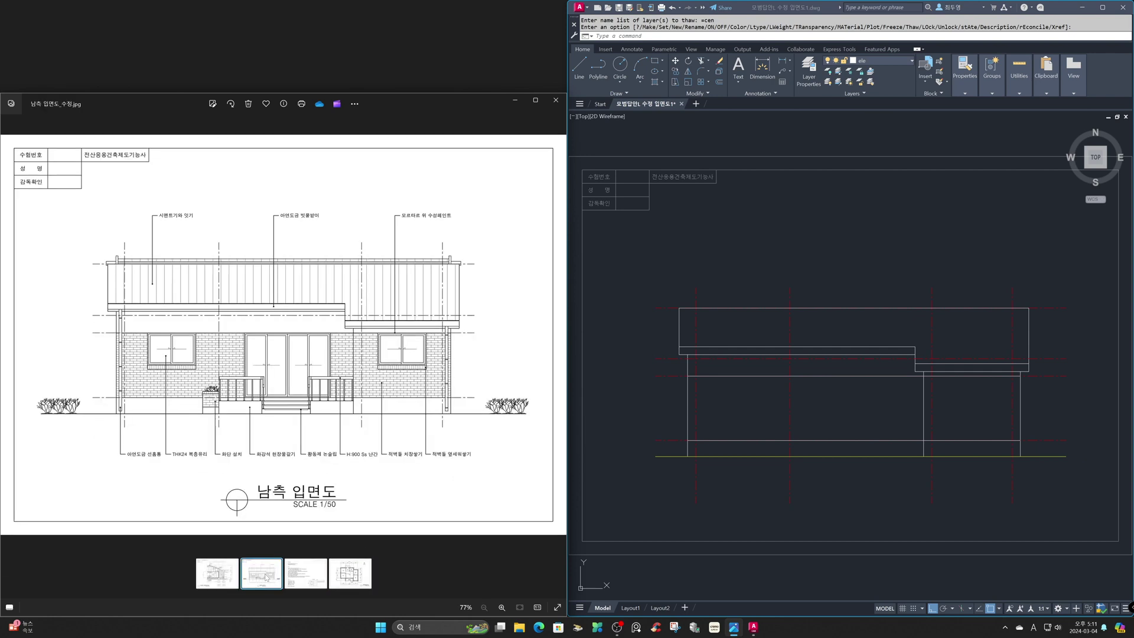
{"action": "left_click", "coordinate": [609, 473]}
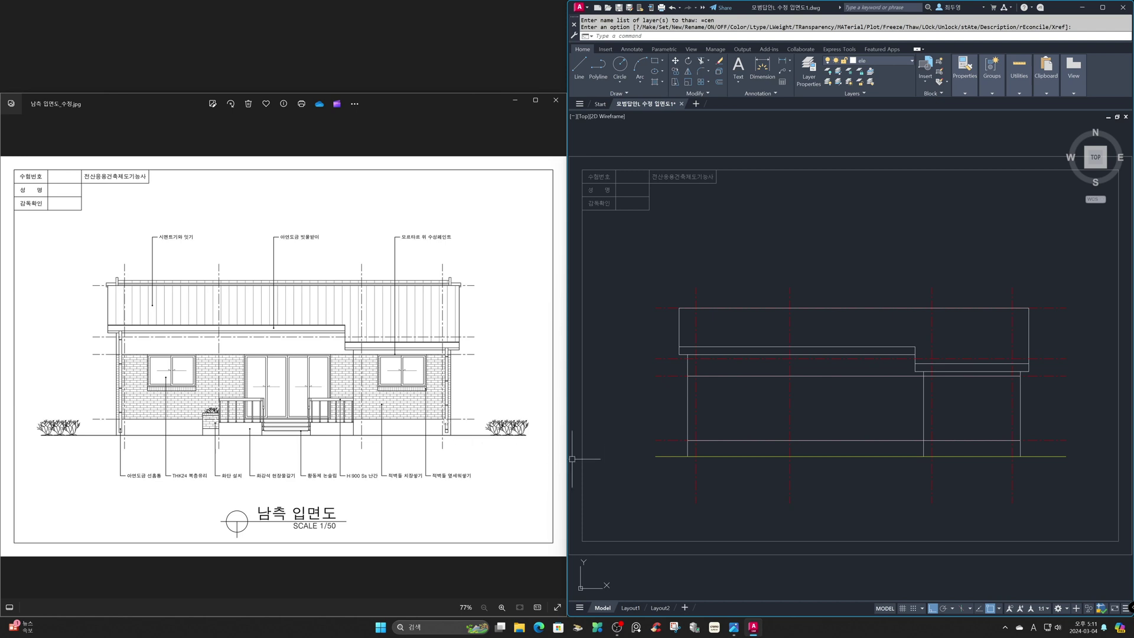
{"action": "left_click", "coordinate": [445, 420]}
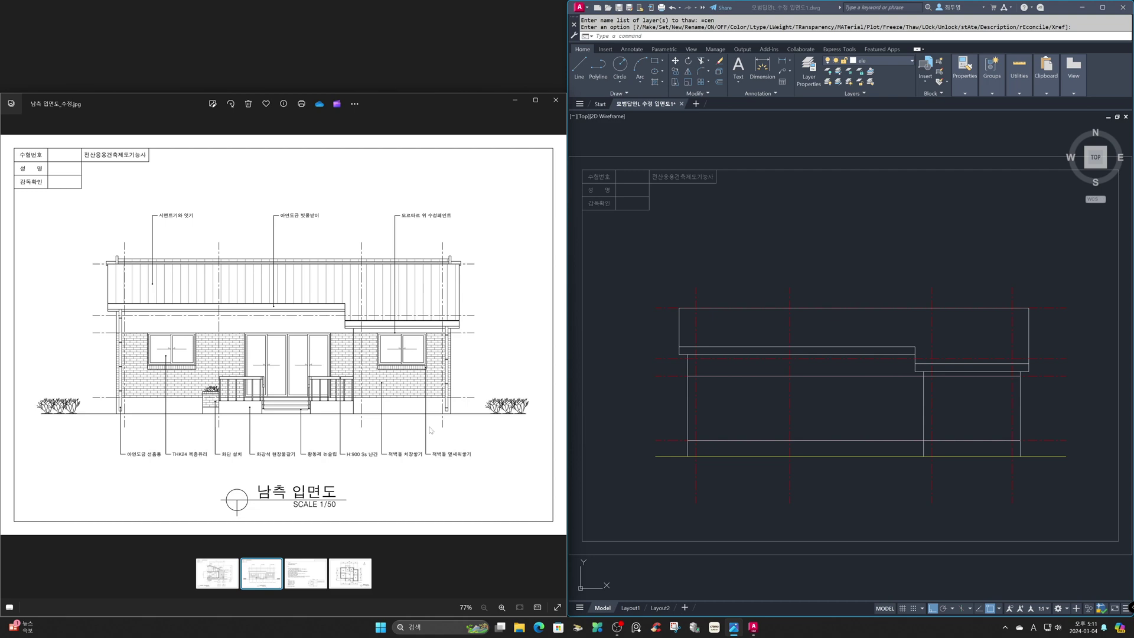
{"action": "left_click", "coordinate": [356, 581]}
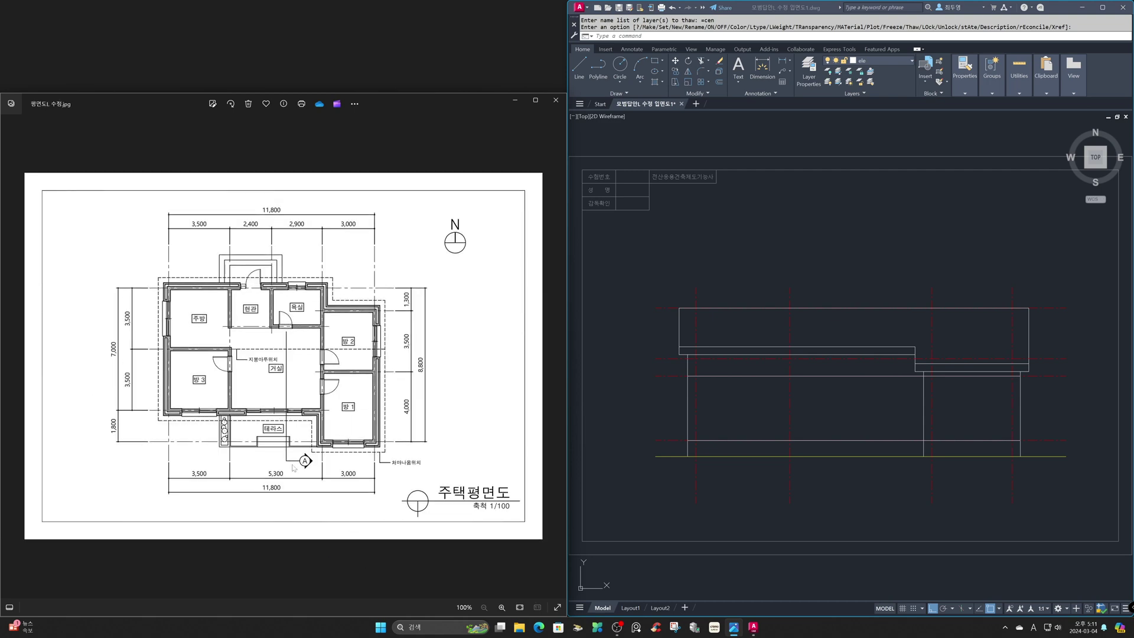
{"action": "scroll", "coordinate": [296, 470], "scroll_direction": "up", "scroll_amount": 8}
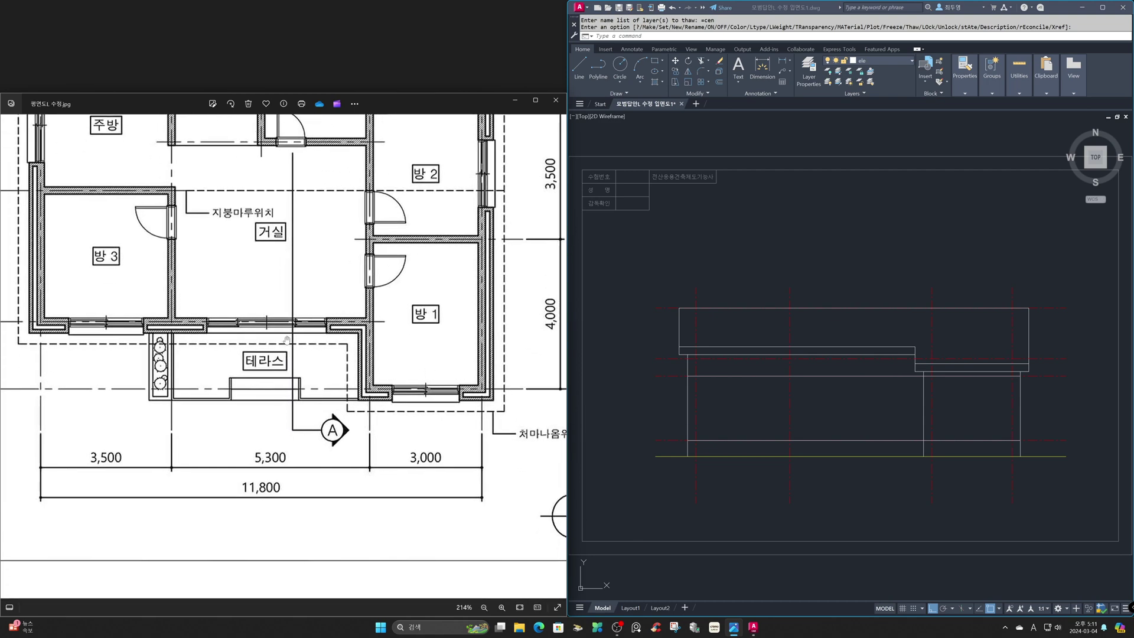
{"action": "scroll", "coordinate": [287, 339], "scroll_direction": "up", "scroll_amount": 2}
Offset the horizontal base line near the foot of the walls 120 downward for the terrace top
{"action": "left_click", "coordinate": [750, 512]}
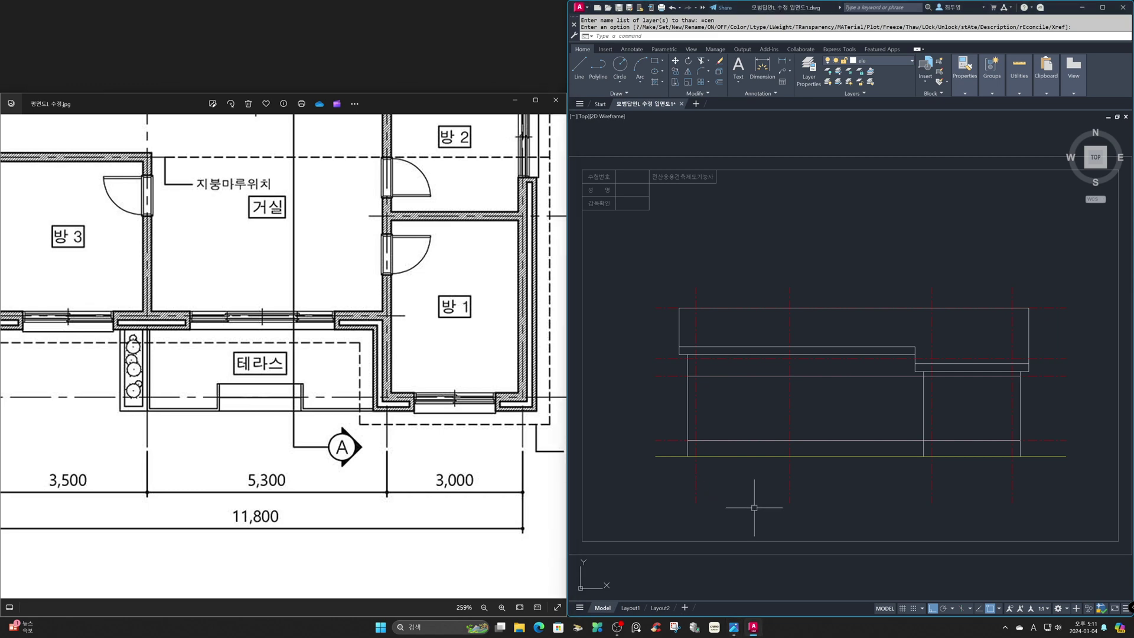
{"action": "type", "text": "z"}
{"action": "key", "text": "Return"}
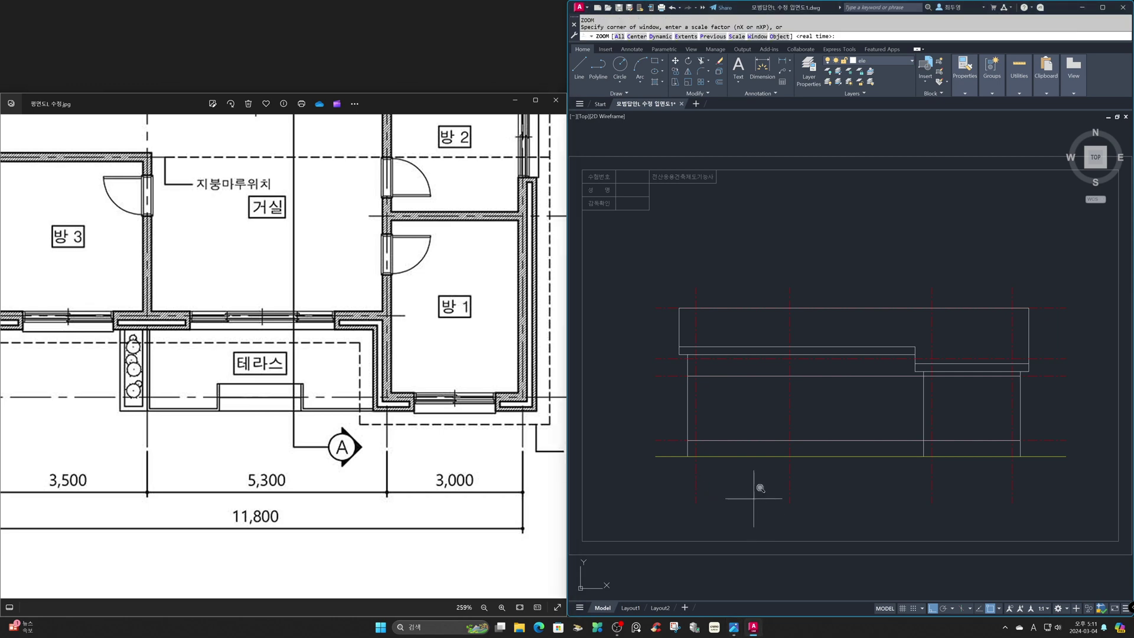
{"action": "left_click", "coordinate": [665, 275]}
{"action": "left_click", "coordinate": [1039, 471]}
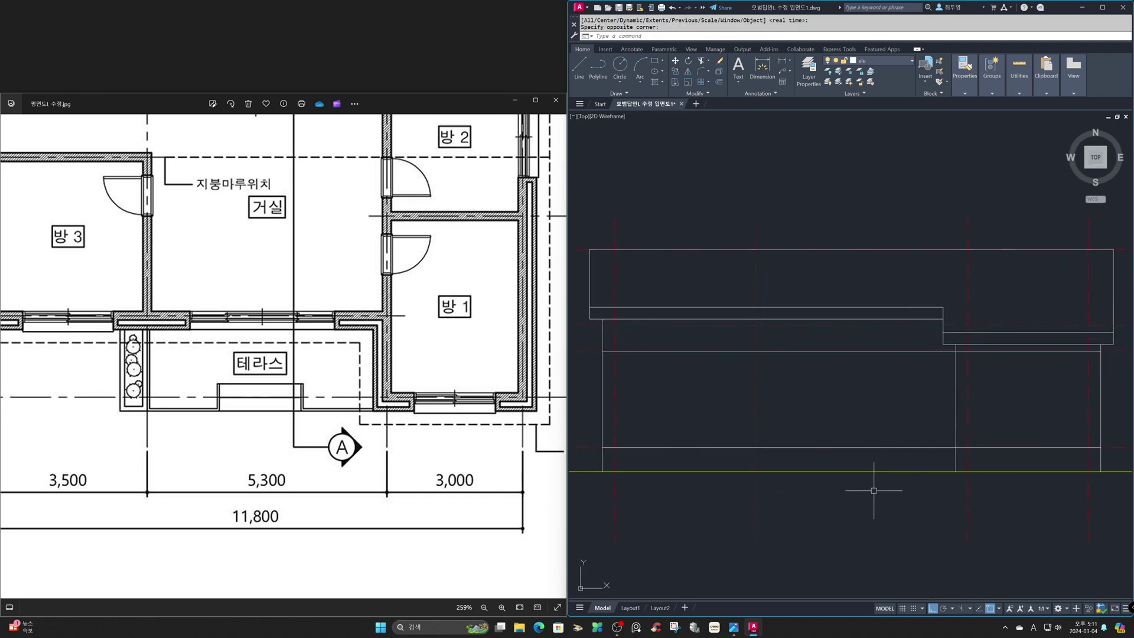
{"action": "key", "text": "Return"}
{"action": "key", "text": "F3"}
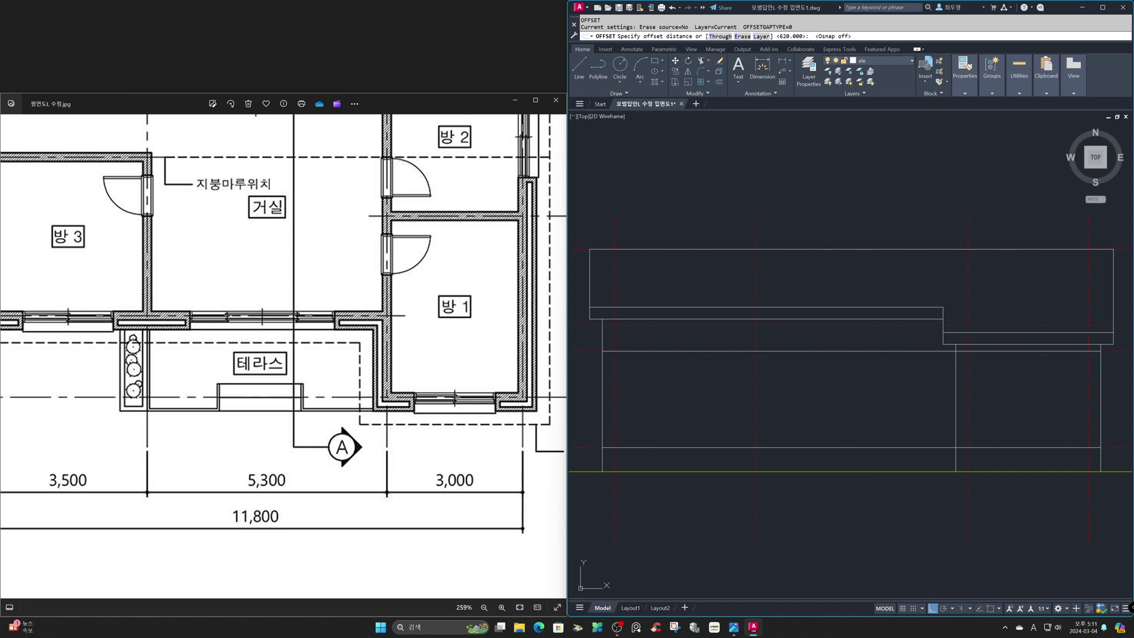
{"action": "type", "text": "120"}
{"action": "key", "text": "Return"}
{"action": "left_click", "coordinate": [864, 448]}
{"action": "left_click", "coordinate": [862, 462]}
{"action": "key", "text": "Return"}
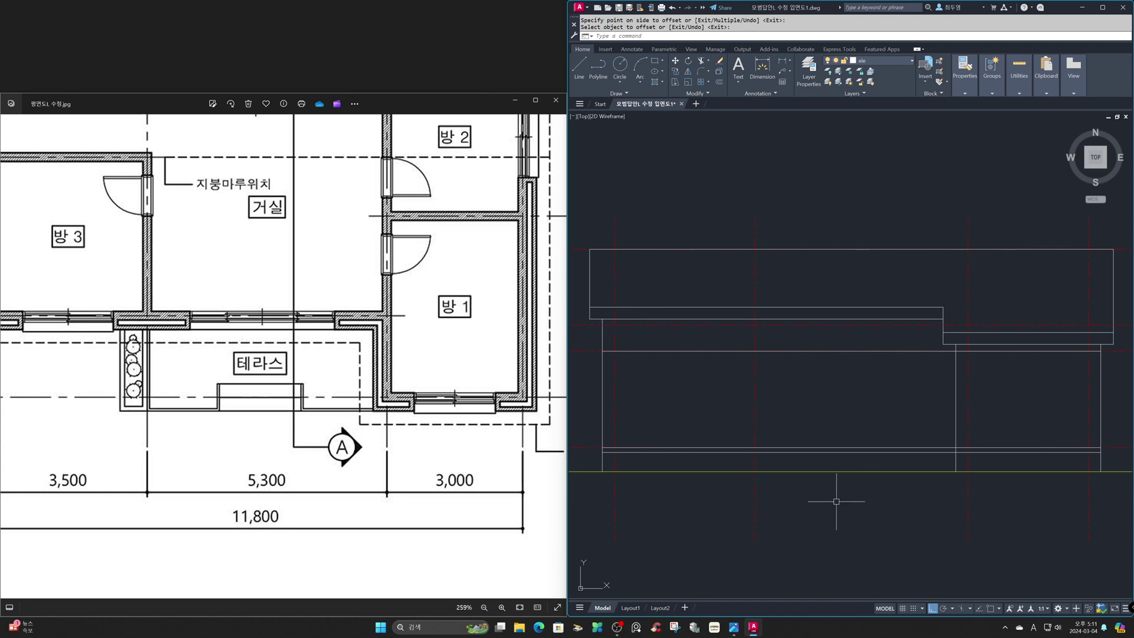
Draw the terrace's left edge along the second vertical centre line, from the terrace top line down to the ground line
{"action": "type", "text": "l"}
{"action": "key", "text": "Return"}
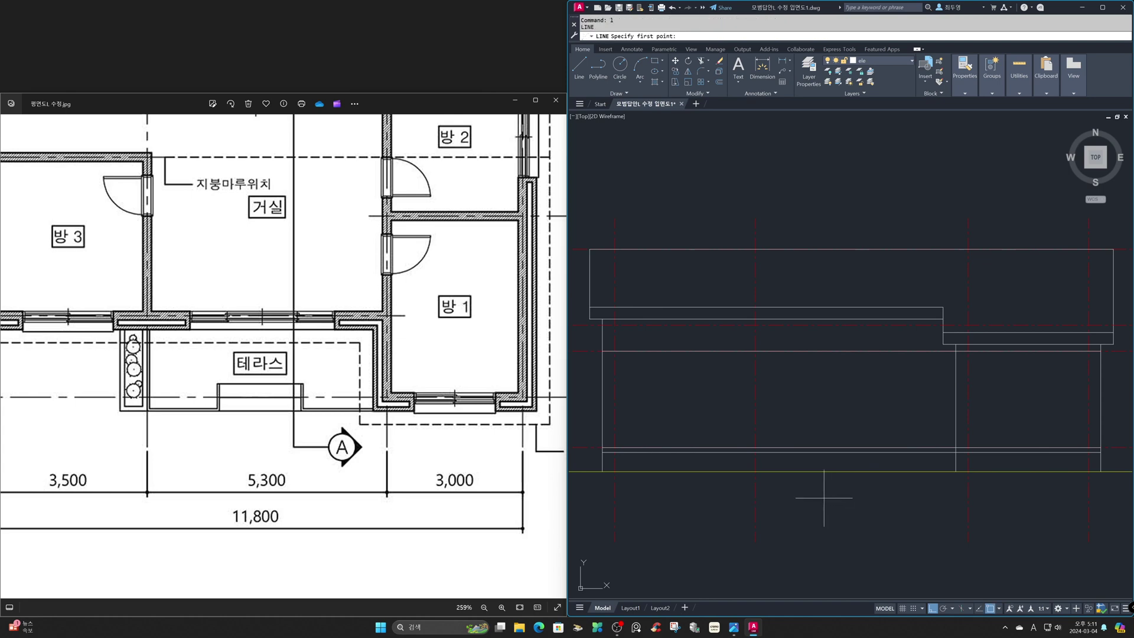
{"action": "left_click", "coordinate": [755, 452]}
{"action": "left_click", "coordinate": [755, 471]}
{"action": "key", "text": "Return"}
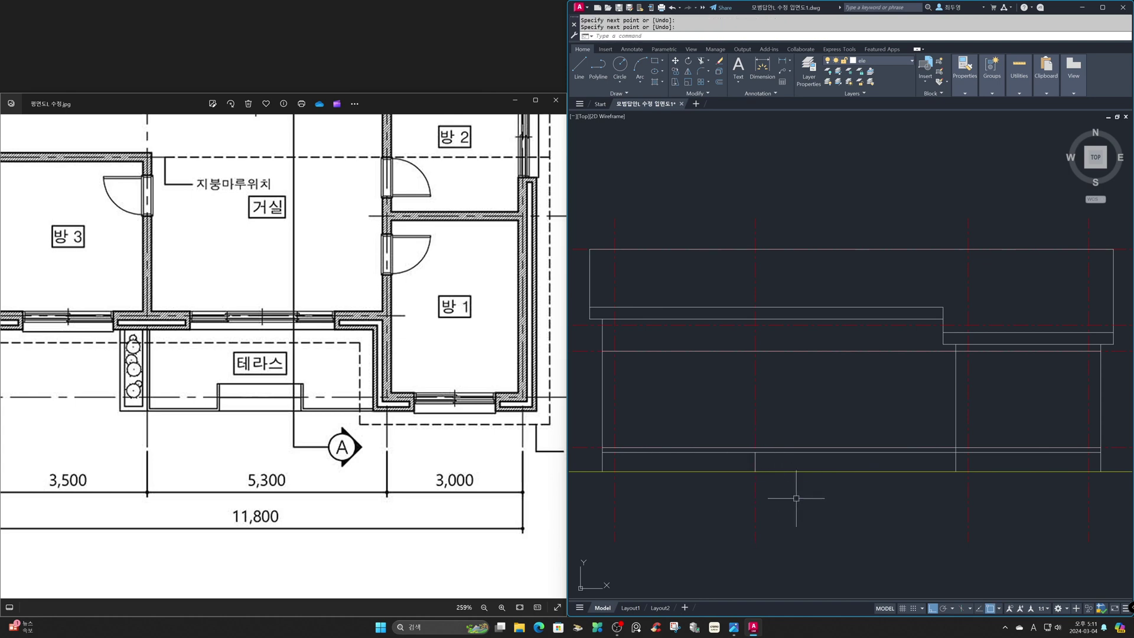
Trim the terrace top line to the span between its left edge and the projecting room's left wall
{"action": "type", "text": "tr"}
{"action": "key", "text": "Return"}
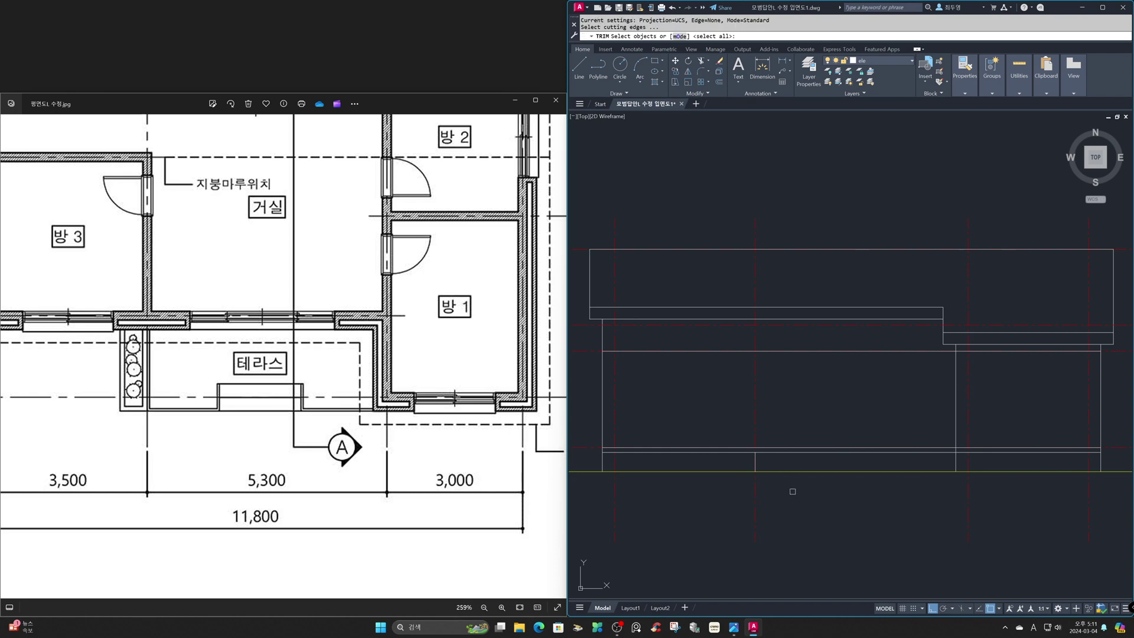
{"action": "left_click", "coordinate": [757, 462]}
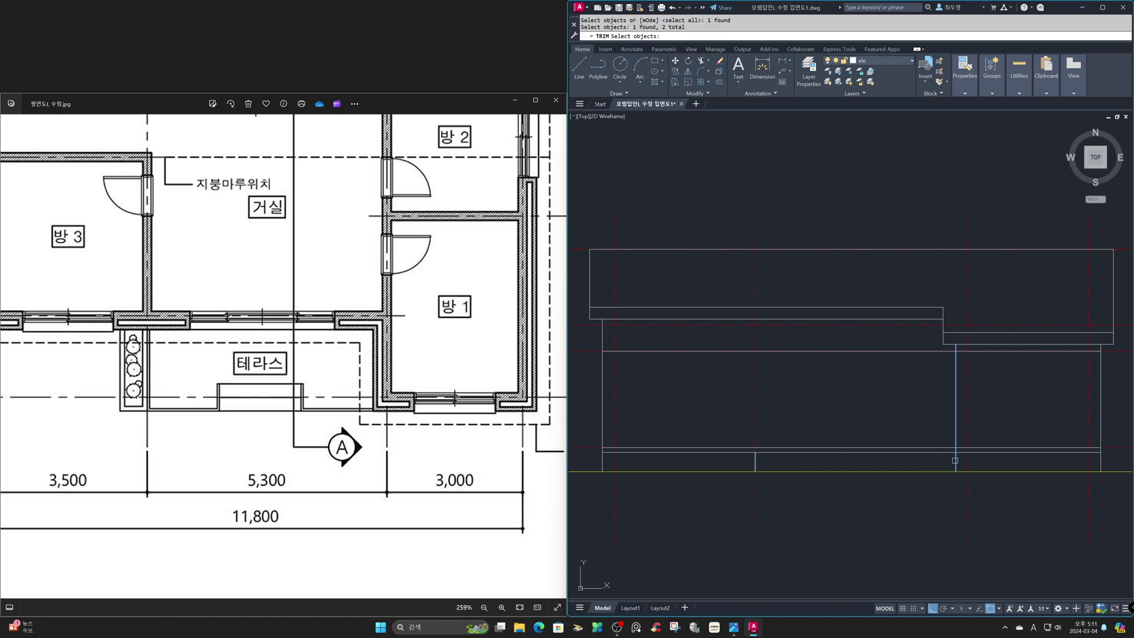
{"action": "key", "text": "Return"}
{"action": "left_click", "coordinate": [738, 452]}
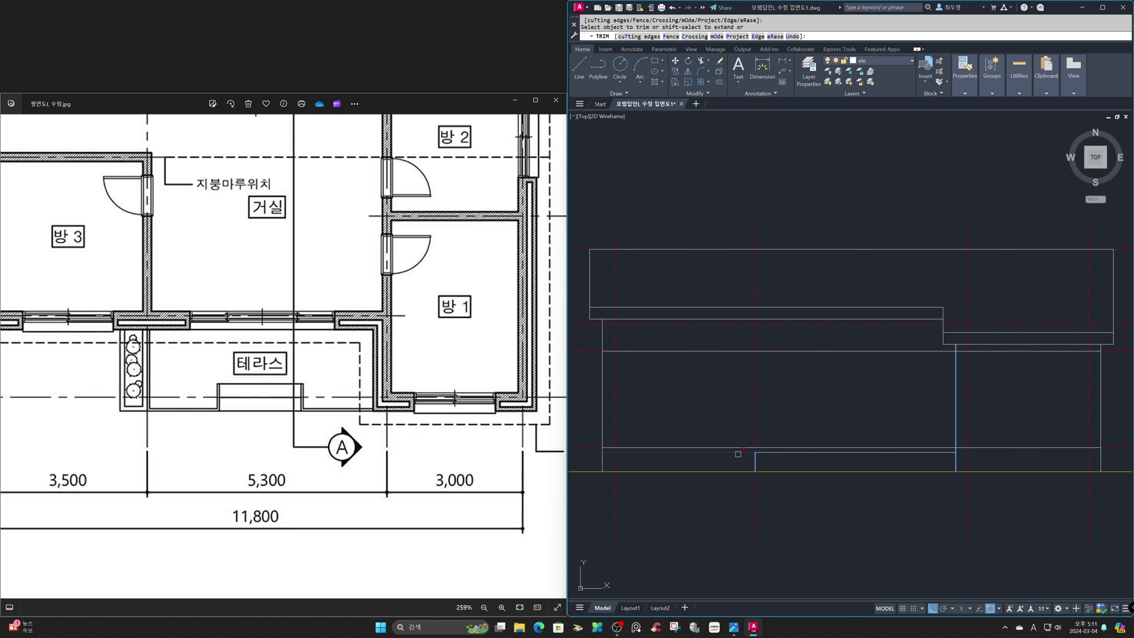
{"action": "key", "text": "Return"}
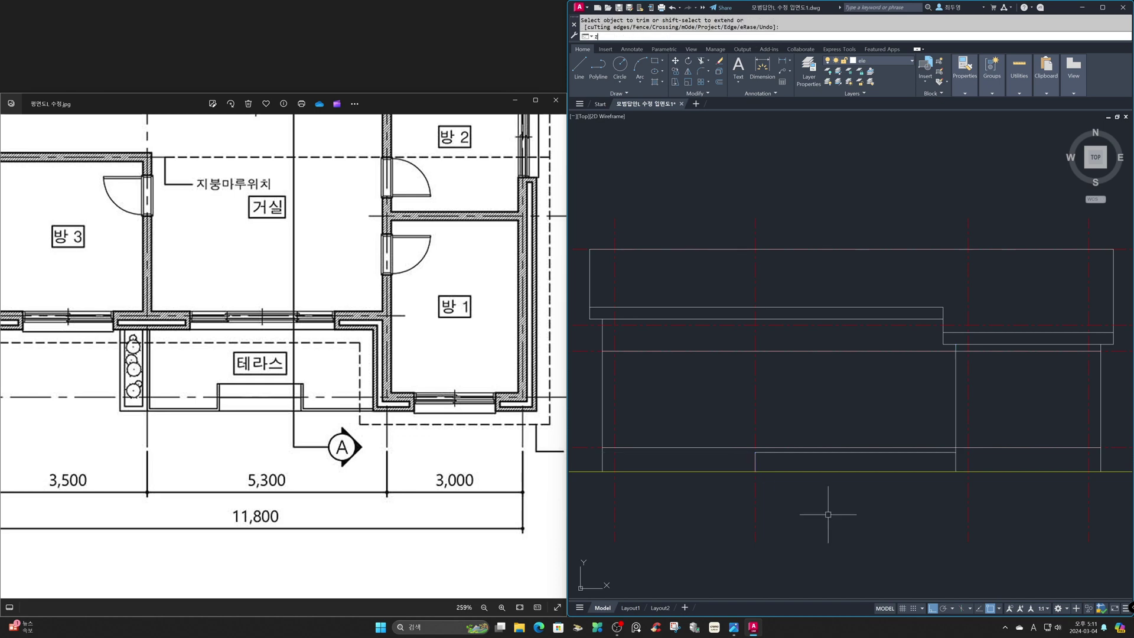
Draw a vertical line from the midpoint of the terrace top line down past the ground line
{"action": "type", "text": "z"}
{"action": "key", "text": "Return"}
{"action": "left_click", "coordinate": [742, 406]}
{"action": "left_click", "coordinate": [971, 497]}
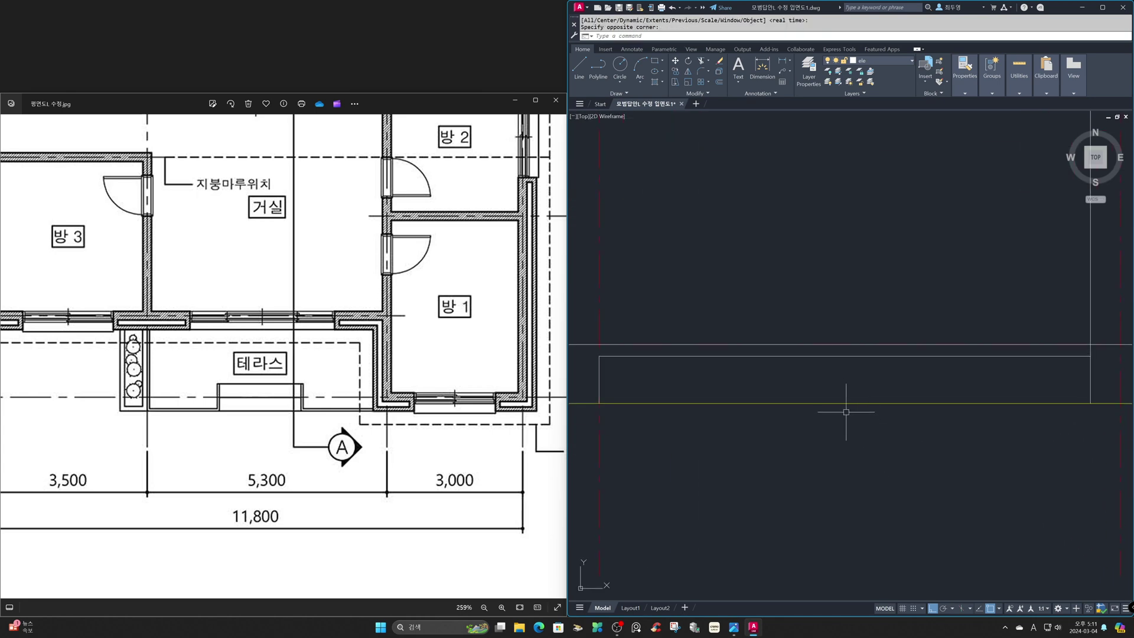
{"action": "type", "text": "l"}
{"action": "key", "text": "Return"}
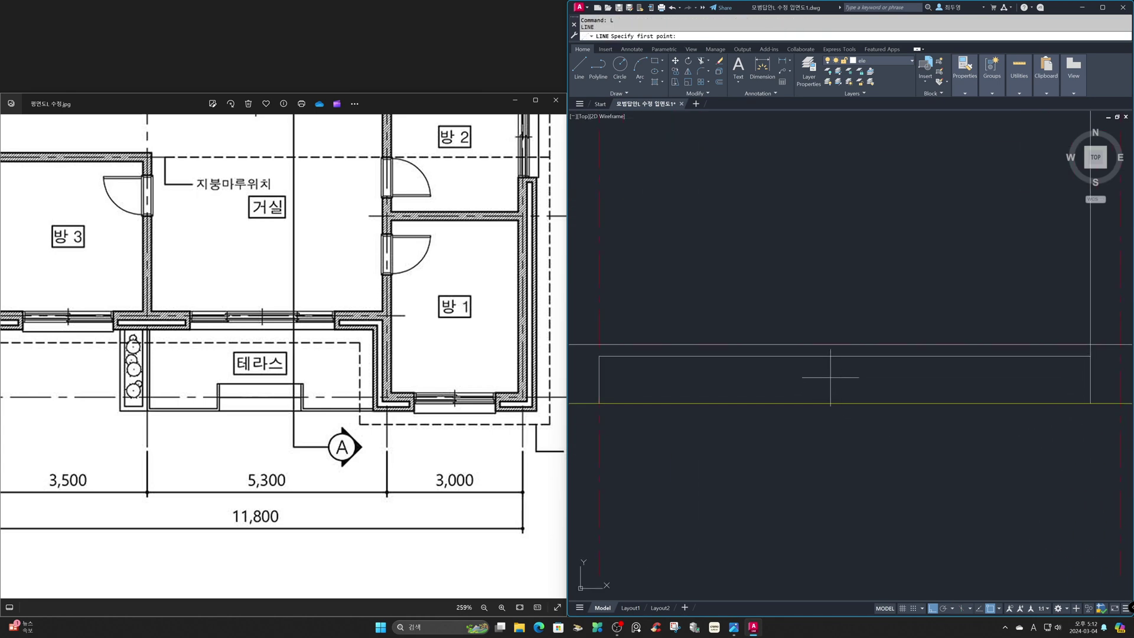
{"action": "right_click", "coordinate": [830, 377], "text": "shift"}
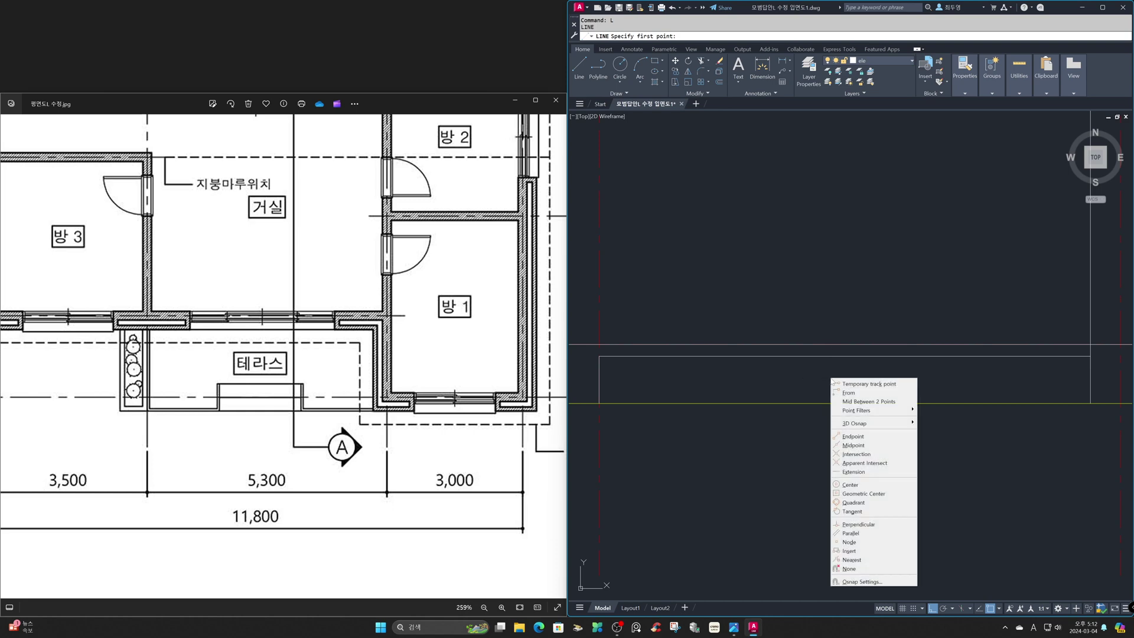
{"action": "left_click", "coordinate": [858, 445]}
{"action": "left_click", "coordinate": [846, 356]}
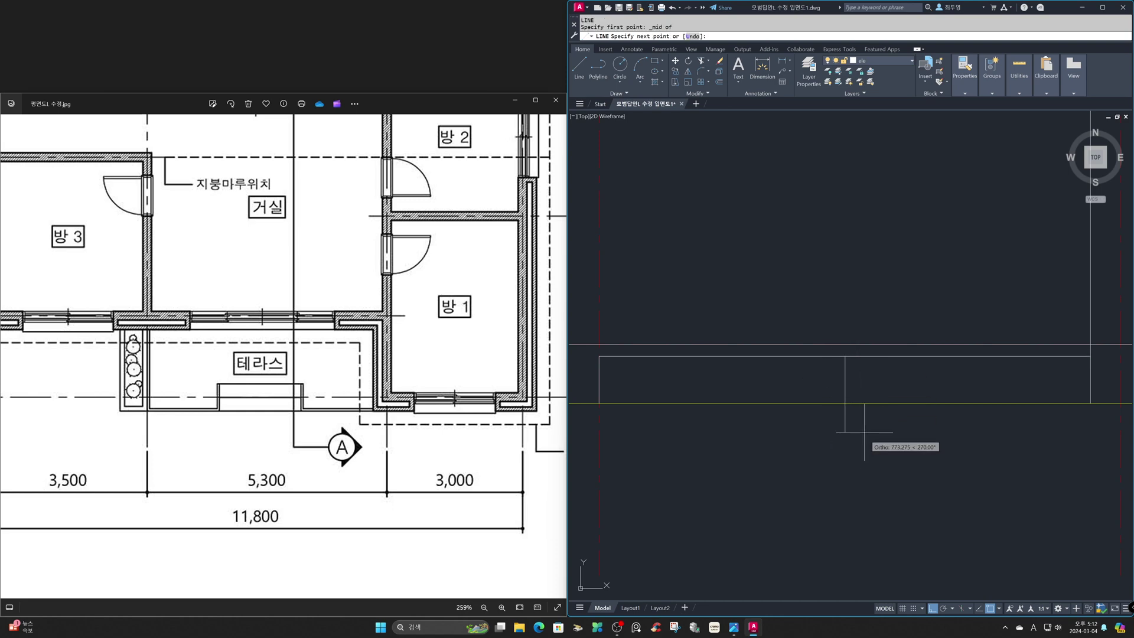
{"action": "left_click", "coordinate": [871, 476]}
{"action": "key", "text": "Return"}
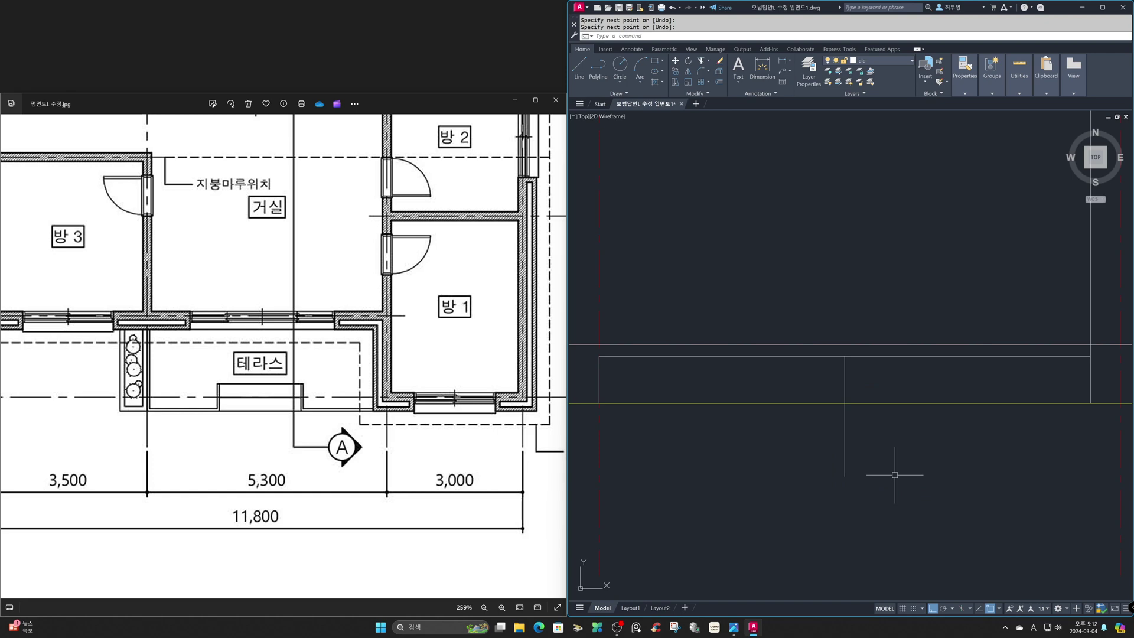
Offset the terrace's vertical midline 900 to each side for the step edges and erase the midline
{"action": "key", "text": "F3"}
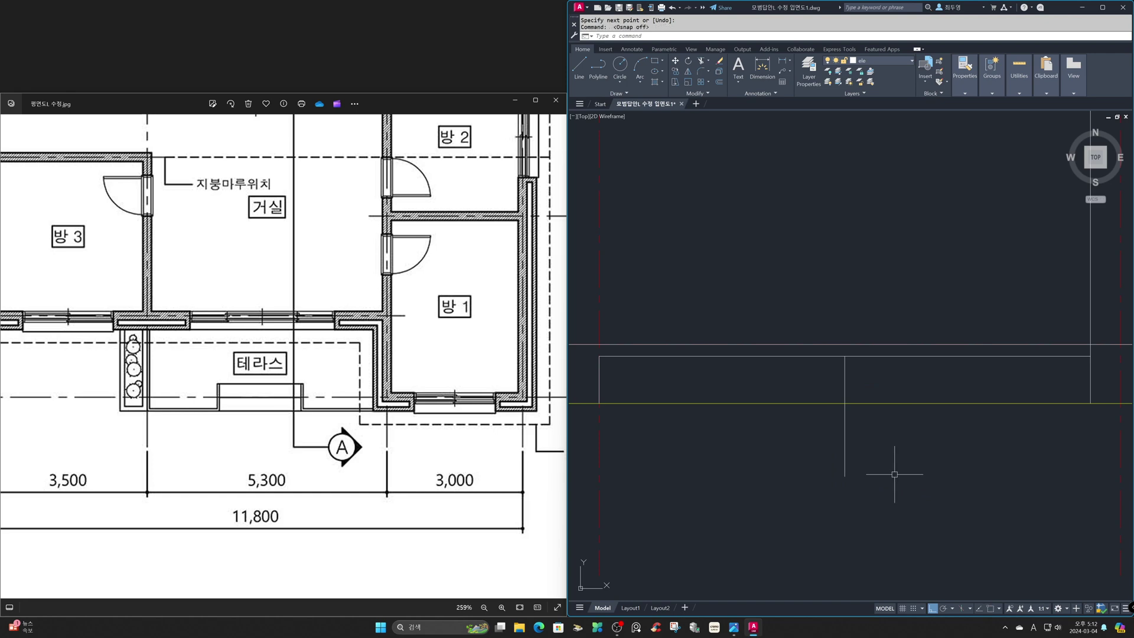
{"action": "type", "text": "o"}
{"action": "key", "text": "Return"}
{"action": "type", "text": "900"}
{"action": "key", "text": "Return"}
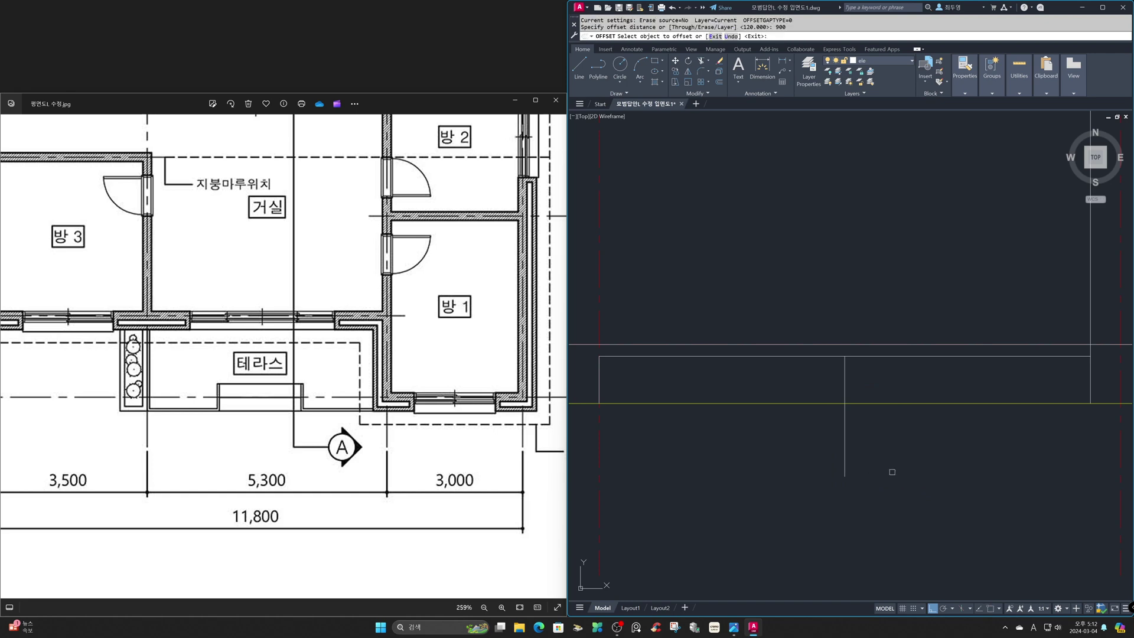
{"action": "left_click", "coordinate": [847, 443]}
{"action": "left_click", "coordinate": [876, 444]}
{"action": "left_click", "coordinate": [849, 442]}
{"action": "key", "text": "Escape"}
{"action": "type", "text": "e"}
{"action": "key", "text": "Return"}
{"action": "left_click", "coordinate": [873, 437]}
{"action": "left_click", "coordinate": [838, 431]}
{"action": "key", "text": "Return"}
Offset the terrace top line downward twice at 150 spacing to form the stair treads
{"action": "type", "text": "o"}
{"action": "key", "text": "Return"}
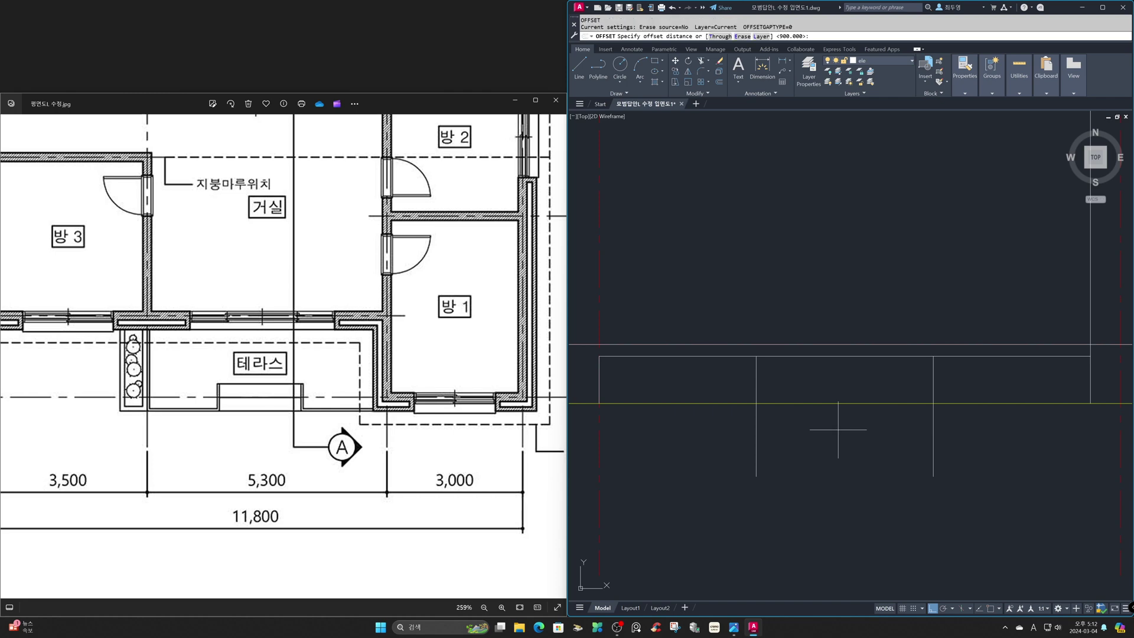
{"action": "type", "text": "150"}
{"action": "key", "text": "Return"}
{"action": "left_click", "coordinate": [838, 356]}
{"action": "left_click", "coordinate": [838, 363]}
{"action": "left_click", "coordinate": [837, 370]}
{"action": "left_click", "coordinate": [836, 383]}
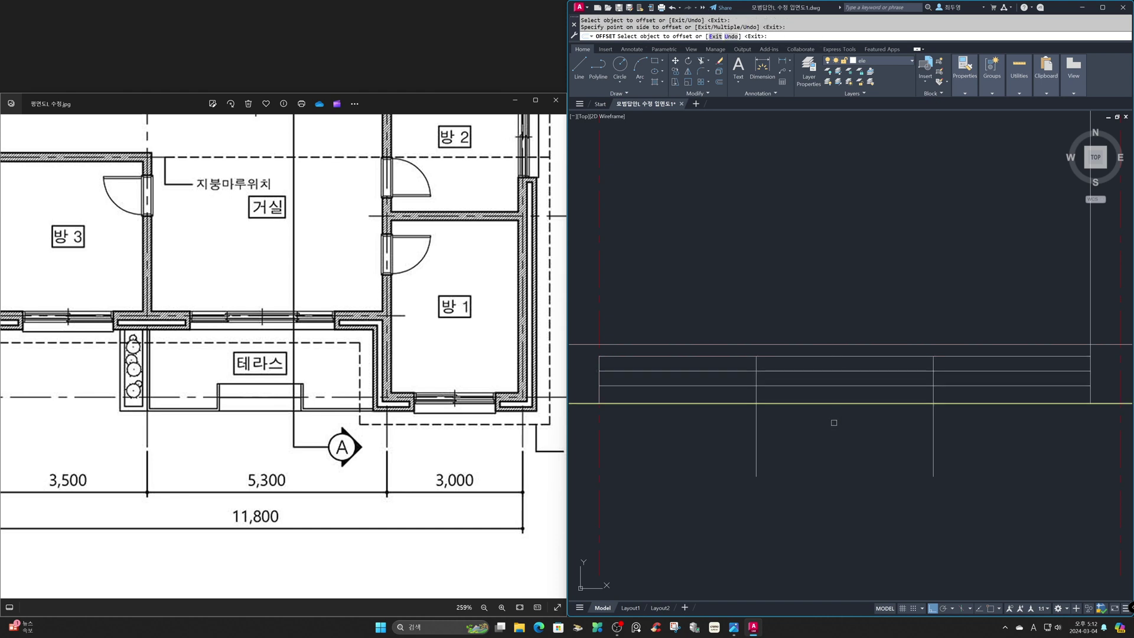
{"action": "key", "text": "Return"}
Trim the tread lines outside the two stair edges and the parts of those edges below the ground line
{"action": "type", "text": "tr"}
{"action": "key", "text": "Return"}
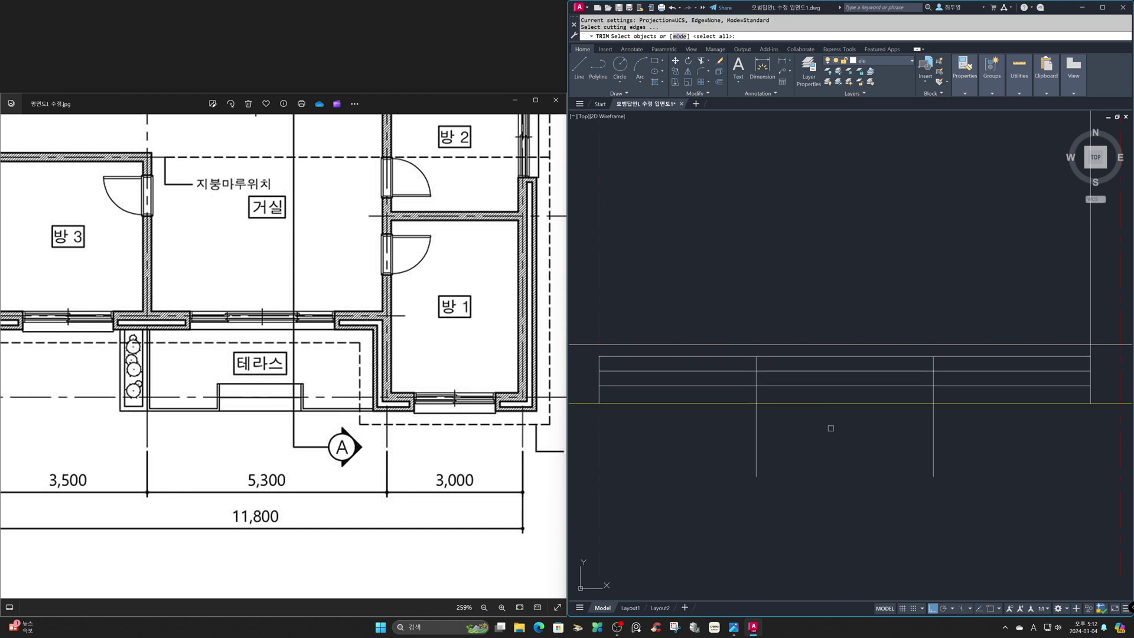
{"action": "left_click", "coordinate": [959, 416]}
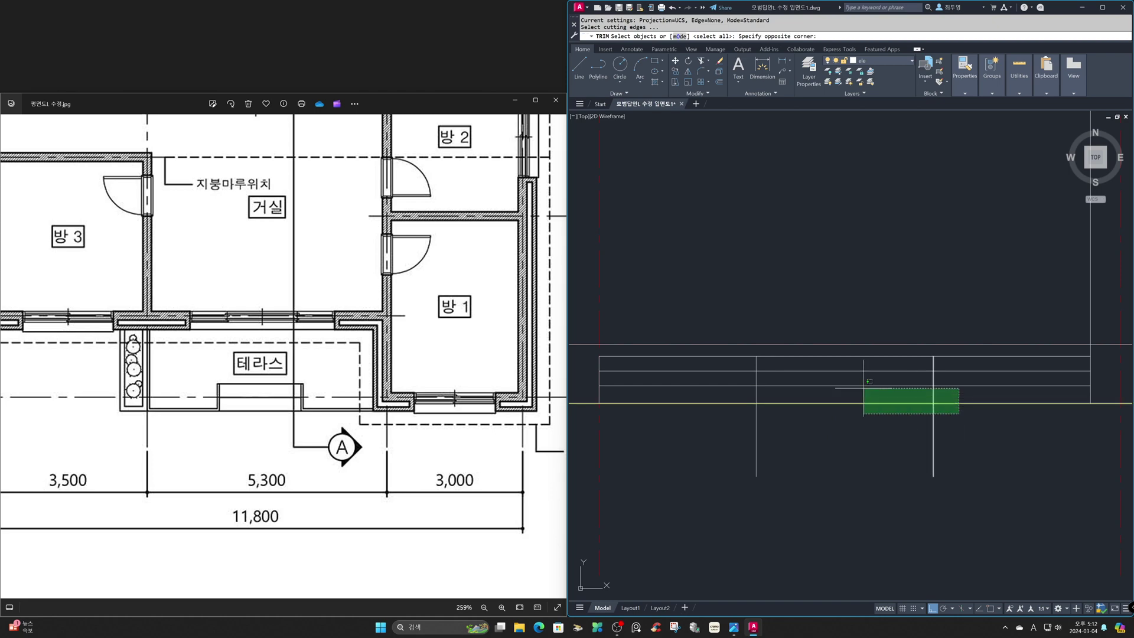
{"action": "left_click", "coordinate": [747, 357]}
{"action": "key", "text": "Return"}
{"action": "left_click", "coordinate": [749, 361]}
{"action": "left_click", "coordinate": [742, 393]}
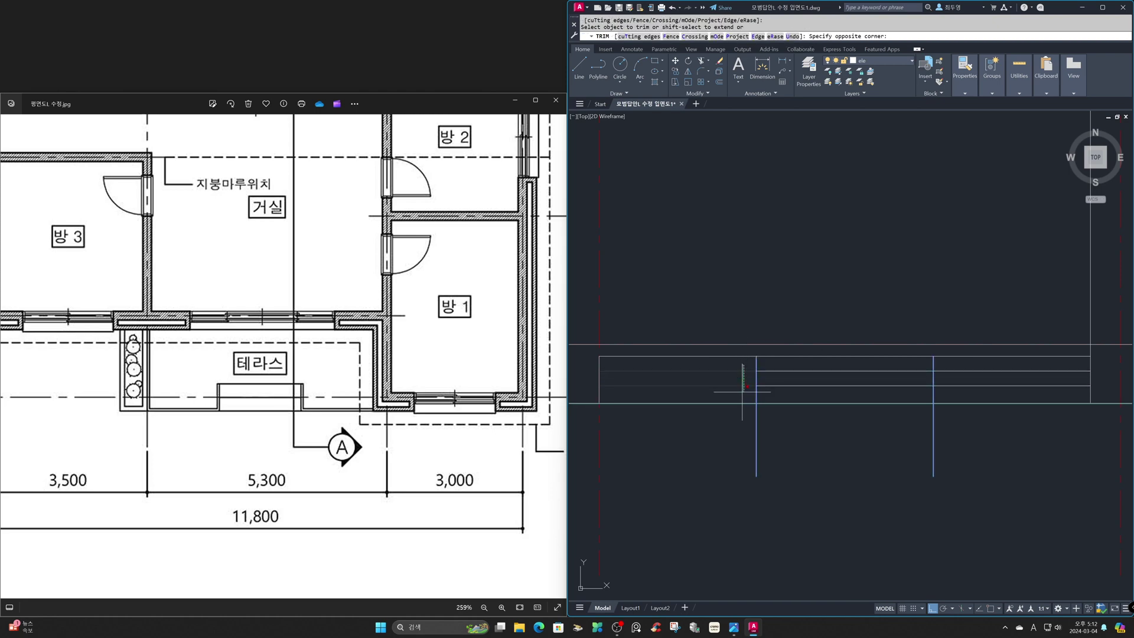
{"action": "left_click", "coordinate": [746, 415]}
{"action": "left_click", "coordinate": [940, 442]}
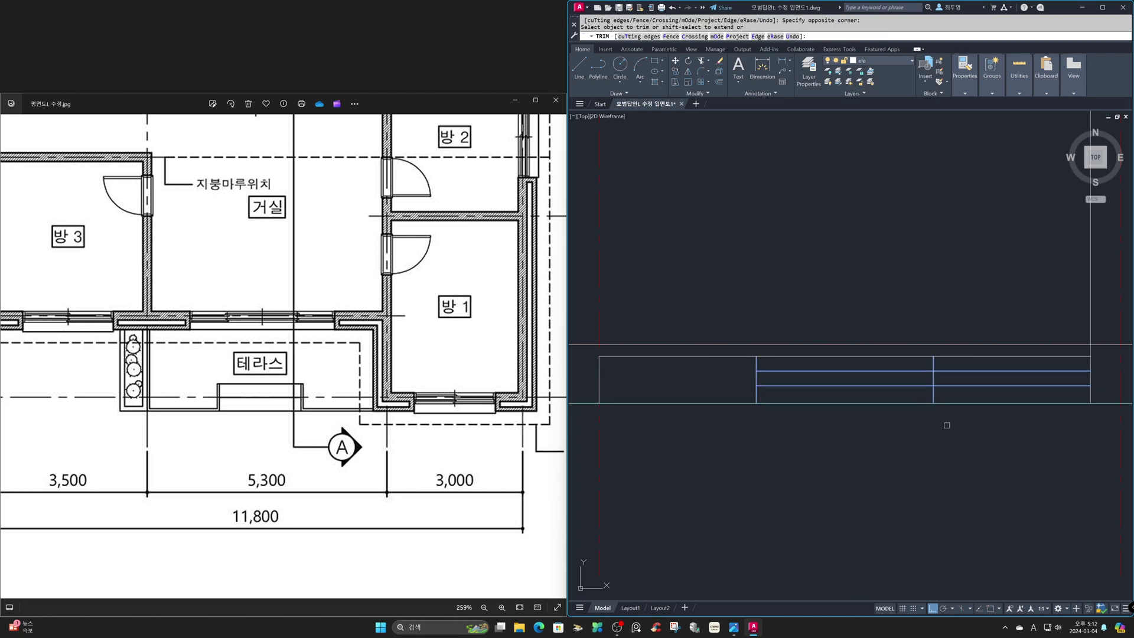
{"action": "left_click", "coordinate": [957, 395]}
{"action": "left_click", "coordinate": [936, 363]}
{"action": "key", "text": "Return"}
Offset the ground line 830 upward for the top of the planter beside the terrace
{"action": "type", "text": "z"}
{"action": "key", "text": "Return"}
{"action": "type", "text": "p"}
{"action": "key", "text": "Return"}
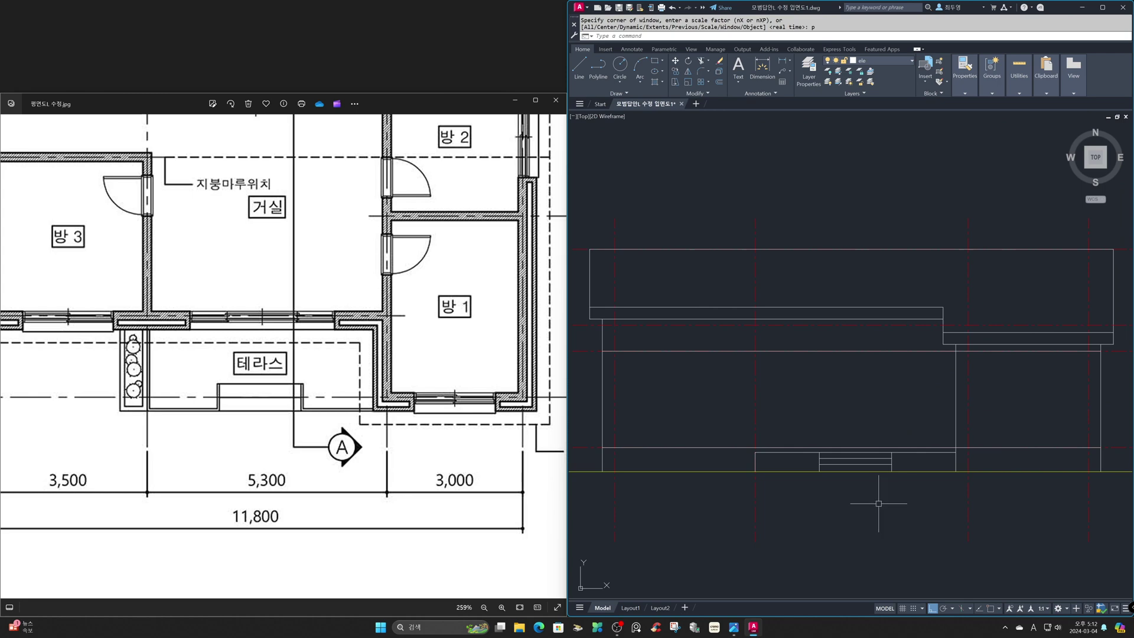
{"action": "type", "text": "z"}
{"action": "key", "text": "Return"}
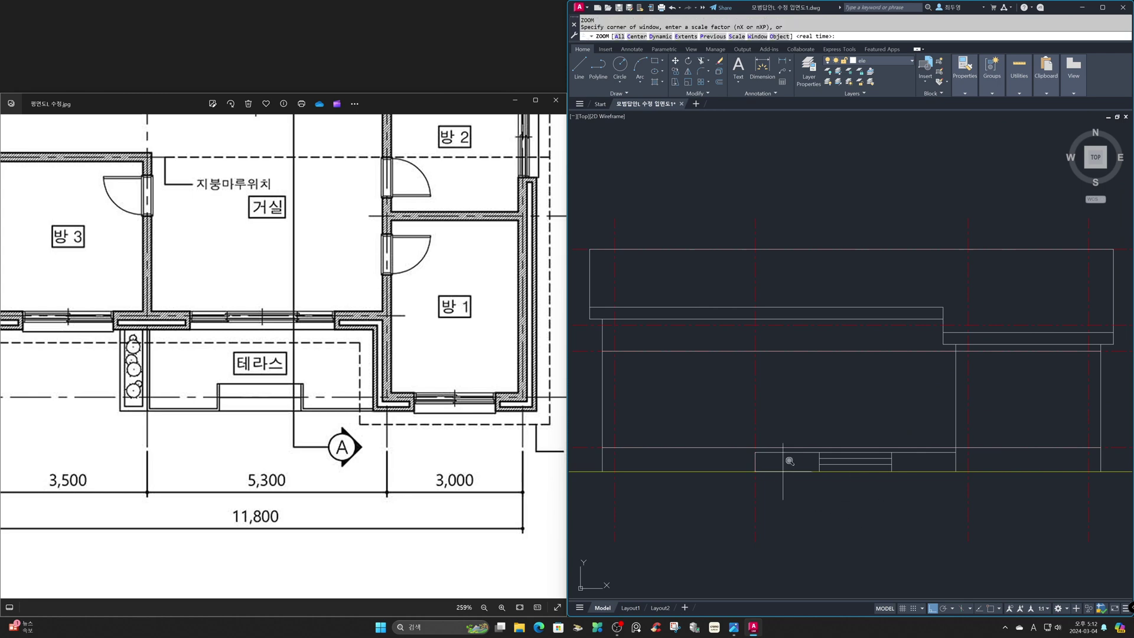
{"action": "left_click", "coordinate": [598, 295]}
{"action": "left_click", "coordinate": [845, 489]}
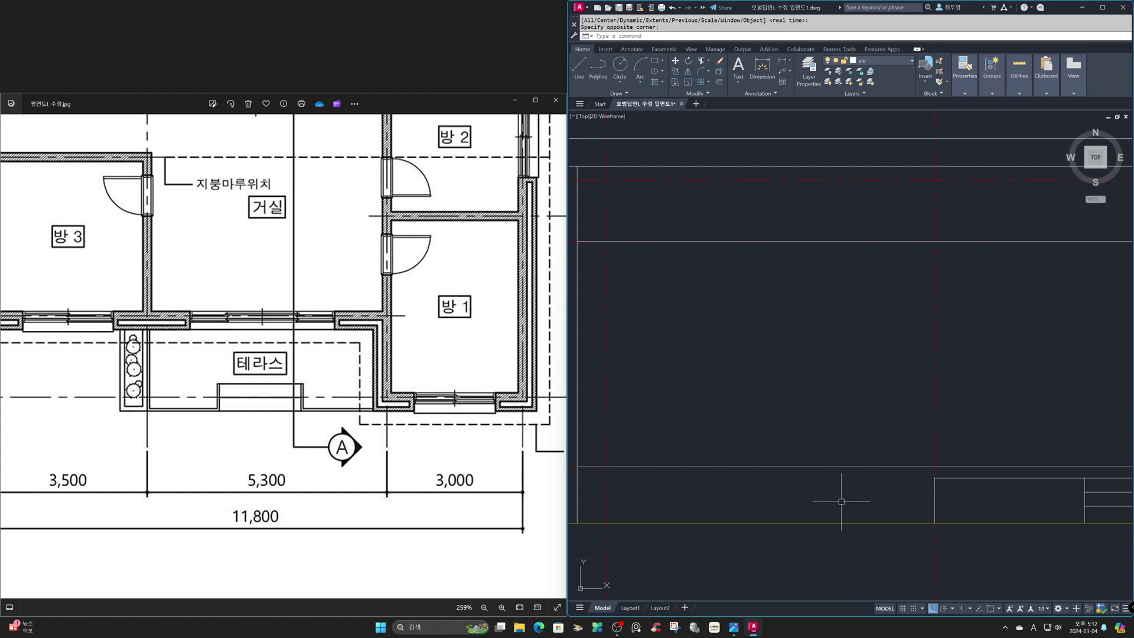
{"action": "type", "text": "o"}
{"action": "key", "text": "Return"}
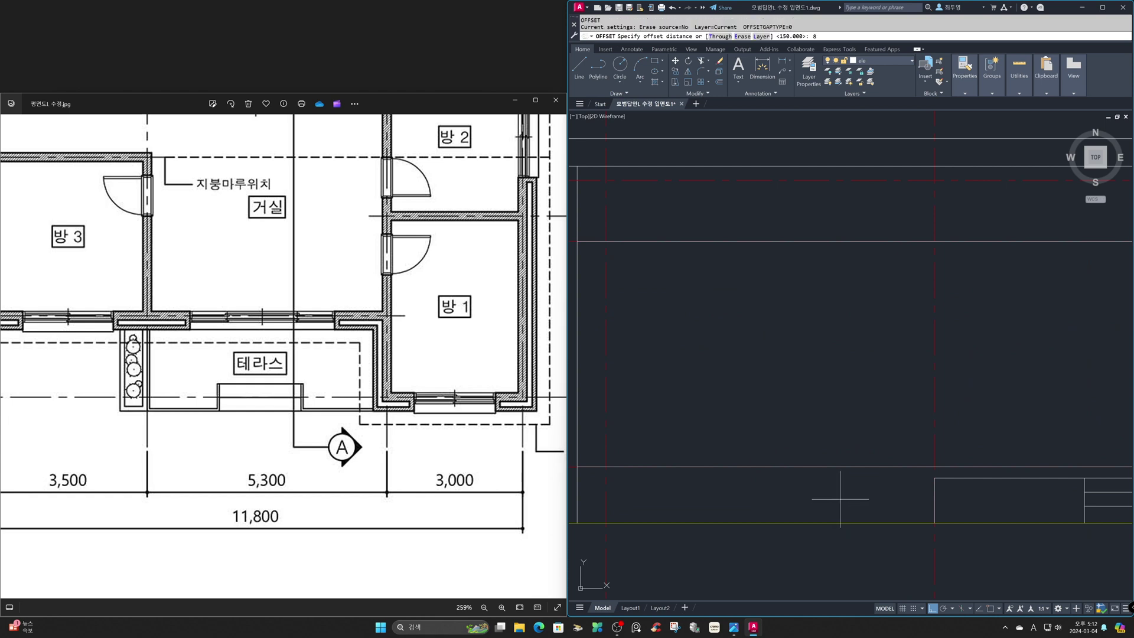
{"action": "type", "text": "830"}
{"action": "key", "text": "Return"}
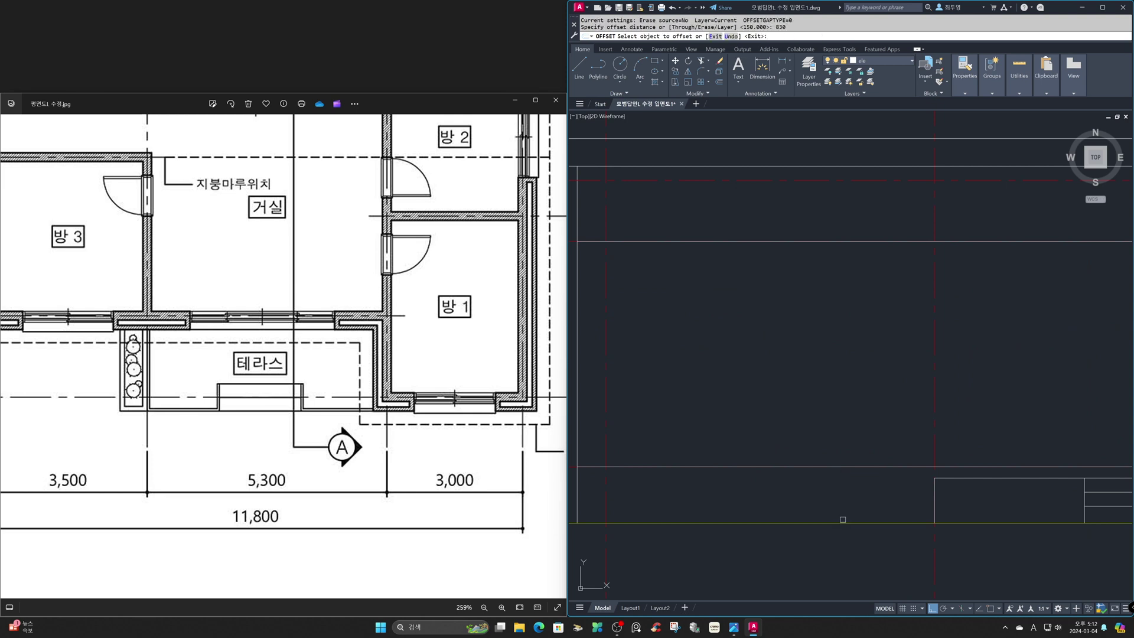
{"action": "left_click", "coordinate": [843, 522]}
{"action": "left_click", "coordinate": [845, 399]}
{"action": "key", "text": "Return"}
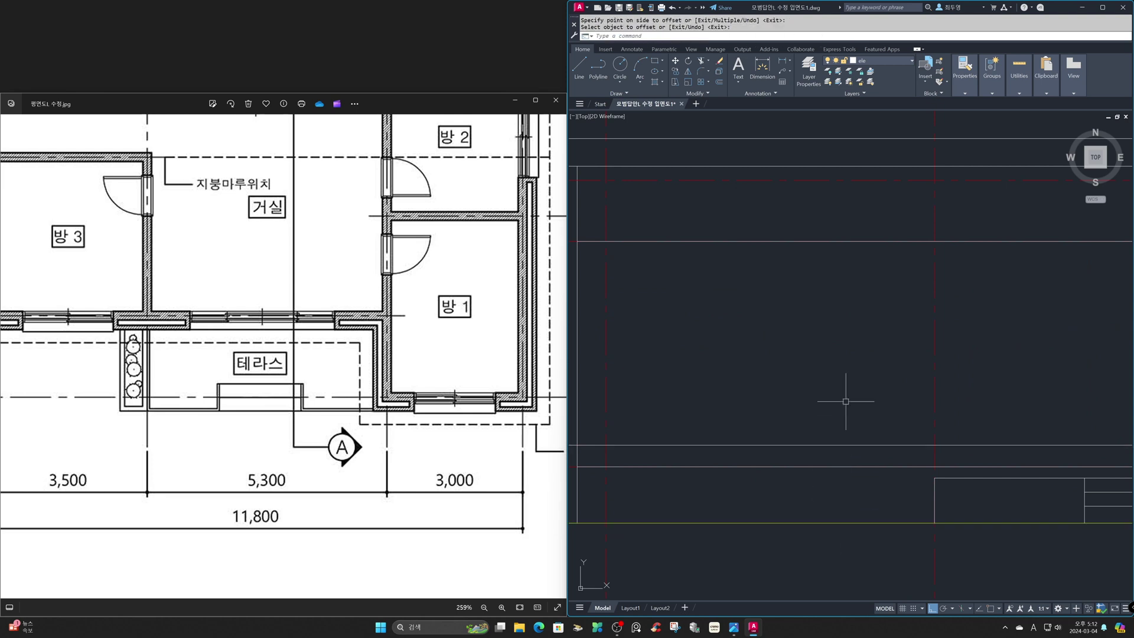
Offset the centre line at the terrace's left edge 600 to the left for the planter's outer side
{"action": "key", "text": "Return"}
{"action": "type", "text": "600"}
{"action": "key", "text": "Return"}
{"action": "left_click", "coordinate": [934, 406]}
{"action": "left_click", "coordinate": [929, 405]}
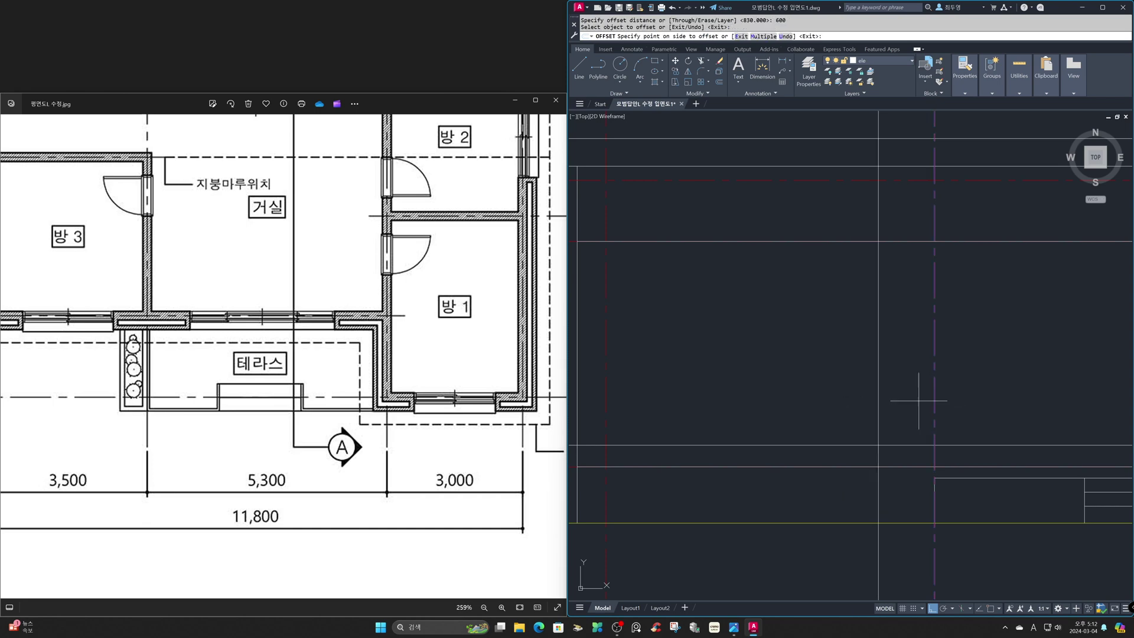
{"action": "key", "text": "Return"}
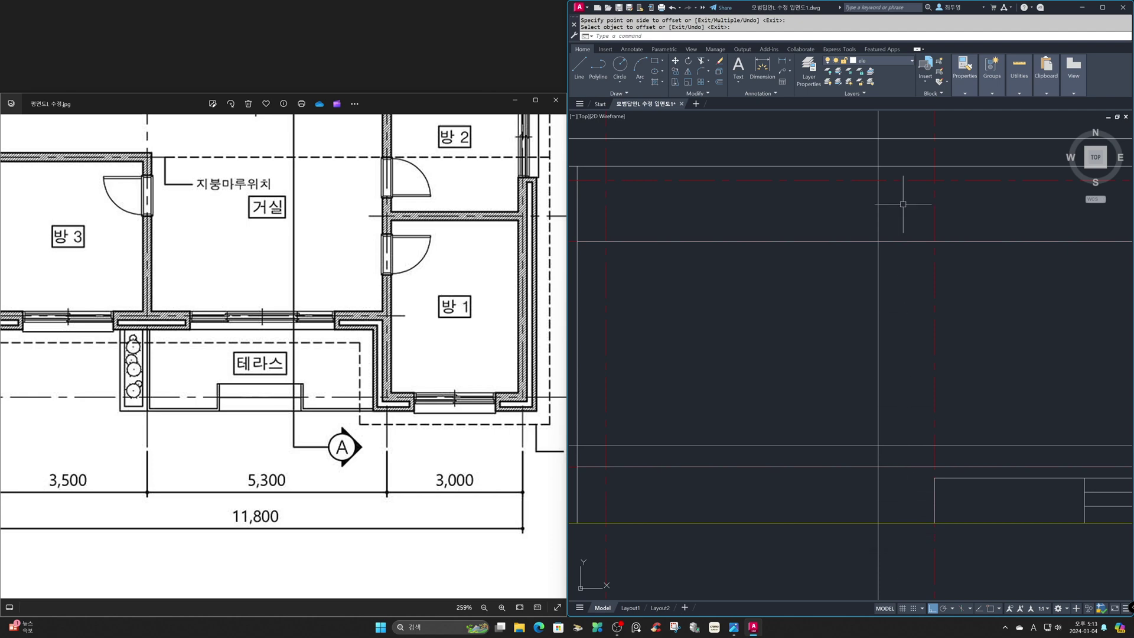
Freeze the cen layer to hide the centre lines
{"action": "left_click", "coordinate": [885, 62]}
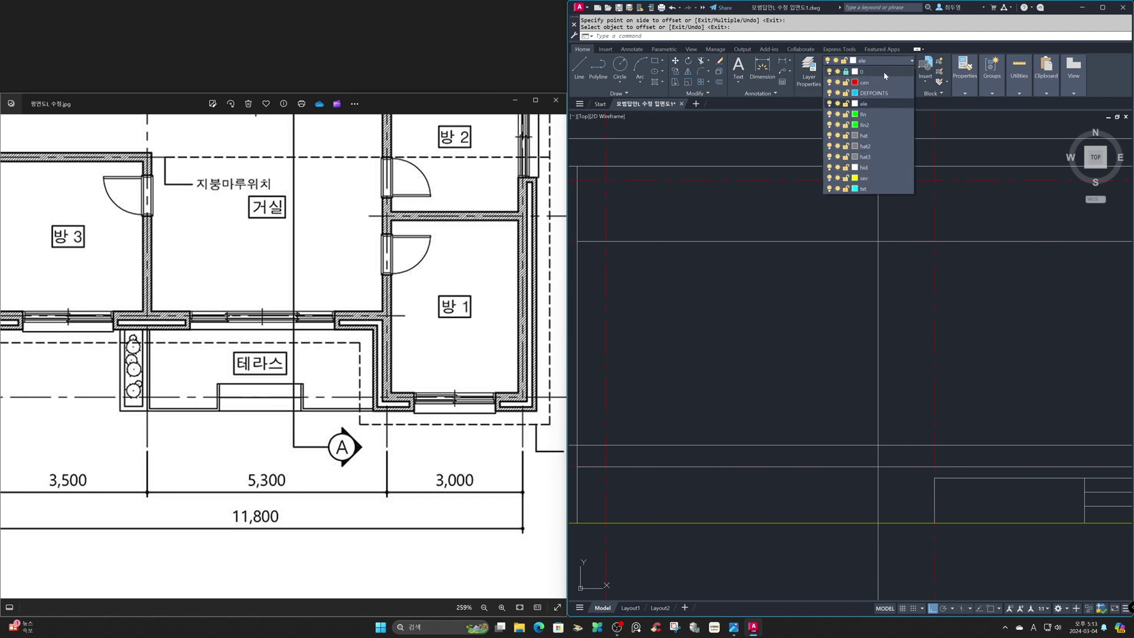
{"action": "left_click", "coordinate": [838, 82]}
{"action": "left_click", "coordinate": [830, 301]}
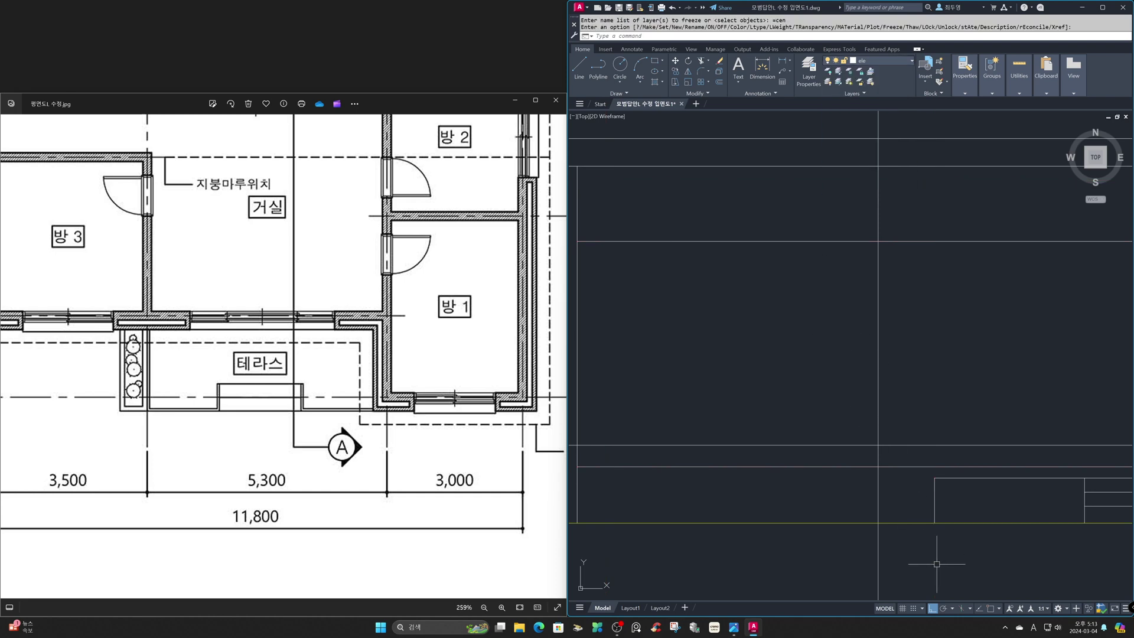
Fillet the planter's top line with its two side lines at radius 0 to form square upper corners
{"action": "type", "text": "f"}
{"action": "key", "text": "Return"}
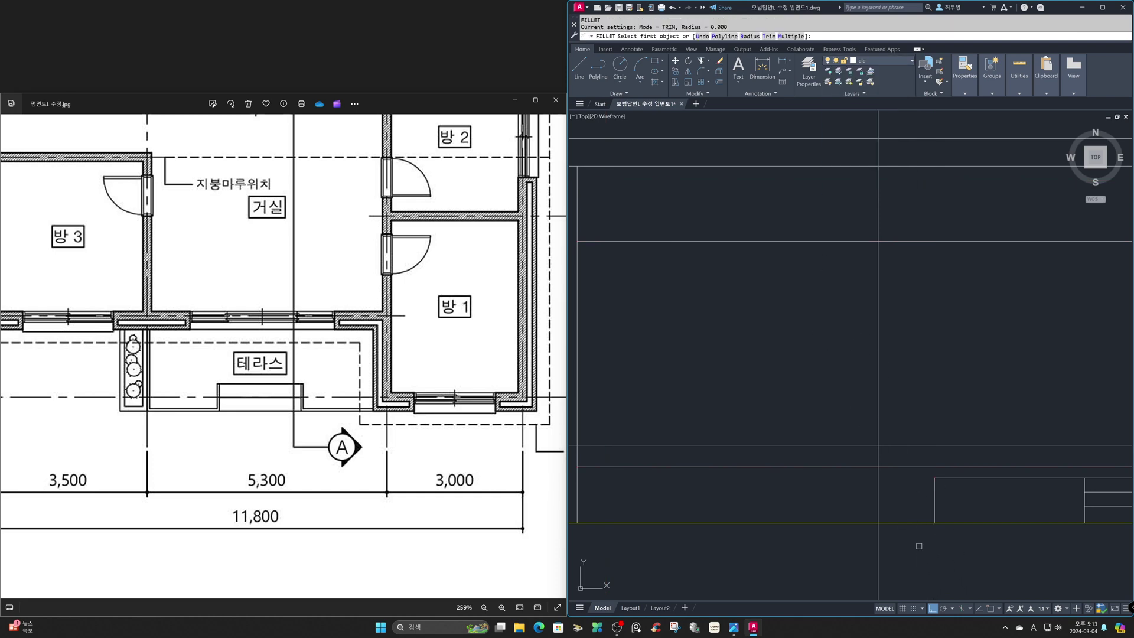
{"action": "type", "text": "m"}
{"action": "key", "text": "Return"}
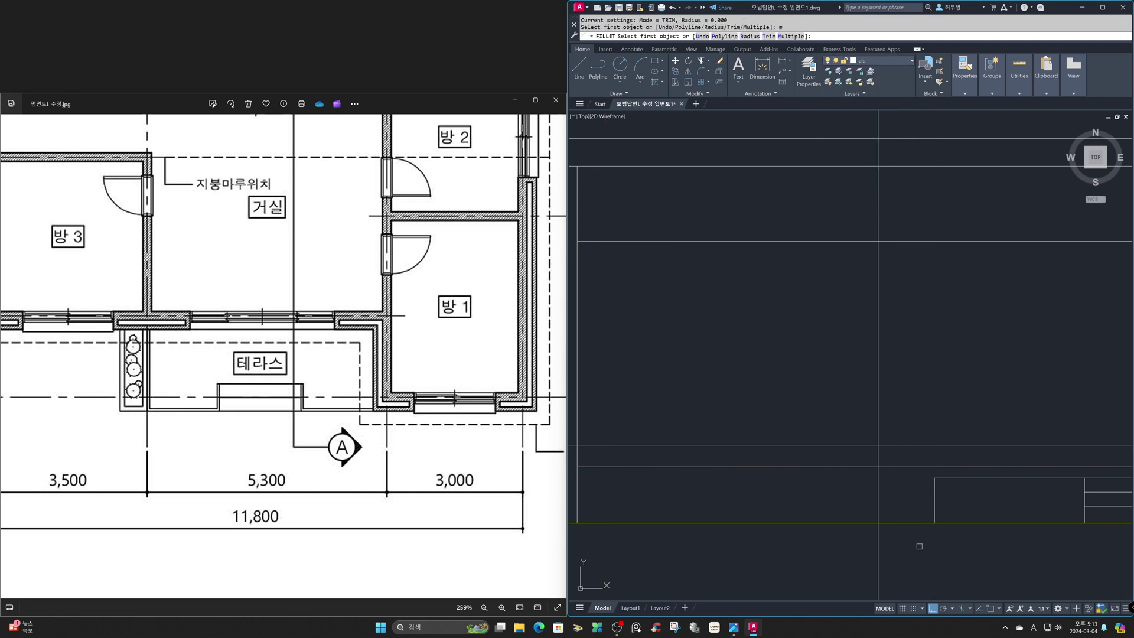
{"action": "left_click", "coordinate": [934, 493]}
{"action": "left_click", "coordinate": [913, 445]}
{"action": "left_click", "coordinate": [898, 445]}
{"action": "left_click", "coordinate": [879, 455]}
{"action": "key", "text": "Return"}
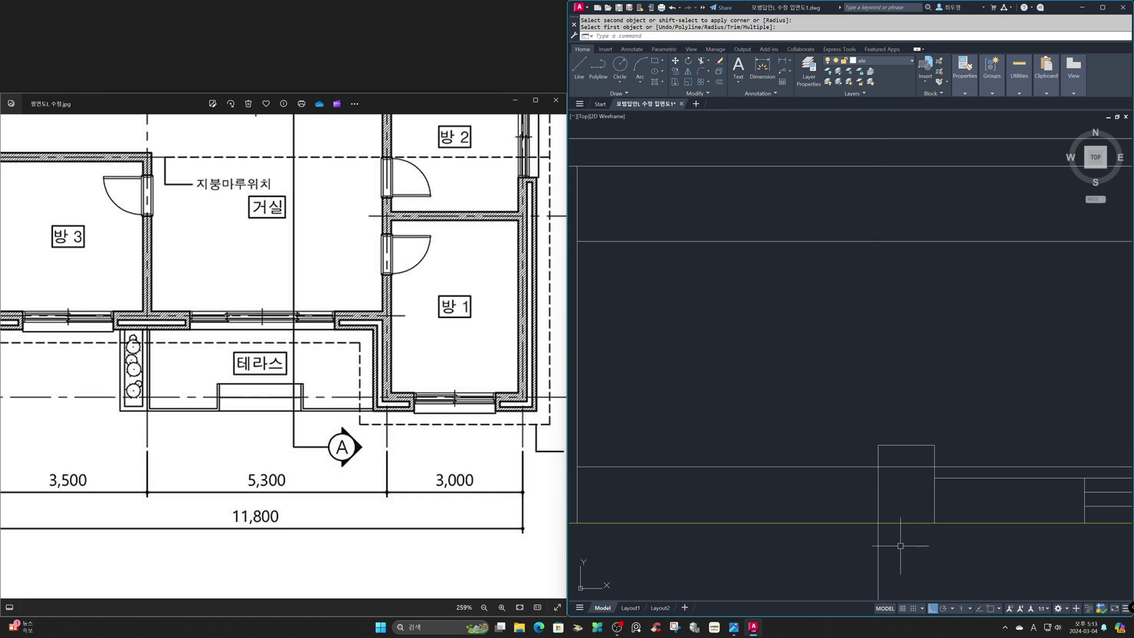
Trim the part of the planter's outer side line that extends below the ground line
{"action": "type", "text": "tr"}
{"action": "key", "text": "Return"}
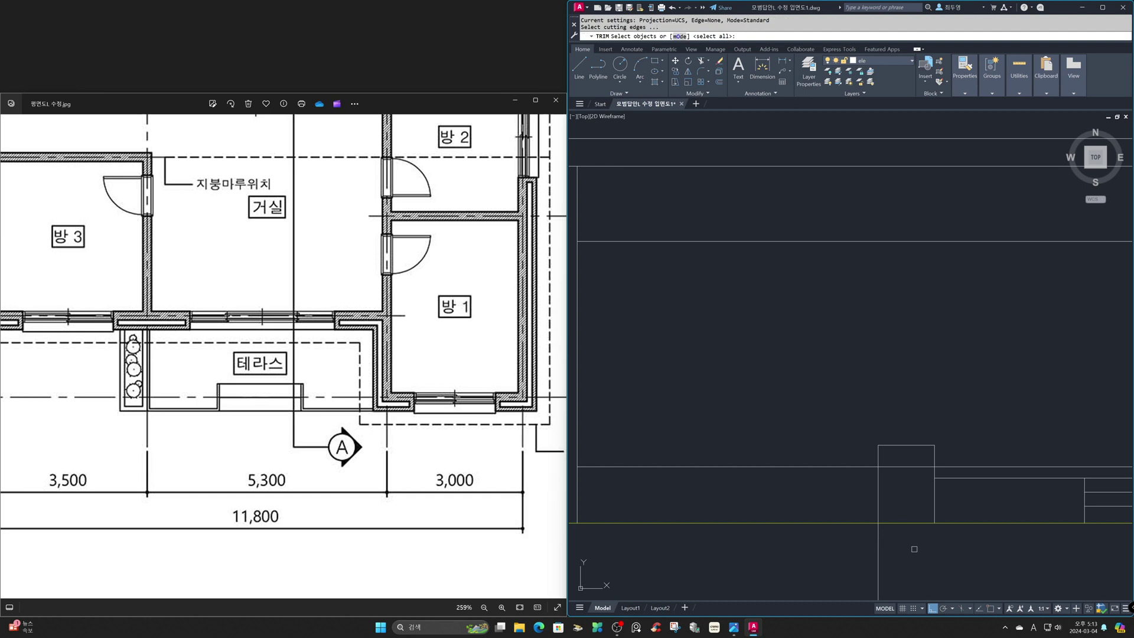
{"action": "key", "text": "Return"}
{"action": "left_click", "coordinate": [879, 541]}
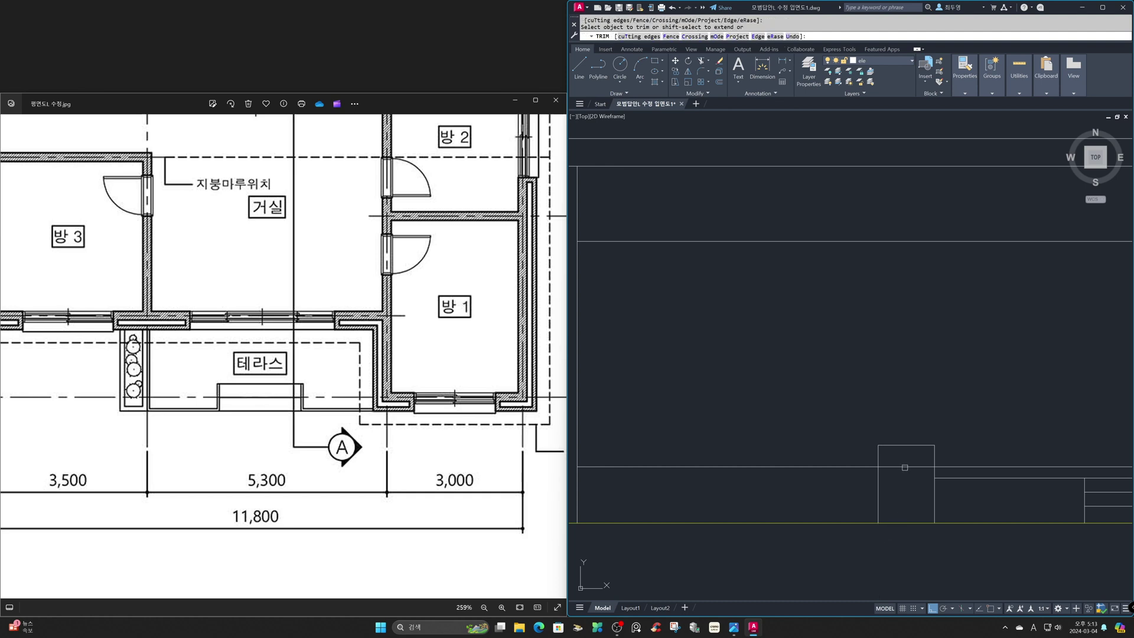
{"action": "key", "text": "Return"}
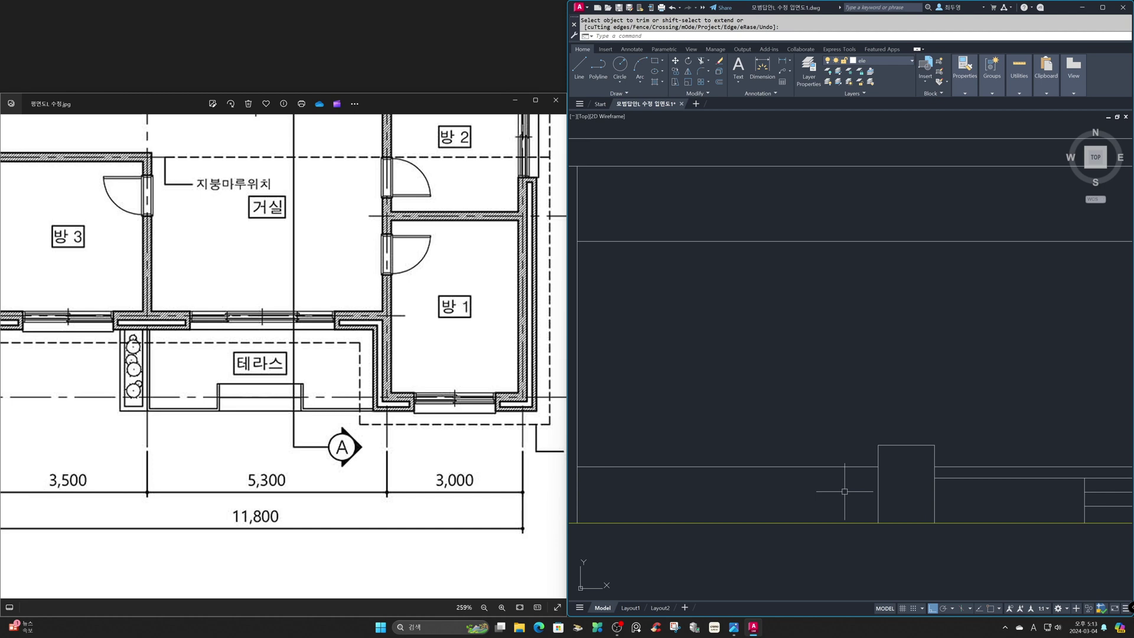
Offset the planter's top line 90 downward for the cap's lower edge
{"action": "type", "text": "o"}
{"action": "key", "text": "Return"}
{"action": "type", "text": "90"}
{"action": "key", "text": "Return"}
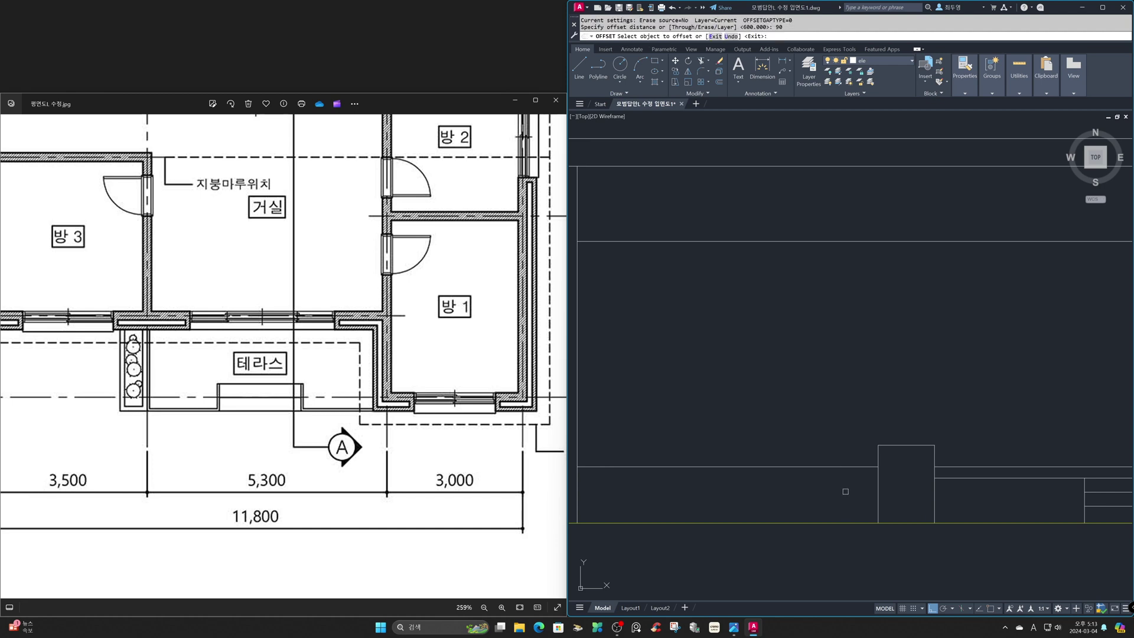
{"action": "left_click", "coordinate": [904, 473]}
{"action": "key", "text": "space"}
Offset the planter cap's lower edge 480 downward for the lower course line
{"action": "key", "text": "space"}
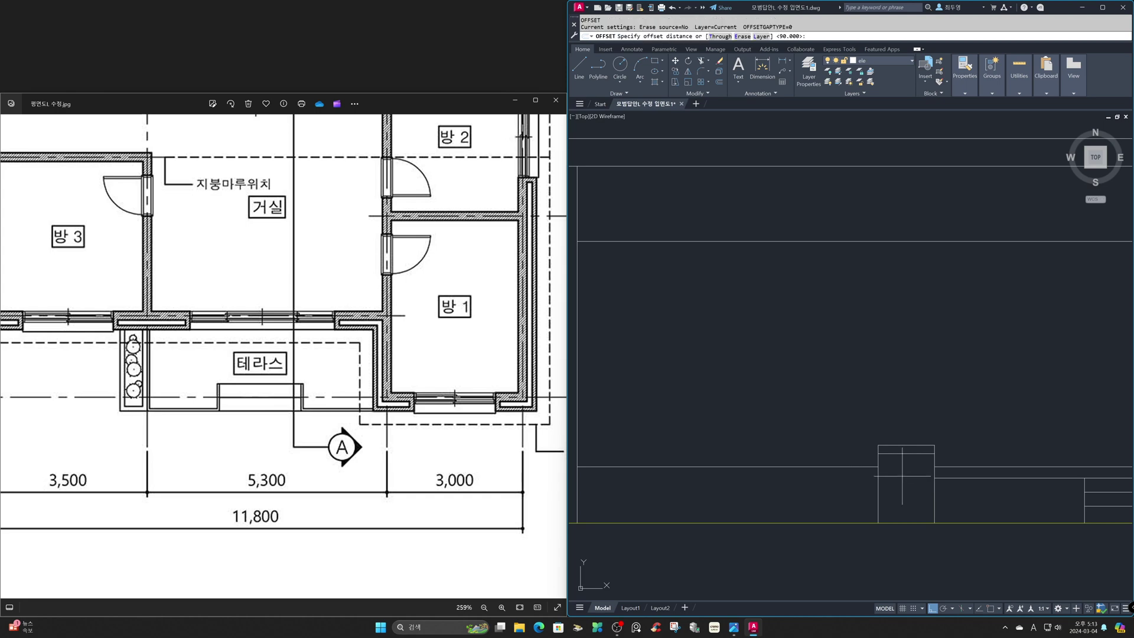
{"action": "type", "text": "480"}
{"action": "key", "text": "space"}
{"action": "left_click", "coordinate": [901, 457]}
{"action": "left_click", "coordinate": [902, 485]}
{"action": "key", "text": "space"}
Measure the distance from the planter's lowest horizontal line down to the ground line
{"action": "type", "text": "d"}
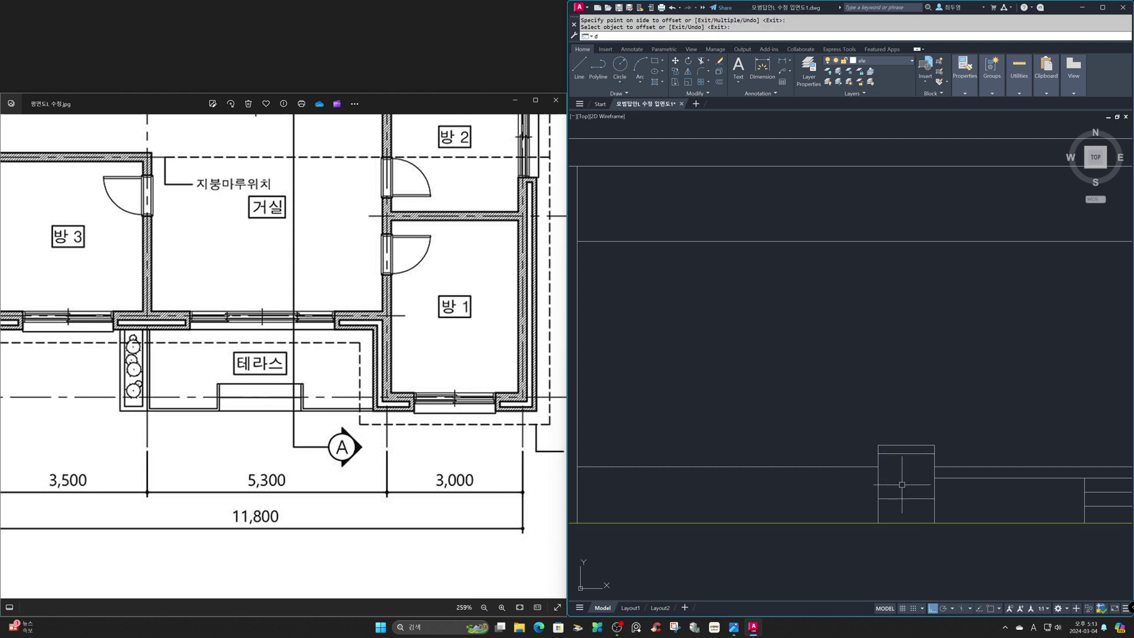
{"action": "type", "text": "i"}
{"action": "key", "text": "space"}
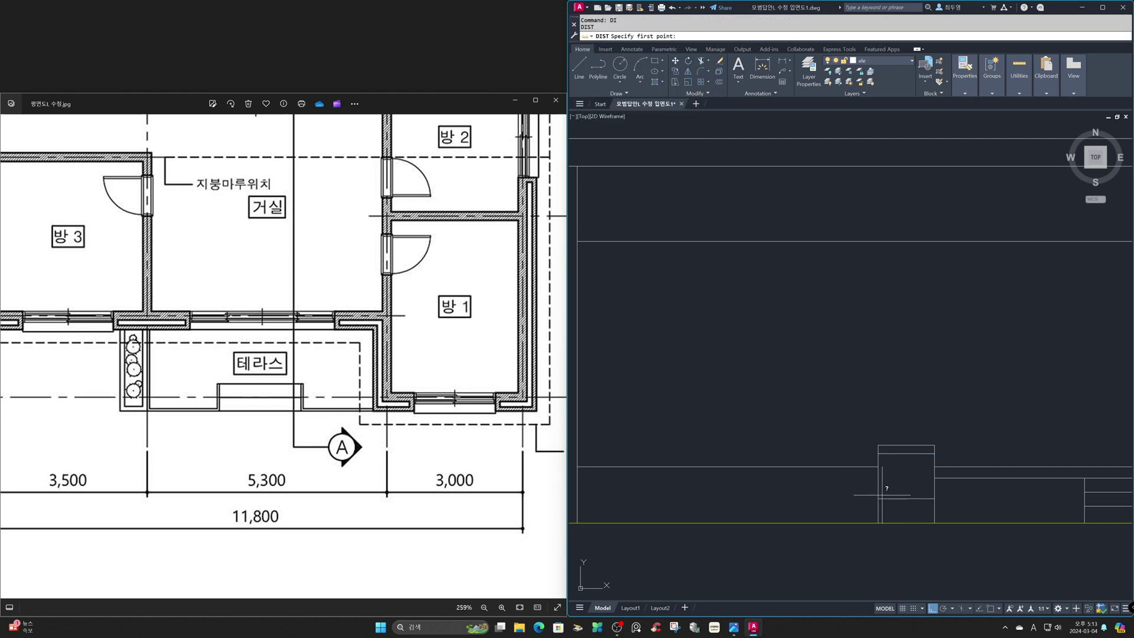
{"action": "left_click", "coordinate": [878, 499]}
{"action": "left_click", "coordinate": [878, 522]}
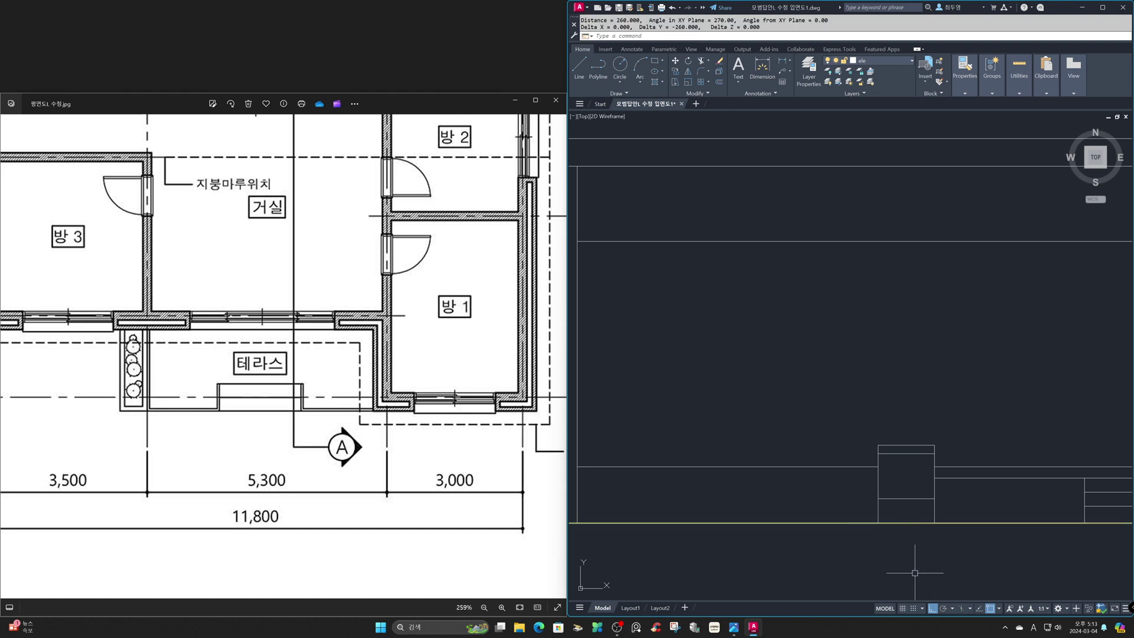
Move the planter's lower course line 10 downward
{"action": "type", "text": "m"}
{"action": "key", "text": "space"}
{"action": "left_click", "coordinate": [916, 510]}
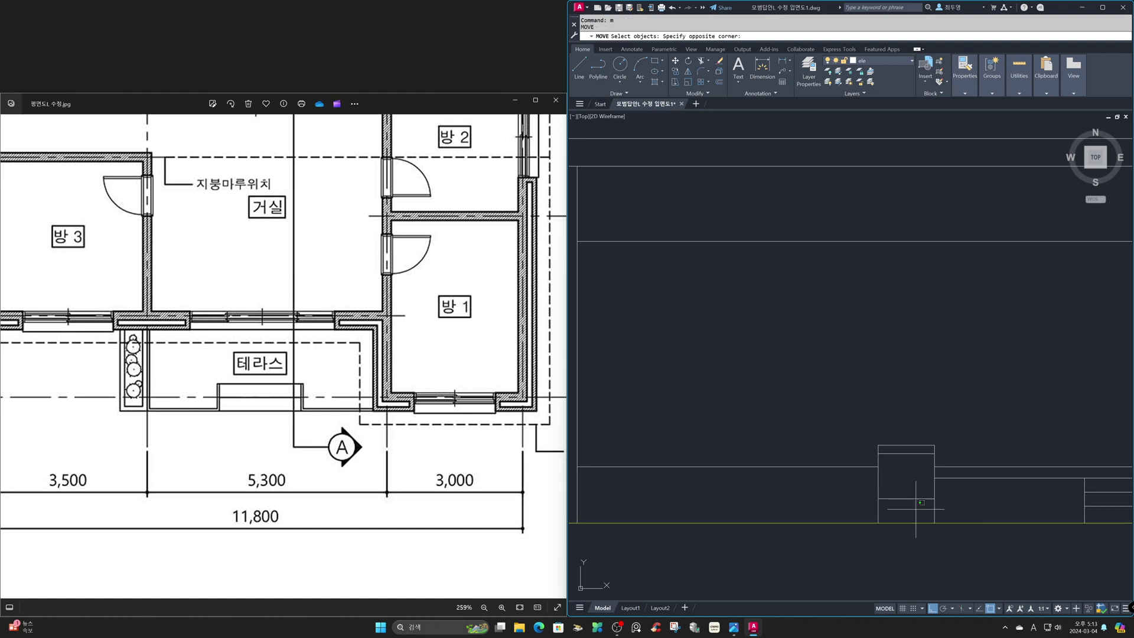
{"action": "left_click", "coordinate": [898, 467]}
{"action": "key", "text": "space"}
{"action": "left_click", "coordinate": [909, 467]}
{"action": "type", "text": "10"}
{"action": "key", "text": "Return"}
Measure the height of the planter's lower course line above the ground line again
{"action": "type", "text": "dist"}
{"action": "key", "text": "Return"}
{"action": "left_click", "coordinate": [878, 520]}
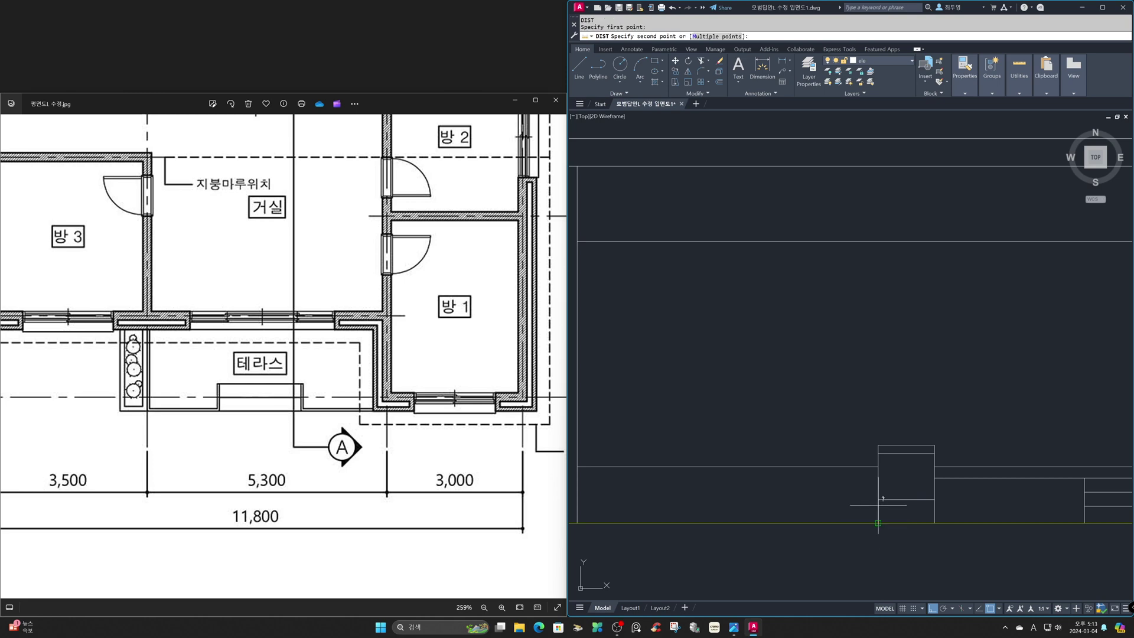
{"action": "left_click", "coordinate": [878, 499]}
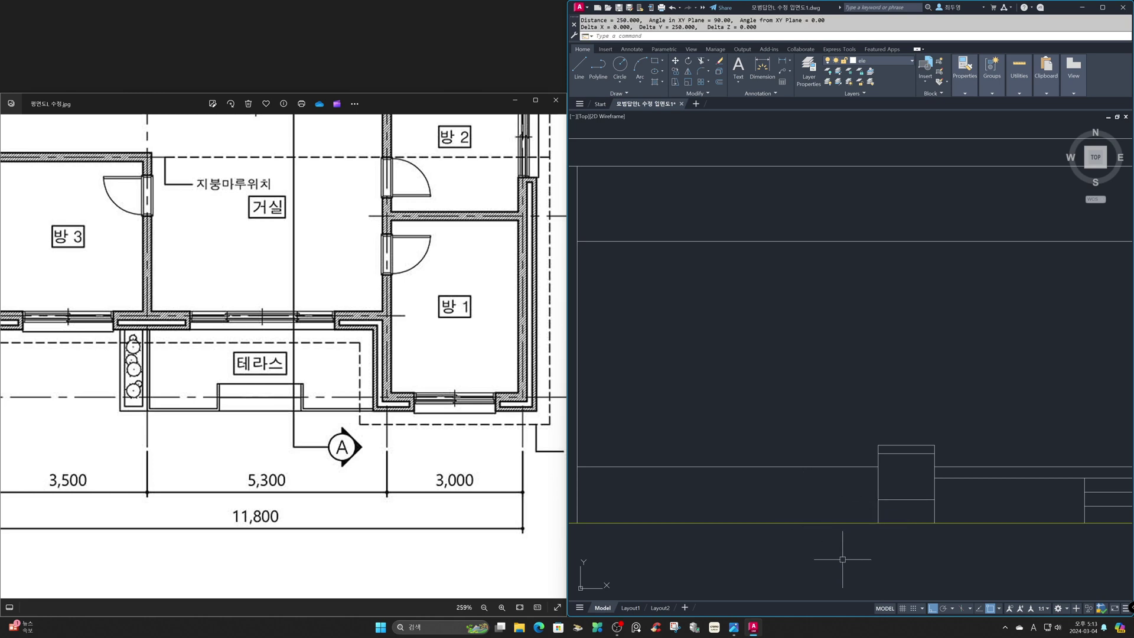
Thaw the cen layer to show the centre lines over the whole elevation
{"action": "type", "text": "z"}
{"action": "key", "text": "Return"}
{"action": "type", "text": "p"}
{"action": "key", "text": "Return"}
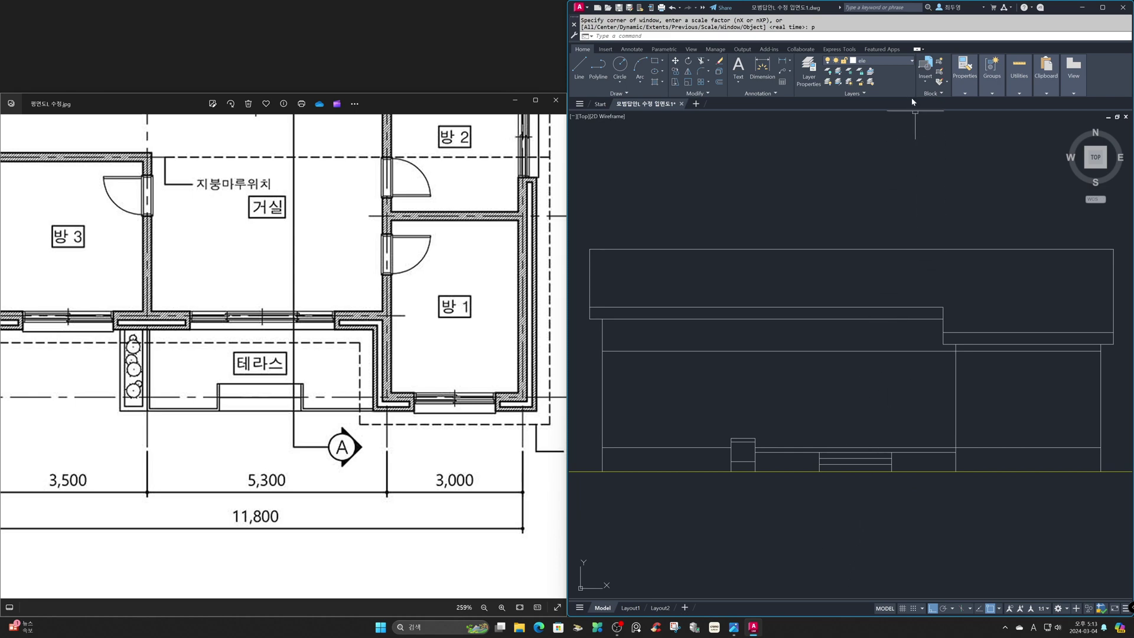
{"action": "left_click", "coordinate": [905, 61]}
{"action": "left_click", "coordinate": [842, 84]}
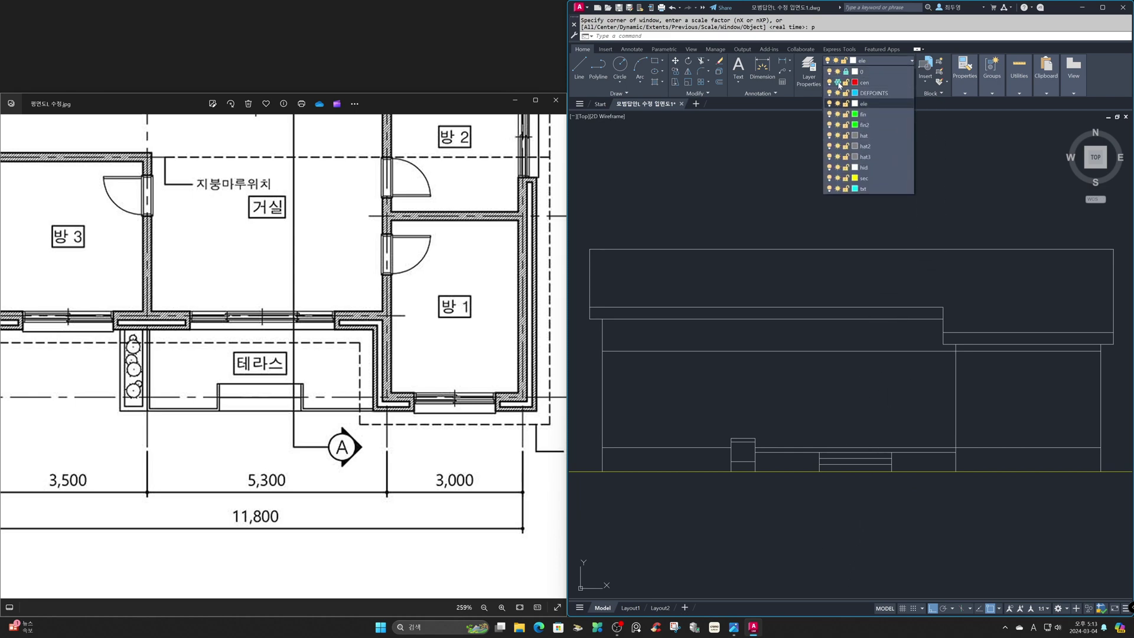
{"action": "type", "text": "z"}
{"action": "key", "text": "Return"}
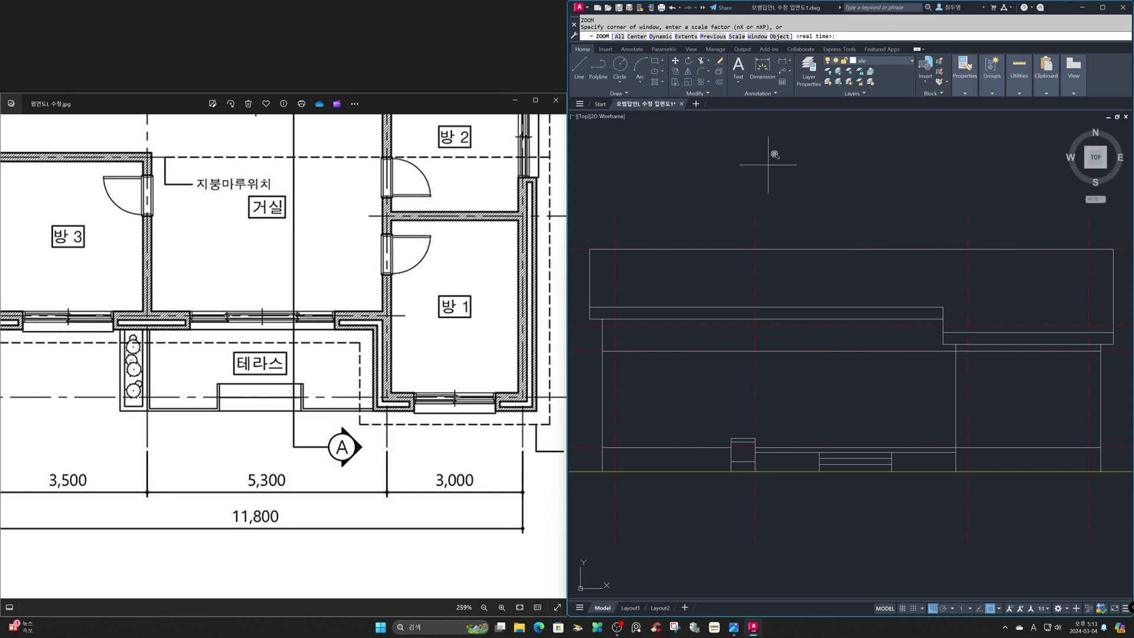
{"action": "type", "text": "p"}
{"action": "key", "text": "Return"}
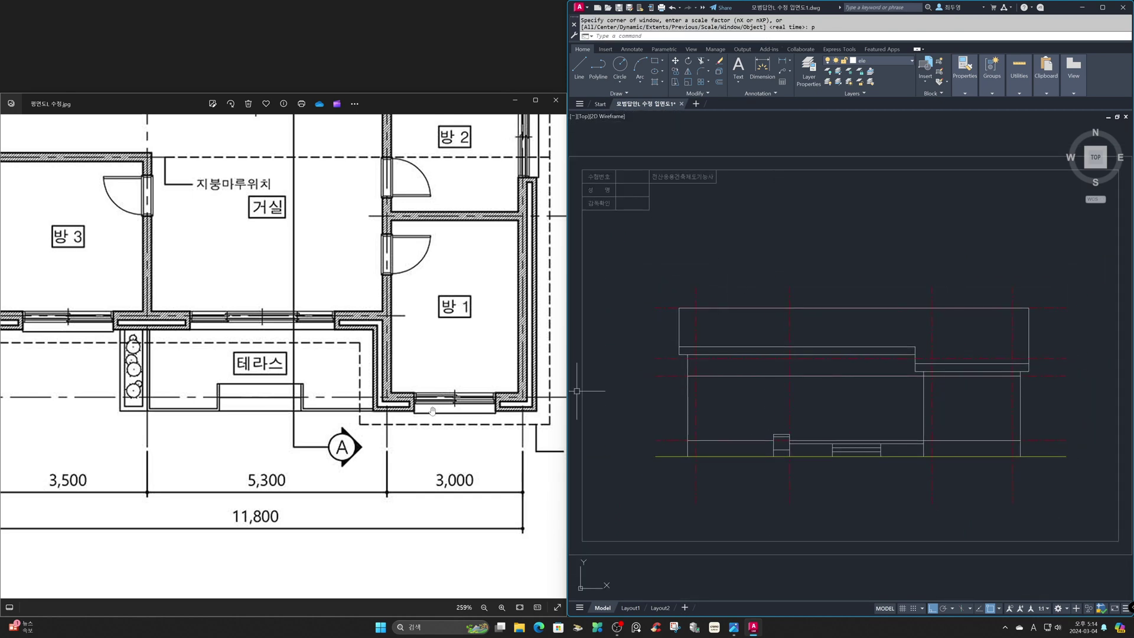
Open the south elevation reference image 남측 입면도_수정.jpg in the image viewer and return to the drawing
{"action": "left_click", "coordinate": [432, 410]}
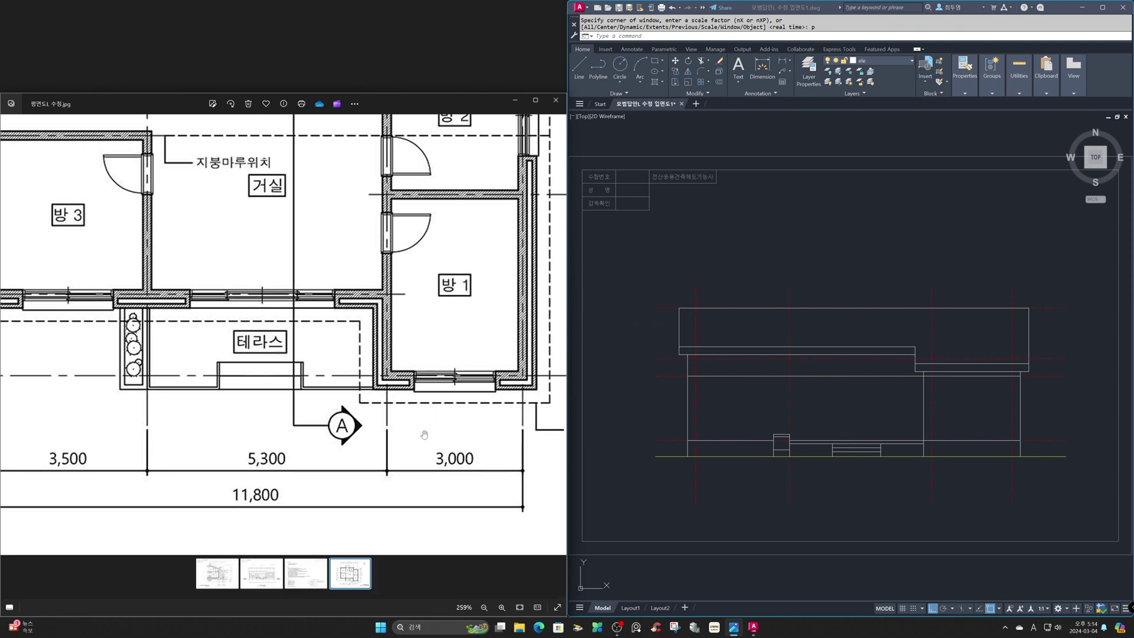
{"action": "left_click", "coordinate": [265, 573]}
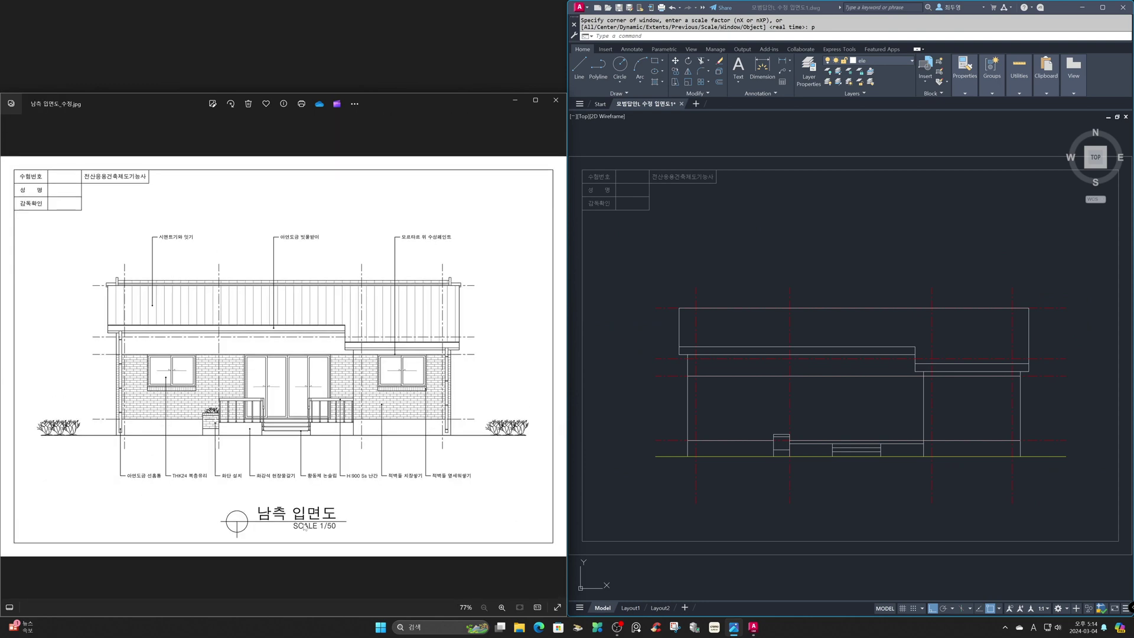
{"action": "left_click", "coordinate": [830, 578]}
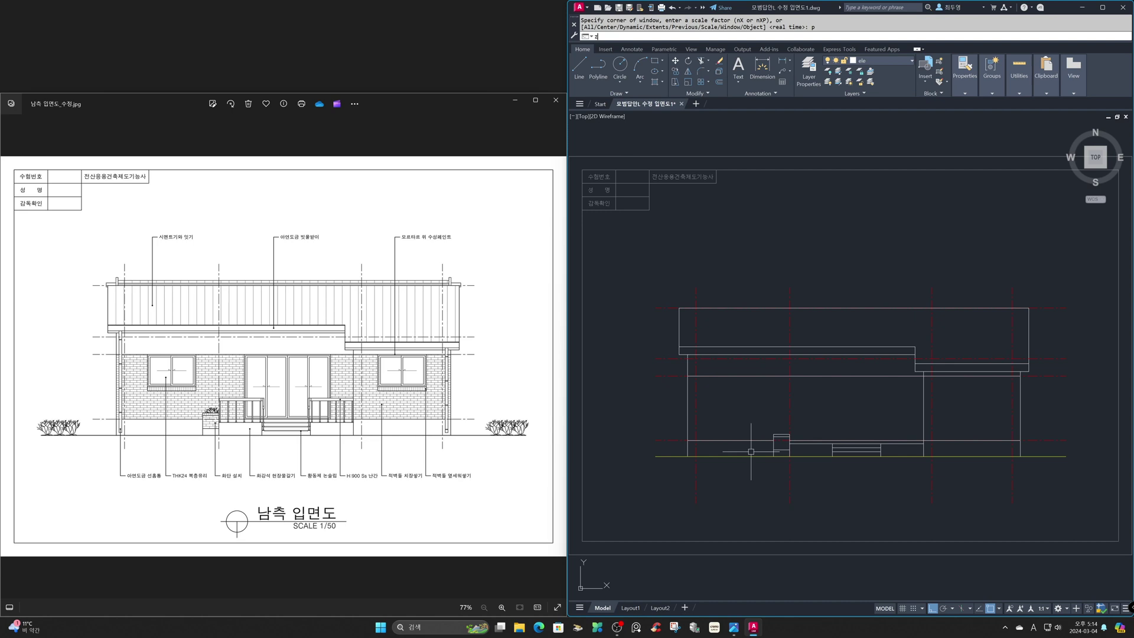
Draw a rectangle 1800 long and 1200 wide in the empty area above the roof for a window's outer edge
{"action": "type", "text": "z"}
{"action": "key", "text": "Return"}
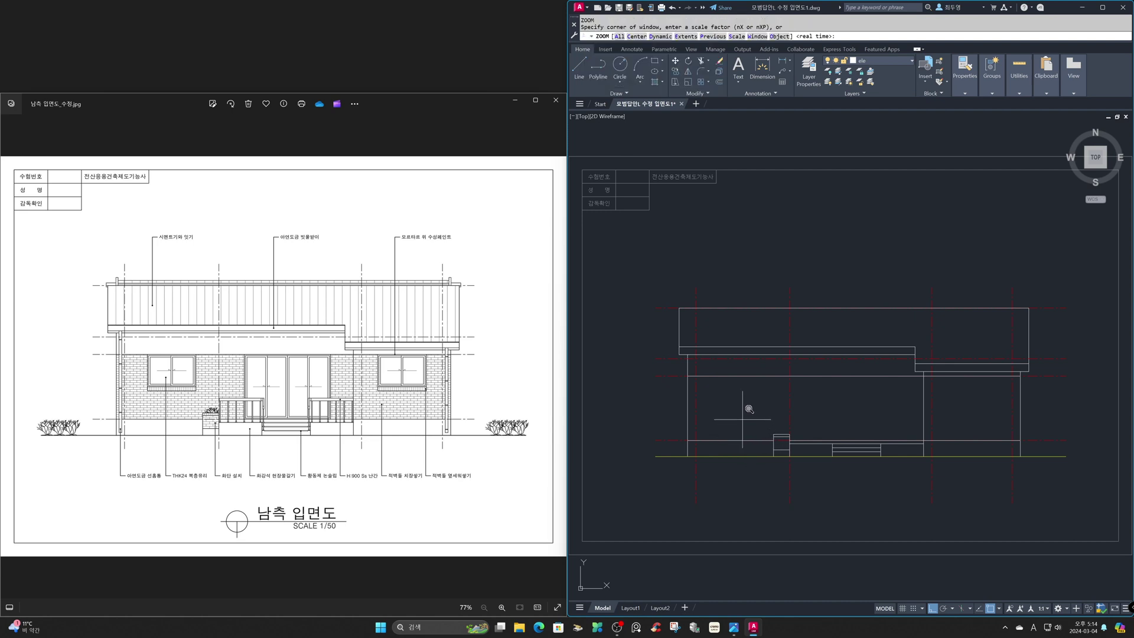
{"action": "left_click", "coordinate": [723, 161]}
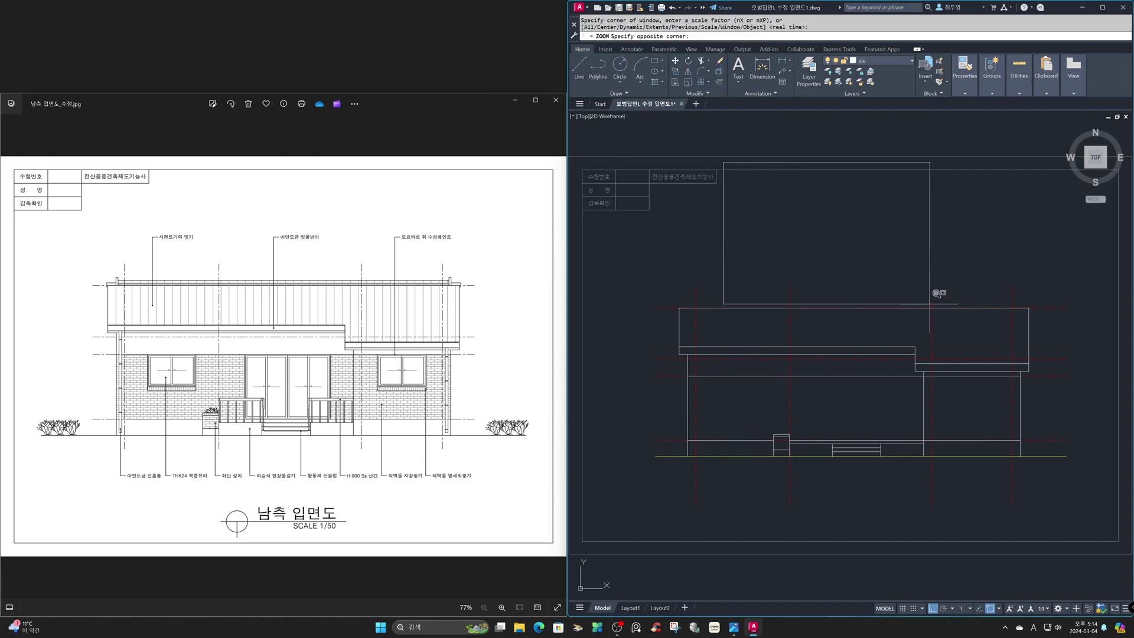
{"action": "left_click", "coordinate": [944, 318]}
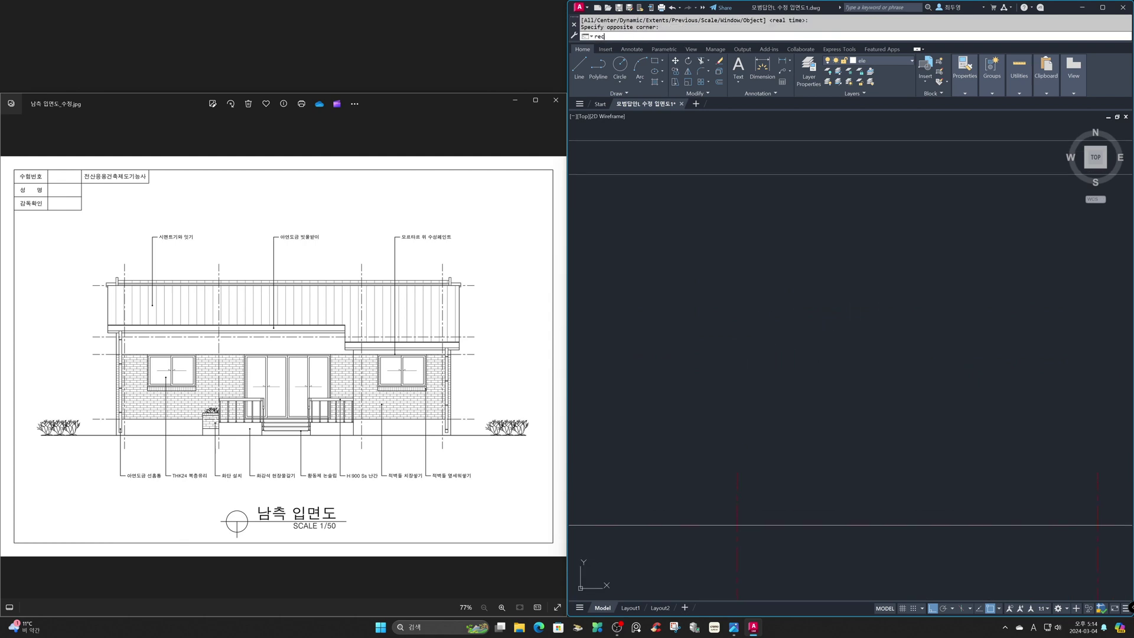
{"action": "type", "text": "rec"}
{"action": "key", "text": "Return"}
{"action": "left_click", "coordinate": [669, 391]}
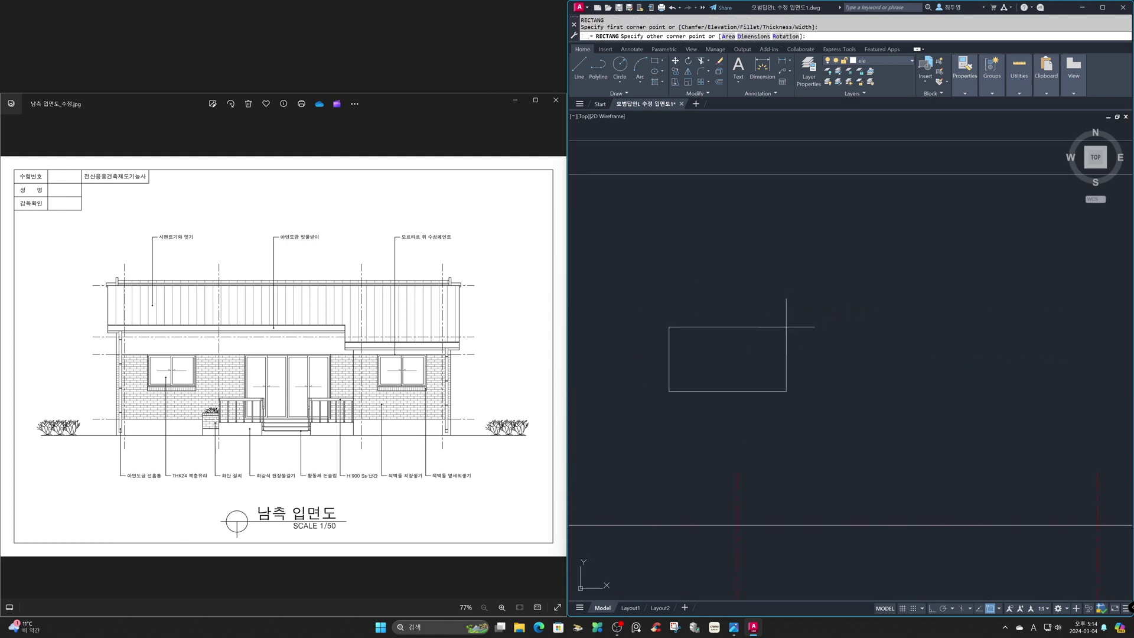
{"action": "type", "text": "d"}
{"action": "key", "text": "Return"}
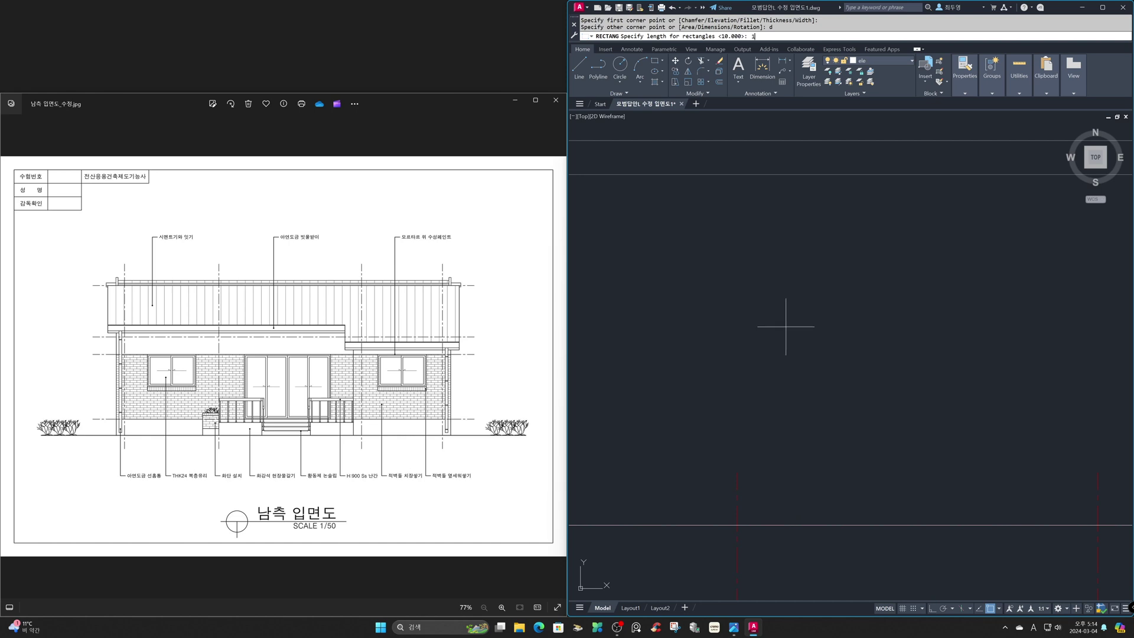
{"action": "type", "text": "1800"}
{"action": "key", "text": "Return"}
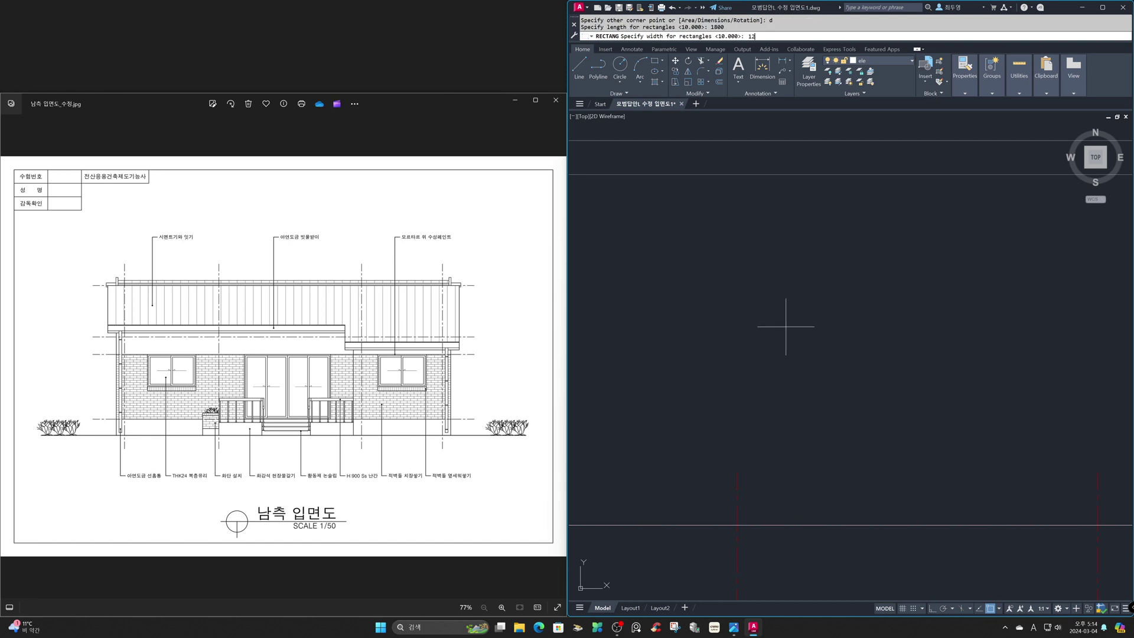
{"action": "type", "text": "1200"}
{"action": "key", "text": "Return"}
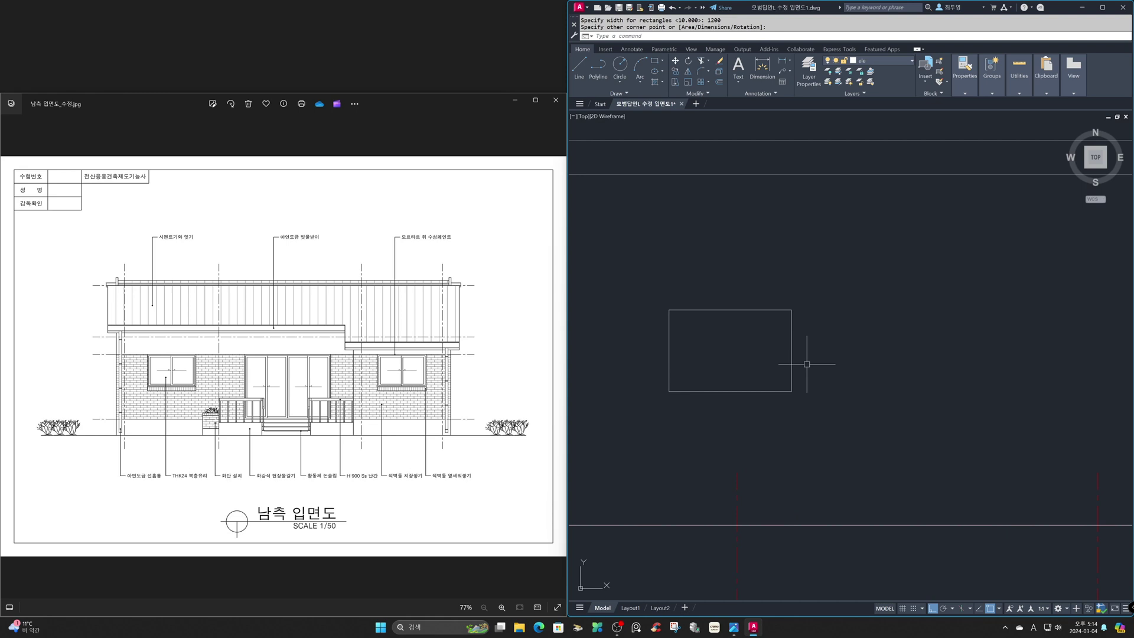
Make the green fin layer current for the window frame lines
{"action": "type", "text": "z"}
{"action": "key", "text": "Return"}
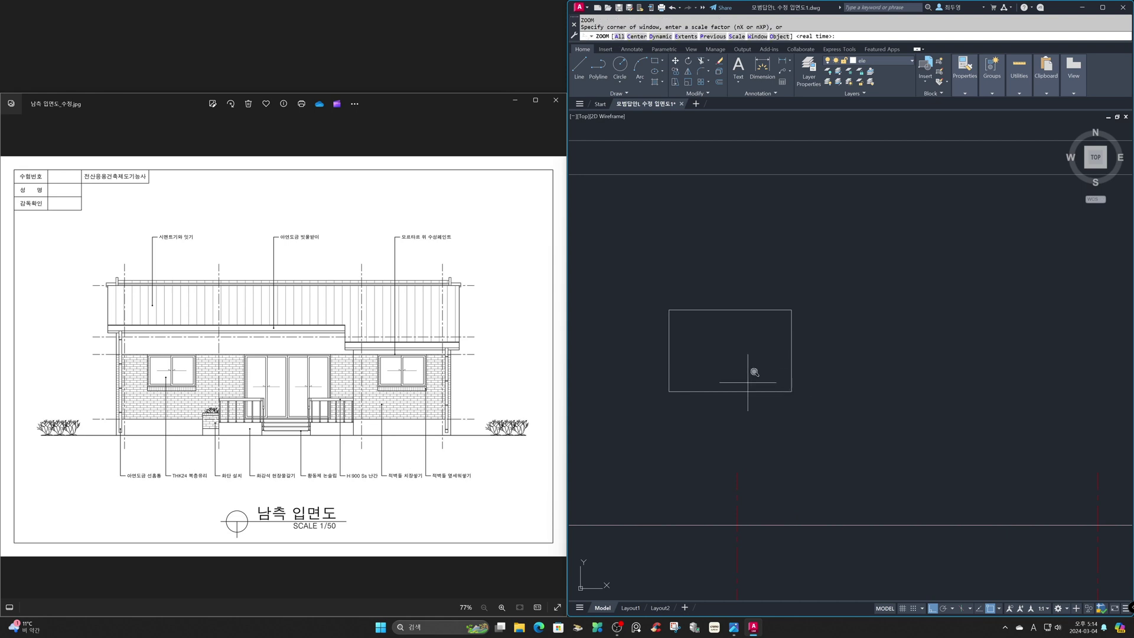
{"action": "left_click", "coordinate": [653, 293]}
{"action": "left_click", "coordinate": [813, 410]}
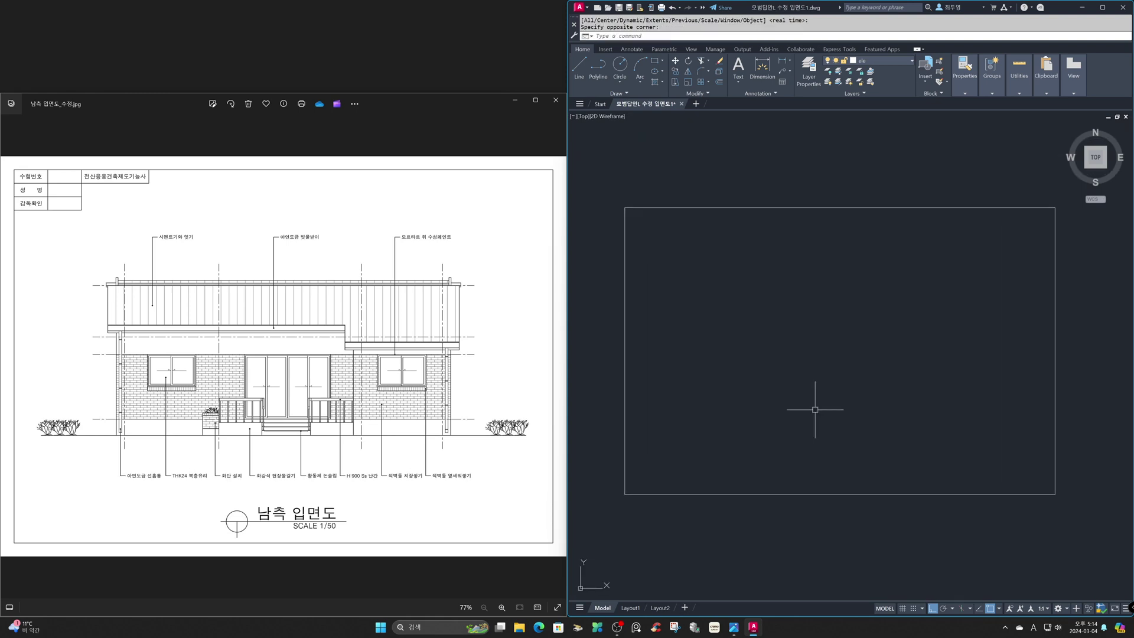
{"action": "left_click", "coordinate": [881, 62]}
{"action": "left_click", "coordinate": [879, 114]}
Turn object snap off and offset the window rectangle 40 inward on the current layer
{"action": "key", "text": "F3"}
{"action": "type", "text": "o"}
{"action": "key", "text": "Return"}
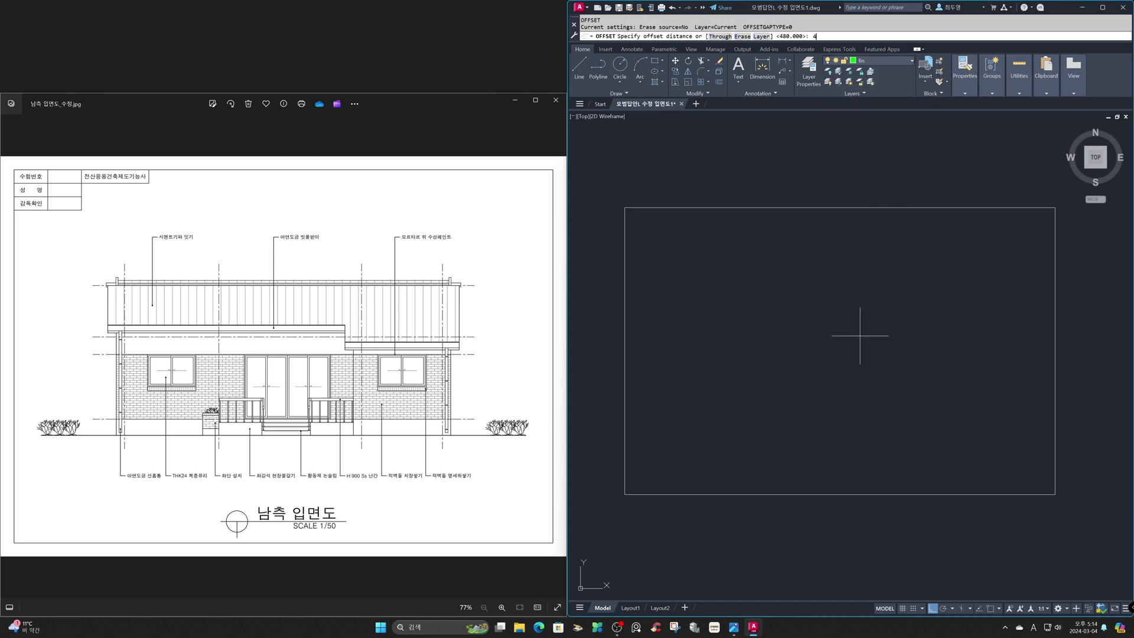
{"action": "type", "text": "40"}
{"action": "key", "text": "Return"}
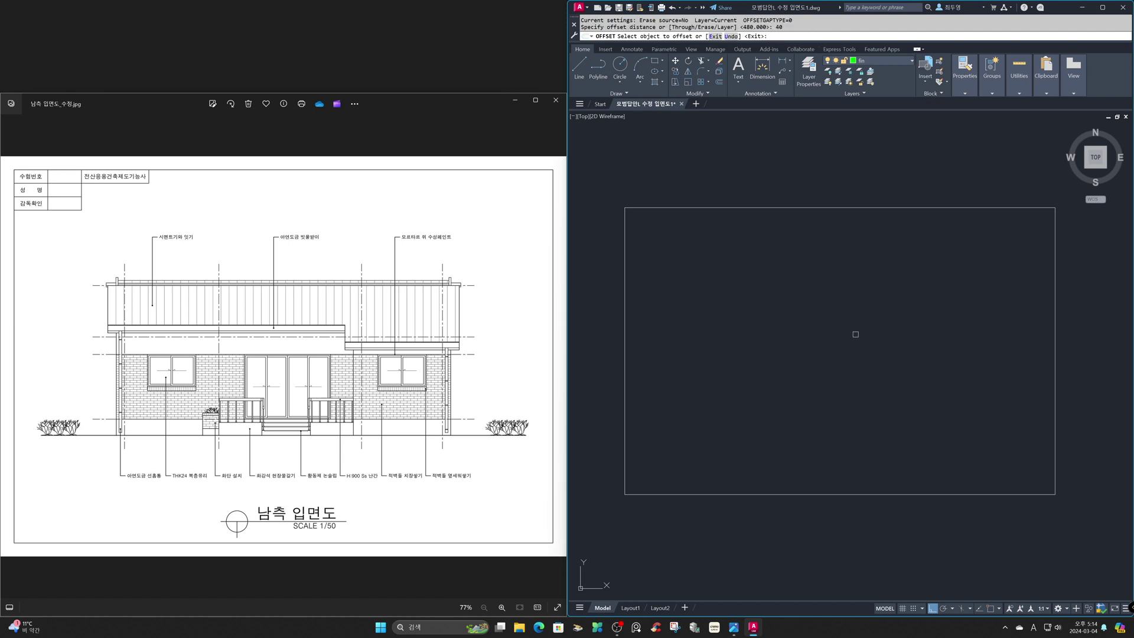
{"action": "left_click", "coordinate": [839, 208]}
{"action": "left_click", "coordinate": [845, 252]}
{"action": "key", "text": "Return"}
Offset the inner green window rectangle 60 inward and turn object snap back on
{"action": "key", "text": "Return"}
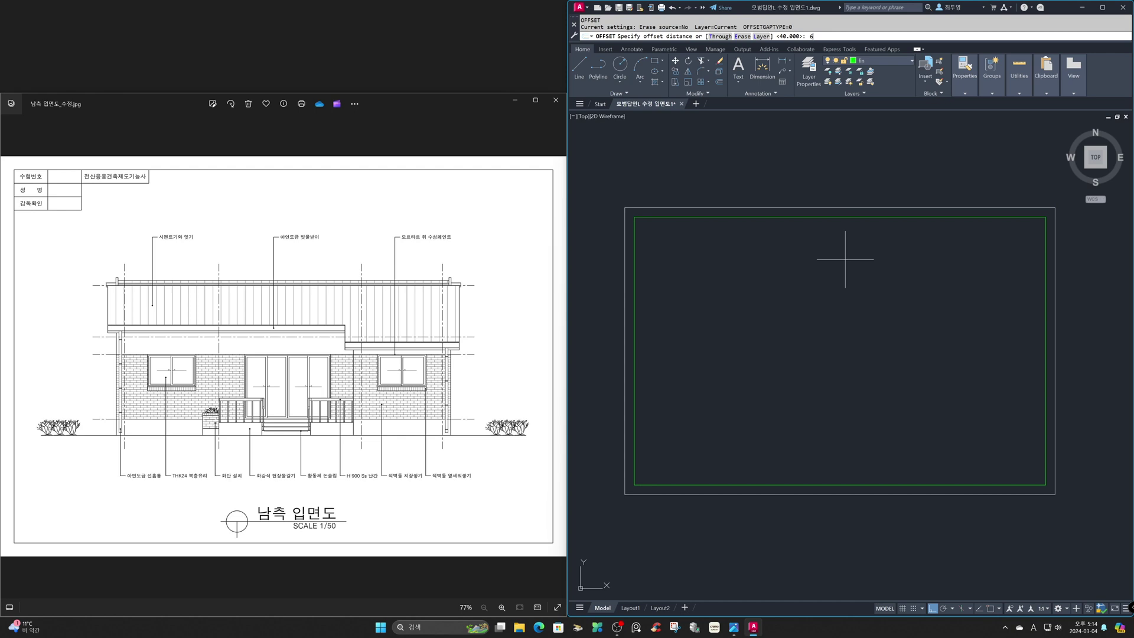
{"action": "type", "text": "60"}
{"action": "key", "text": "Return"}
{"action": "left_click", "coordinate": [846, 216]}
{"action": "left_click", "coordinate": [851, 253]}
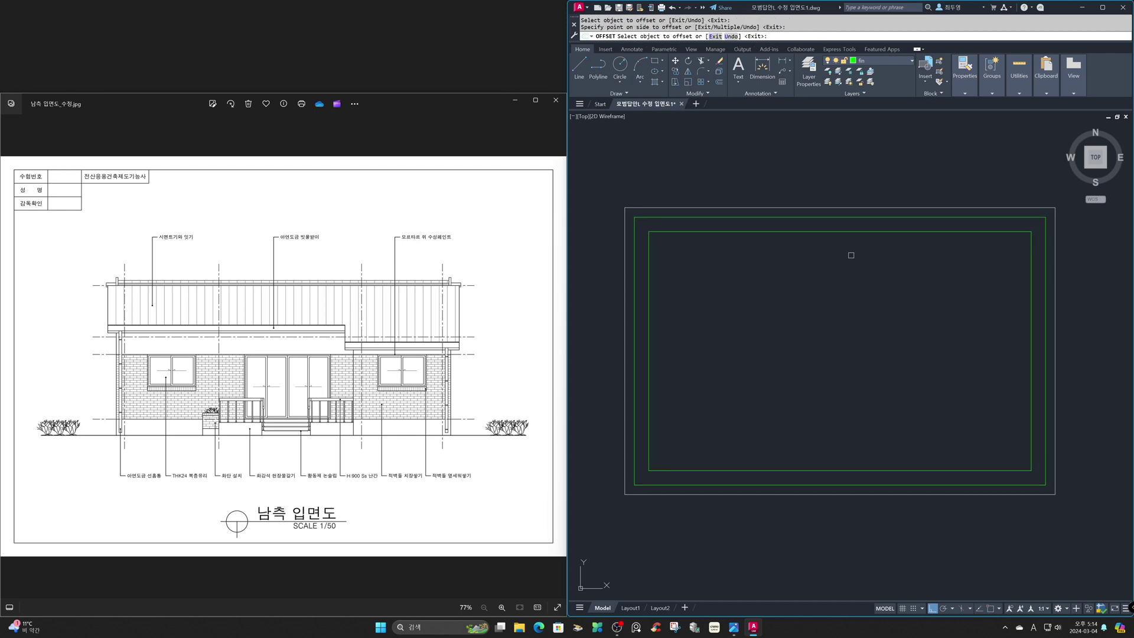
{"action": "key", "text": "Return"}
{"action": "key", "text": "F3"}
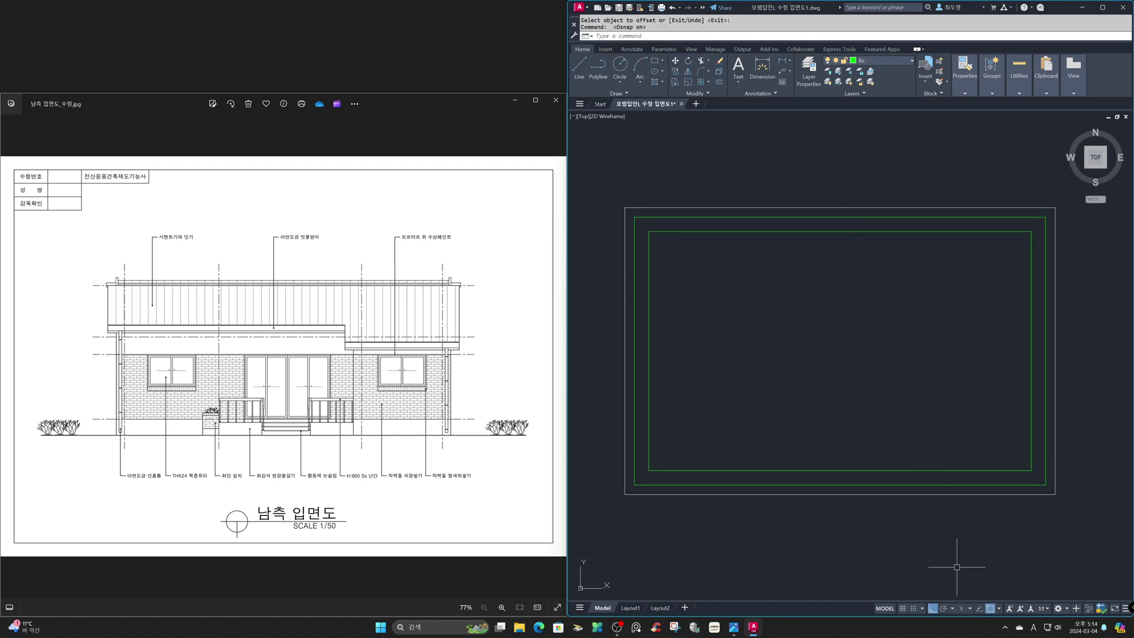
Enable midpoint snap and draw a vertical line between the top and bottom midpoints of the outer green rectangle
{"action": "right_click", "coordinate": [989, 613]}
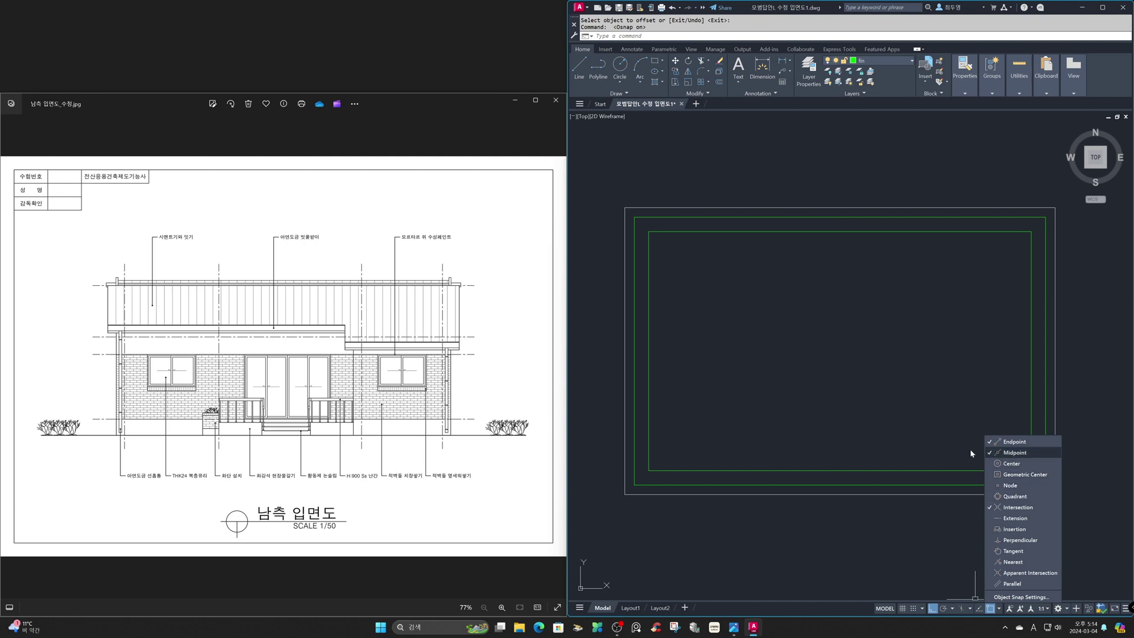
{"action": "type", "text": "l"}
{"action": "key", "text": "Return"}
{"action": "left_click", "coordinate": [840, 485]}
{"action": "left_click", "coordinate": [869, 218]}
{"action": "key", "text": "Return"}
Turn object snap off and offset the window's vertical centre line 30 to each side
{"action": "key", "text": "F3"}
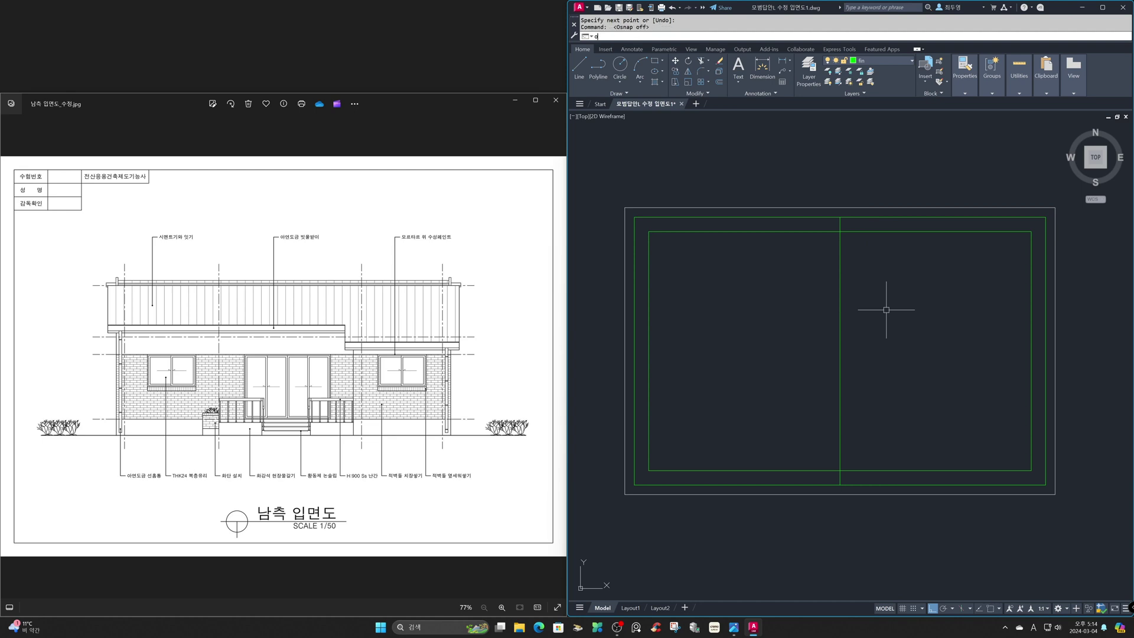
{"action": "type", "text": "o"}
{"action": "key", "text": "Return"}
{"action": "type", "text": "30"}
{"action": "key", "text": "Return"}
{"action": "left_click", "coordinate": [839, 303]}
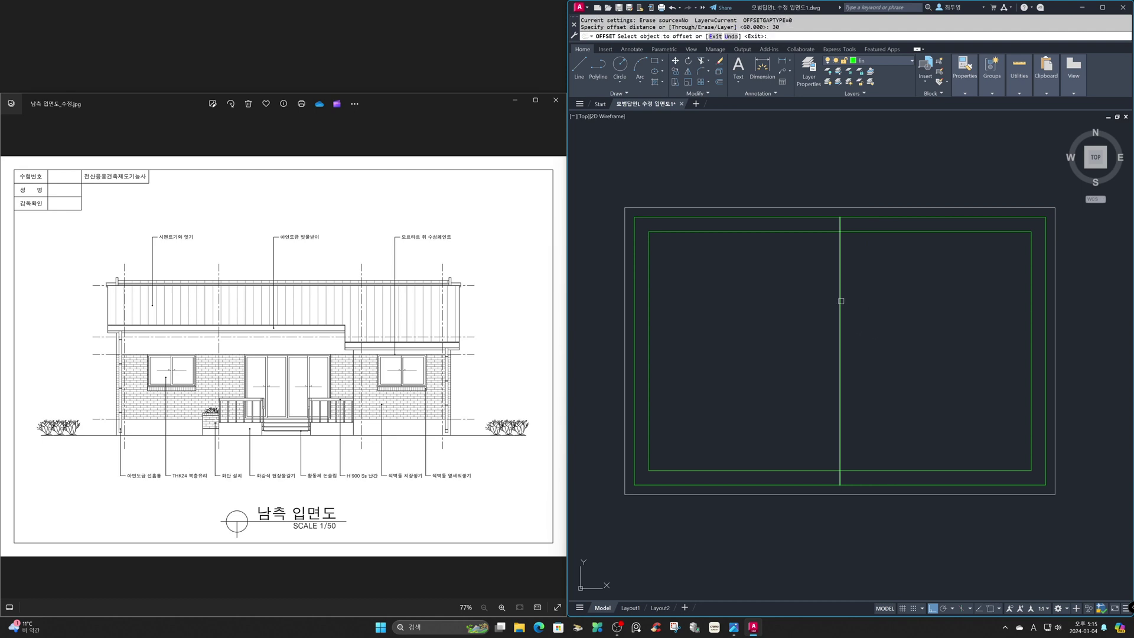
{"action": "left_click", "coordinate": [877, 305]}
{"action": "left_click", "coordinate": [843, 304]}
{"action": "left_click", "coordinate": [812, 307]}
{"action": "key", "text": "Return"}
Erase the original vertical centre line between the two offset lines
{"action": "type", "text": "e"}
{"action": "key", "text": "Return"}
{"action": "left_click", "coordinate": [838, 303]}
{"action": "key", "text": "Return"}
Trim the right mullion line at the inner green rectangle and remove that rectangle's edges between the two mullion lines
{"action": "type", "text": "tr"}
{"action": "key", "text": "Return"}
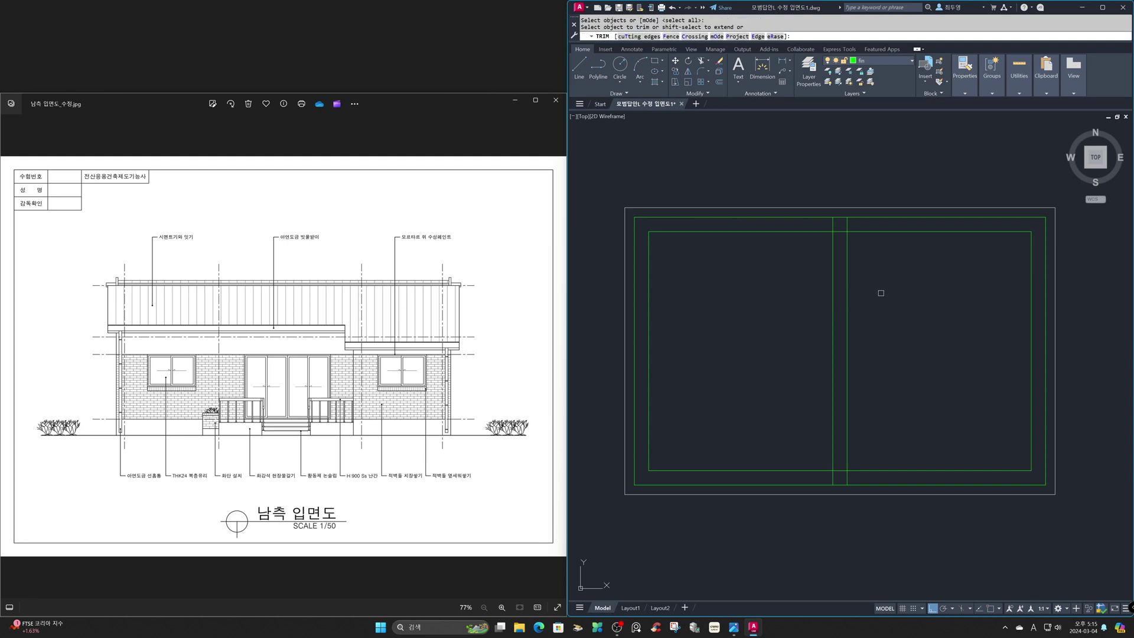
{"action": "left_click", "coordinate": [848, 224]}
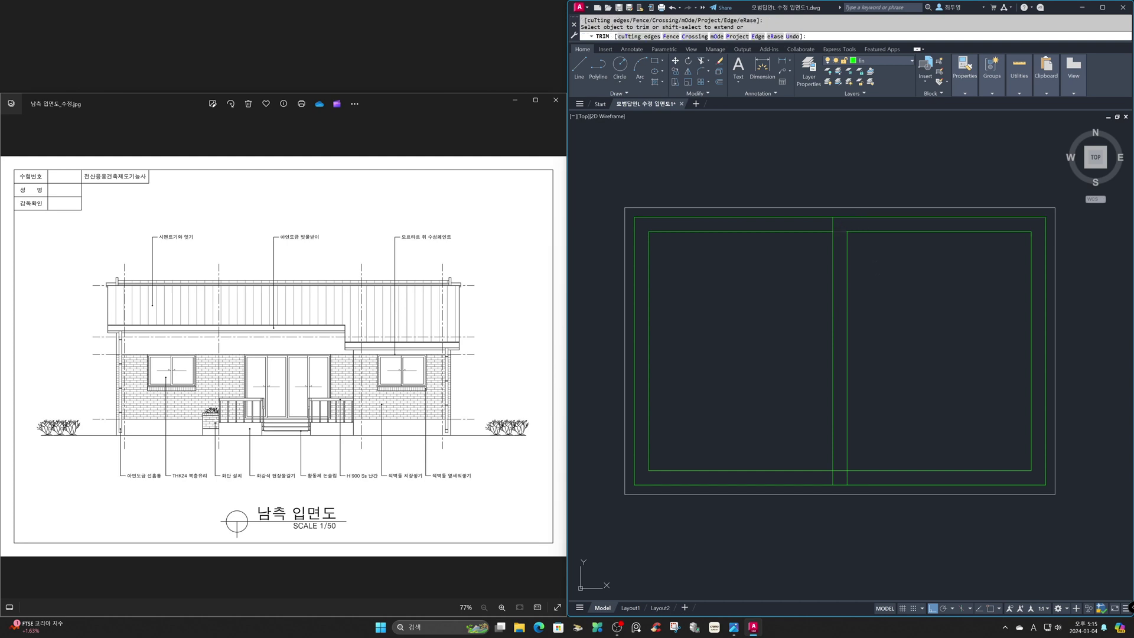
{"action": "key", "text": "Return"}
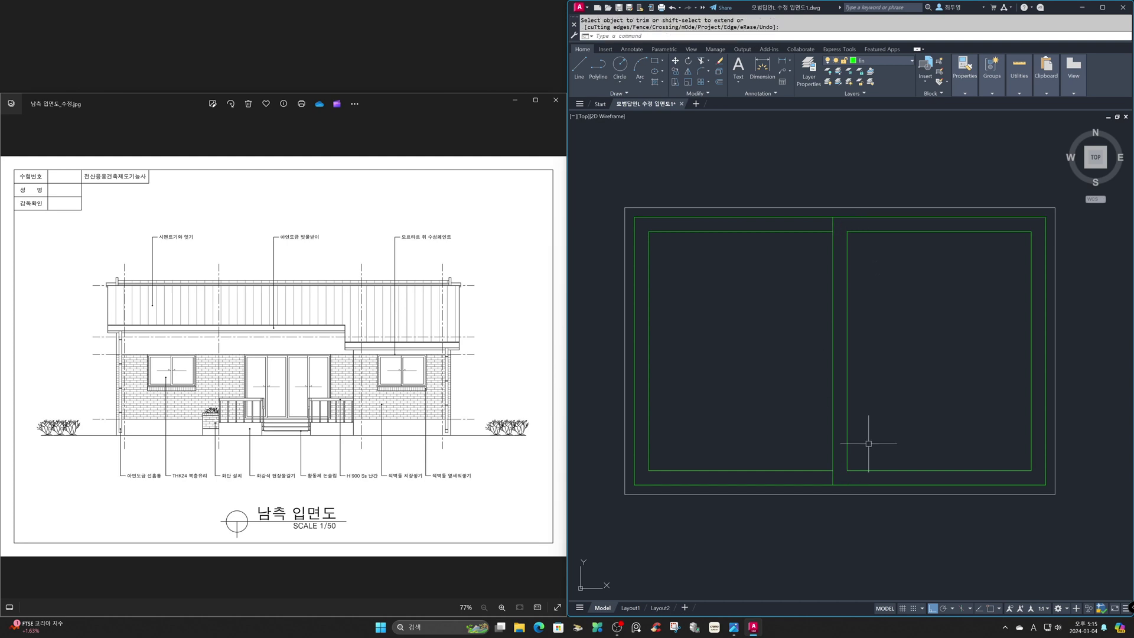
Copy the whole window freehand to the empty area up and to the right, with ortho off
{"action": "type", "text": "z"}
{"action": "key", "text": "Return"}
{"action": "type", "text": "p"}
{"action": "key", "text": "Return"}
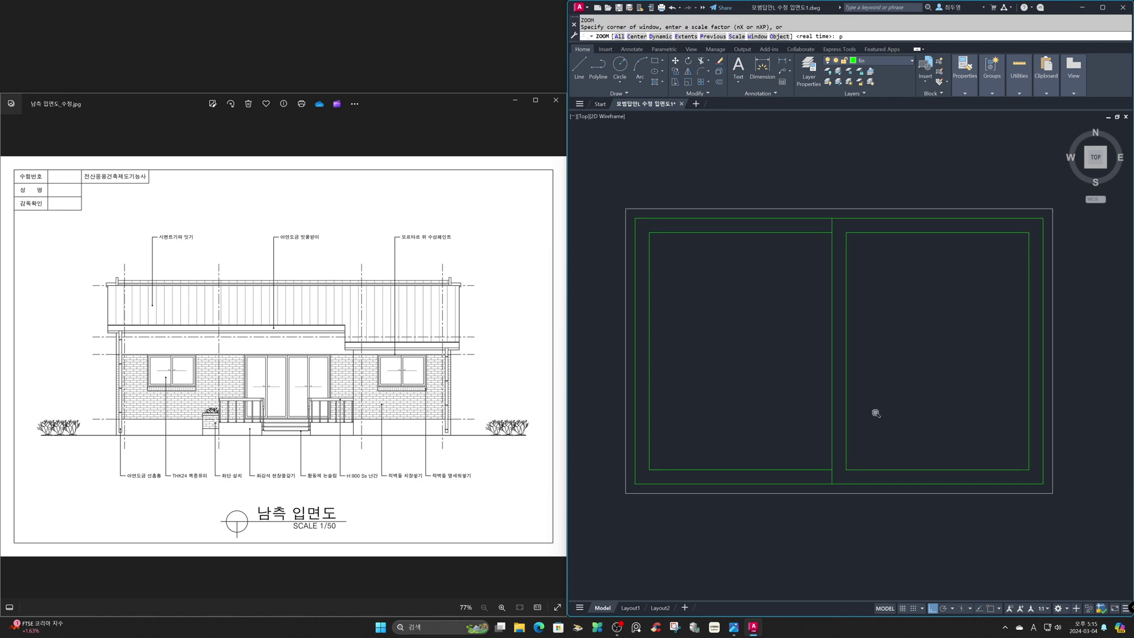
{"action": "type", "text": "ct o"}
{"action": "key", "text": "Return"}
{"action": "left_click", "coordinate": [858, 421]}
{"action": "left_click", "coordinate": [647, 285]}
{"action": "key", "text": "Return"}
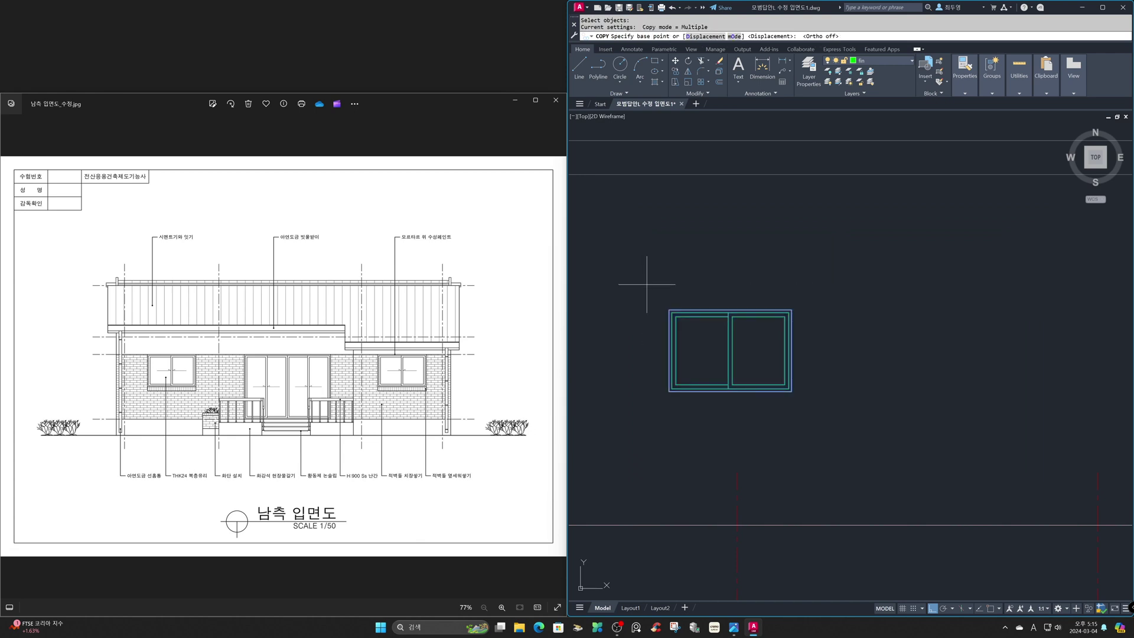
{"action": "key", "text": "F8"}
{"action": "left_click", "coordinate": [747, 360]}
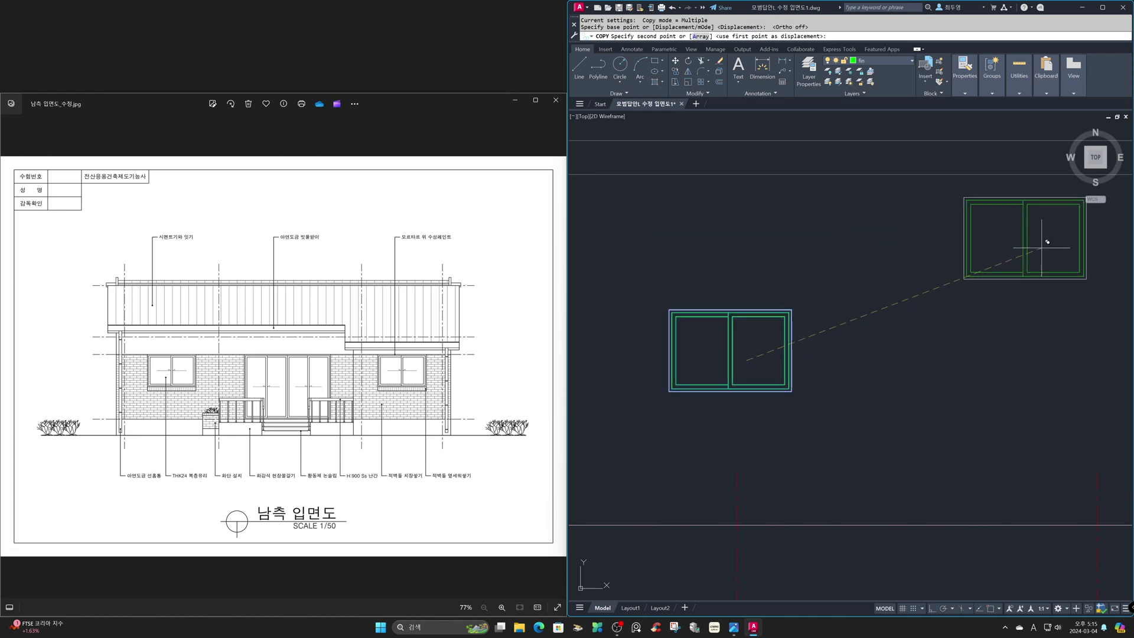
{"action": "left_click", "coordinate": [1042, 248]}
{"action": "key", "text": "Return"}
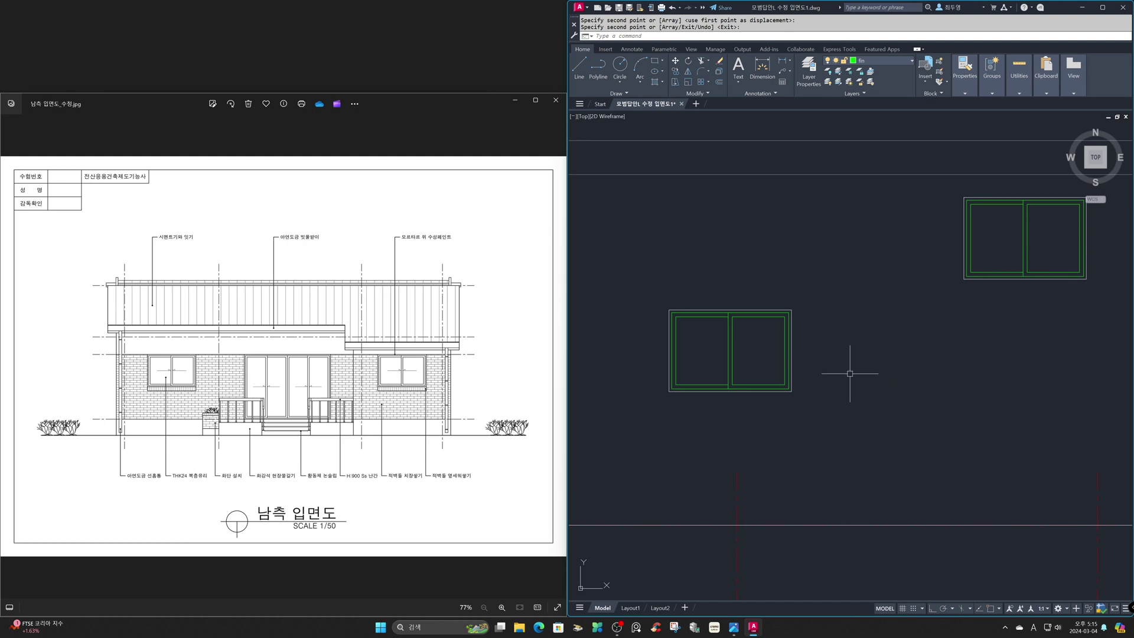
Explode the three frame outlines of the original window into separate lines
{"action": "type", "text": "z"}
{"action": "key", "text": "Return"}
{"action": "left_click", "coordinate": [639, 282]}
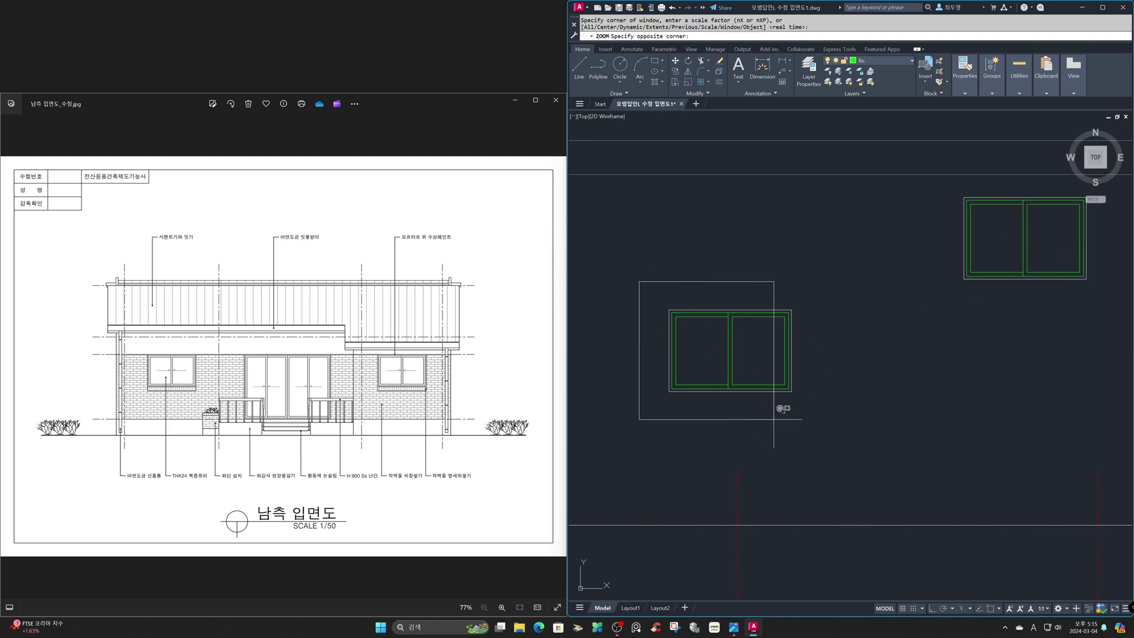
{"action": "left_click", "coordinate": [831, 444]}
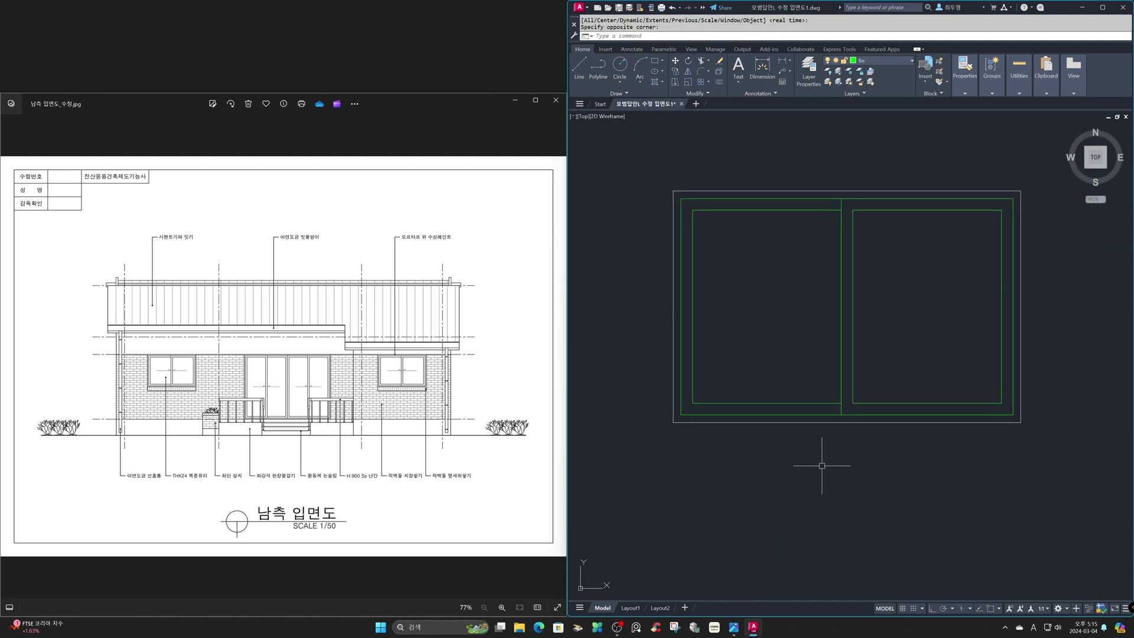
{"action": "type", "text": "s"}
{"action": "key", "text": "Return"}
{"action": "left_click", "coordinate": [820, 466]}
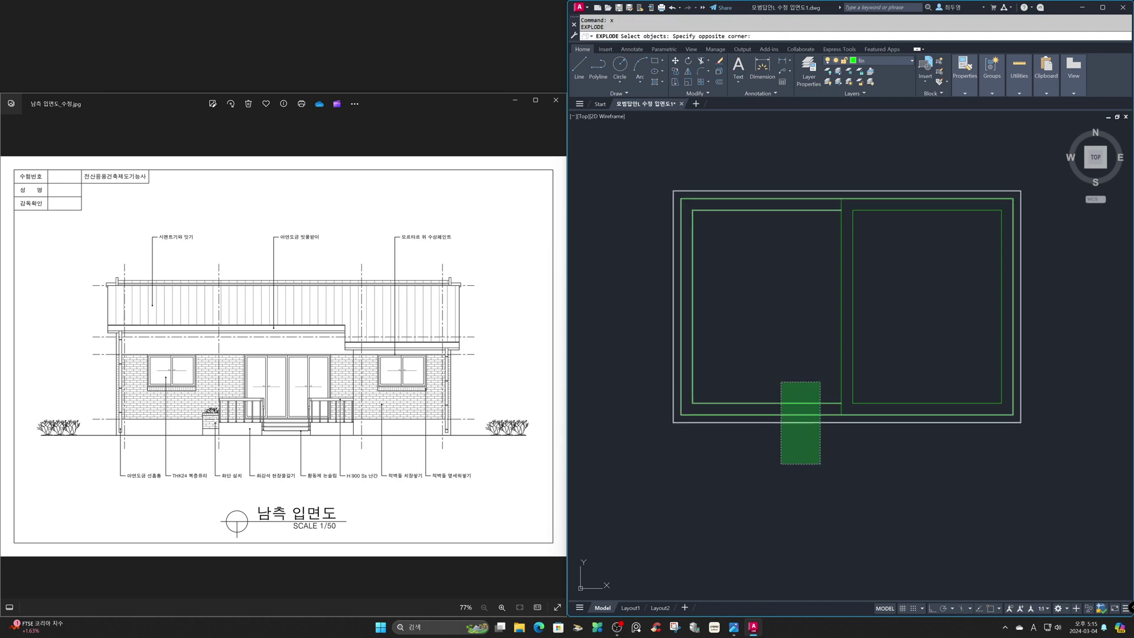
{"action": "left_click", "coordinate": [780, 382]}
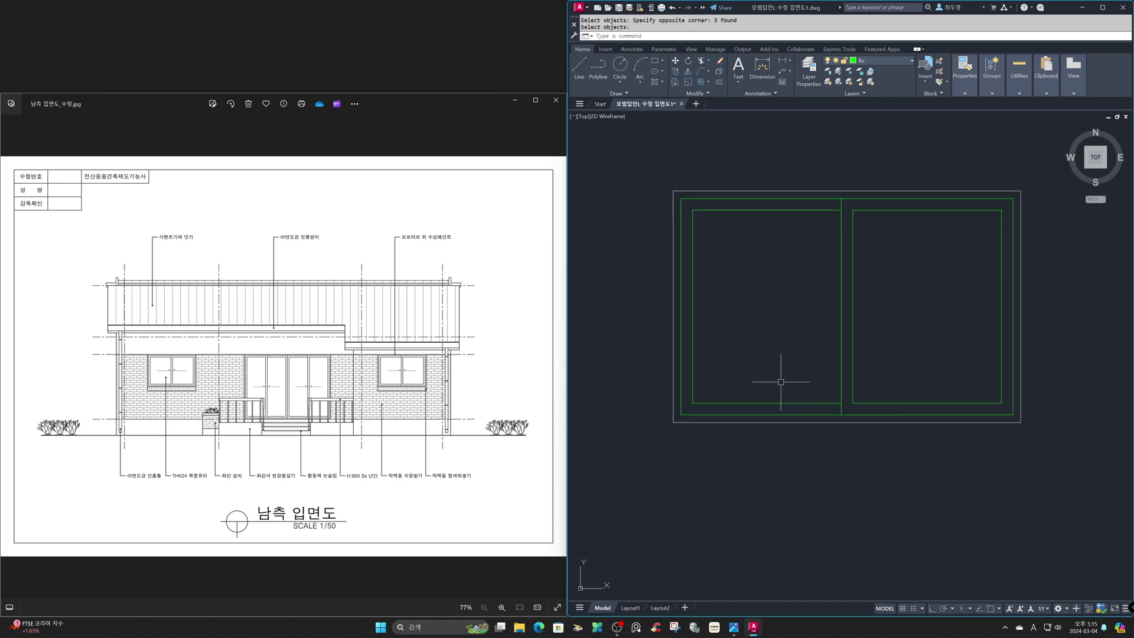
Make the ele layer current and offset the window's outer bottom edge 150 downward for the sill
{"action": "left_click", "coordinate": [885, 61]}
{"action": "left_click", "coordinate": [877, 104]}
{"action": "type", "text": "o"}
{"action": "key", "text": "Return"}
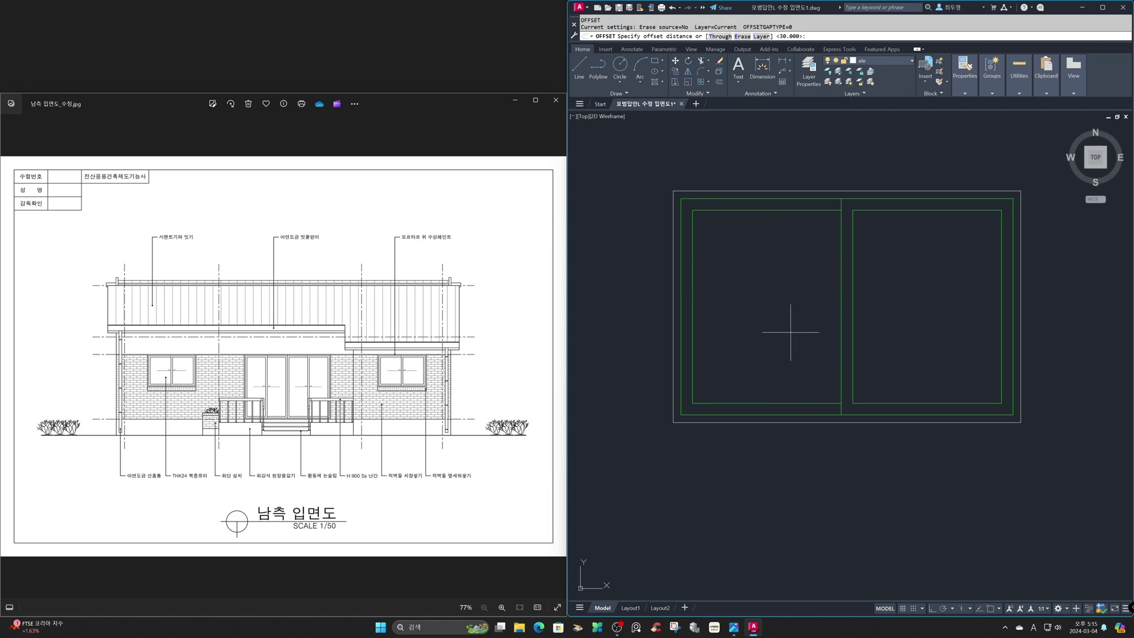
{"action": "type", "text": "150"}
{"action": "key", "text": "Return"}
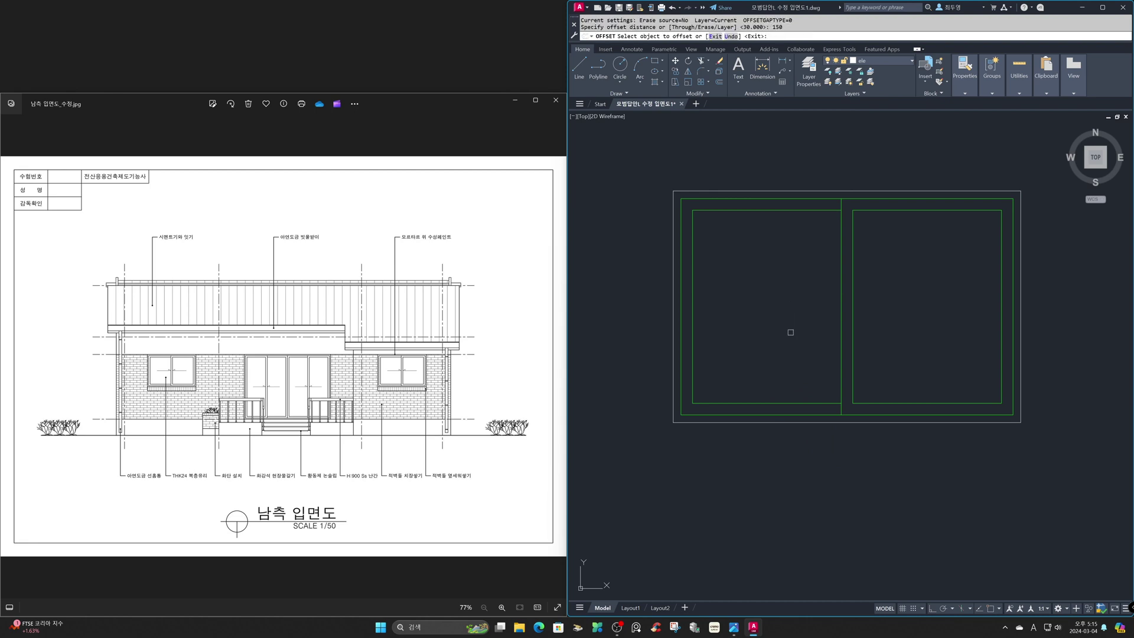
{"action": "left_click", "coordinate": [777, 418]}
{"action": "left_click", "coordinate": [781, 460]}
{"action": "key", "text": "Return"}
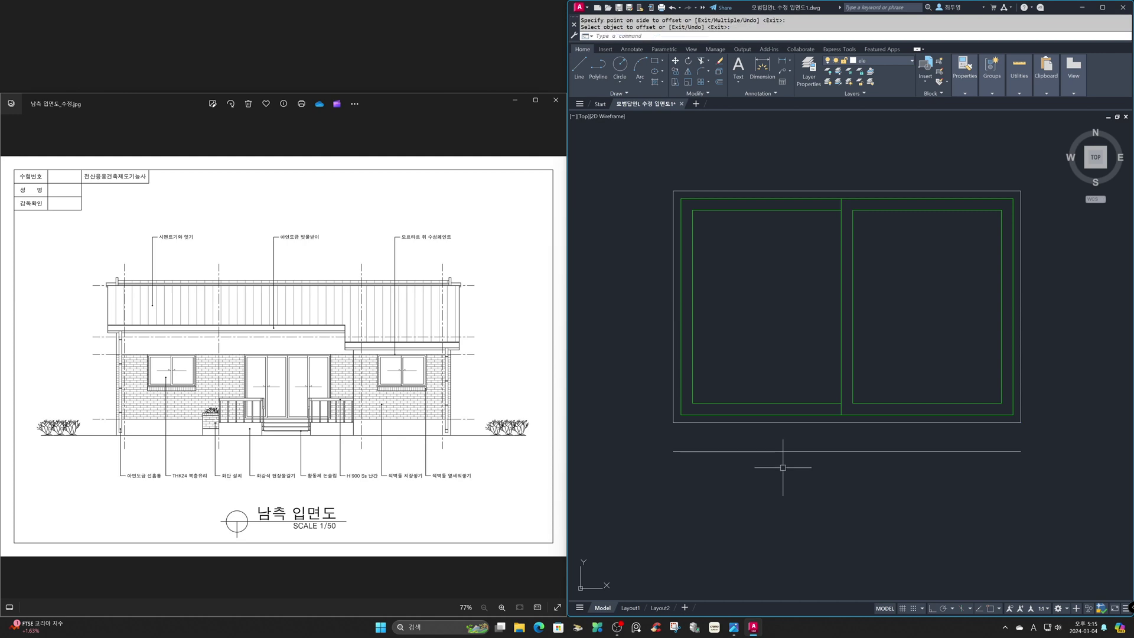
Extend both outer side edges of the window down to the sill line and turn ortho on
{"action": "type", "text": "ex"}
{"action": "key", "text": "Return"}
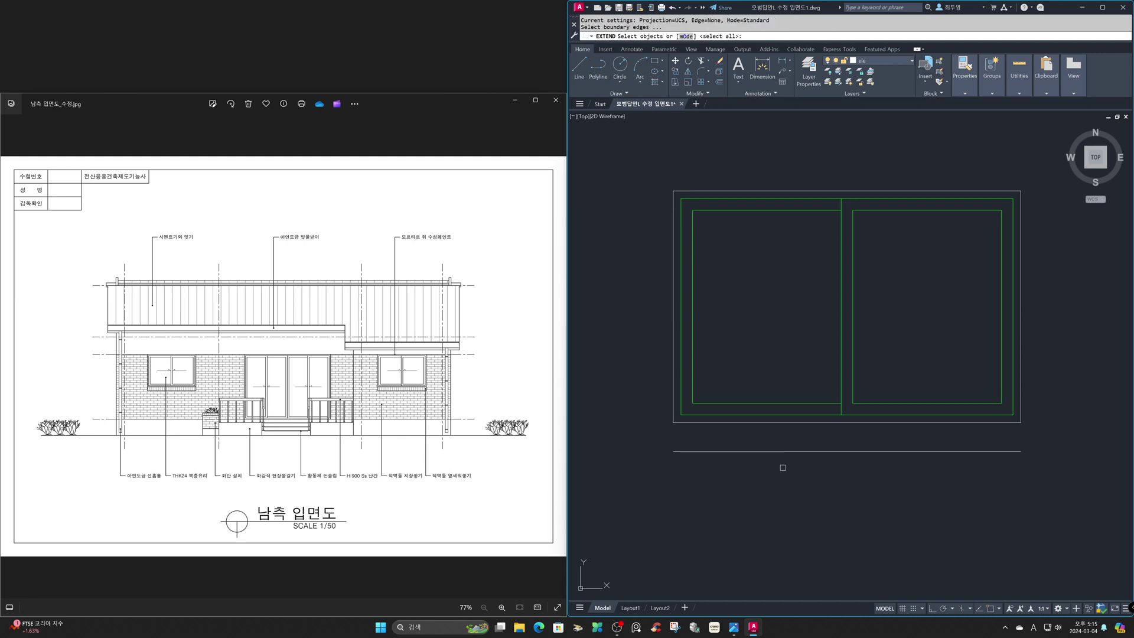
{"action": "key", "text": "Return"}
{"action": "left_click", "coordinate": [674, 413]}
{"action": "left_click", "coordinate": [861, 451]}
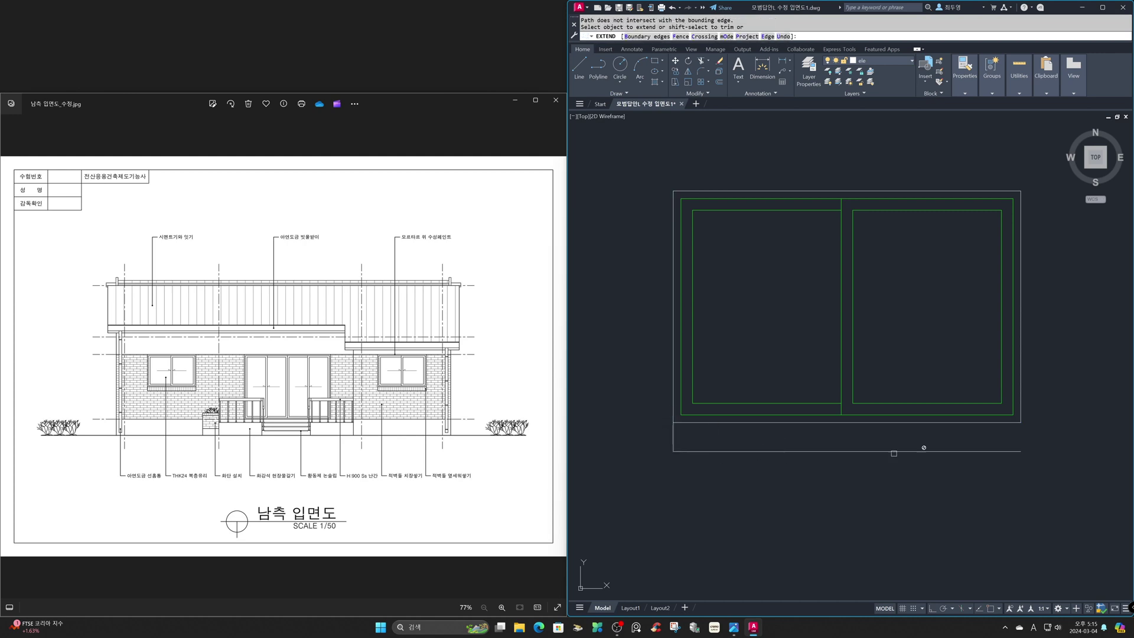
{"action": "left_click", "coordinate": [1021, 414]}
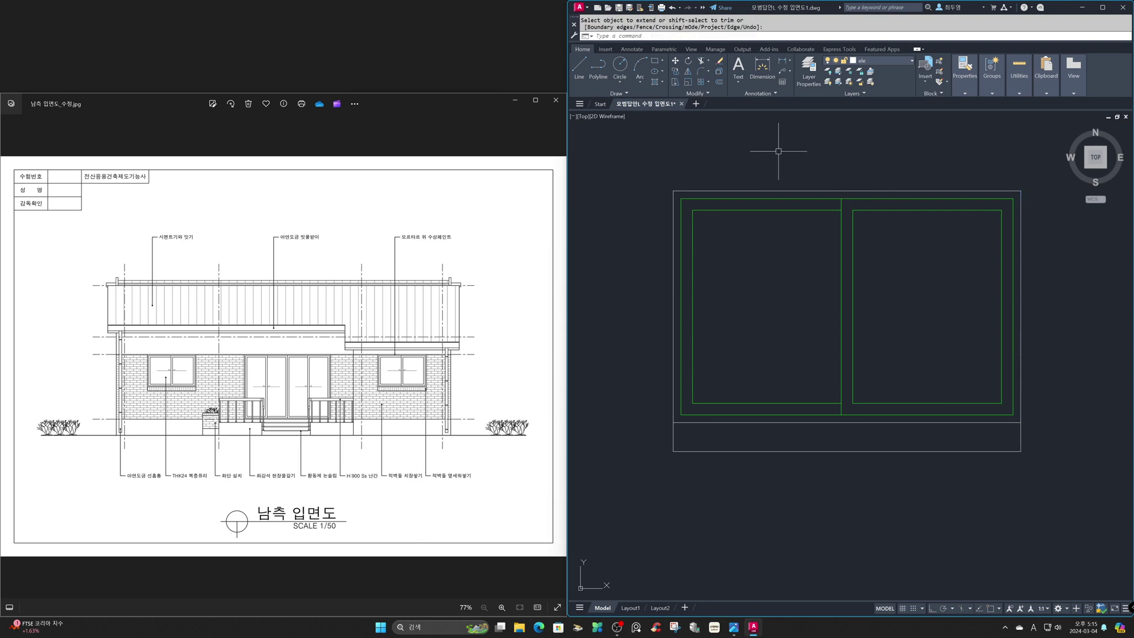
{"action": "key", "text": "Return"}
{"action": "key", "text": "F8"}
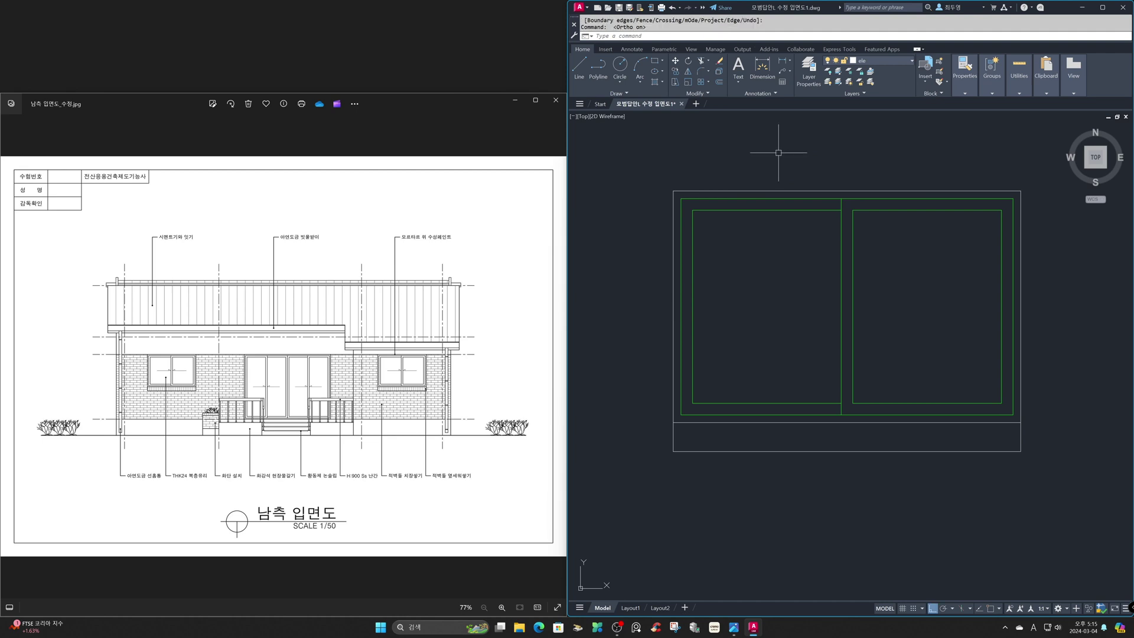
{"action": "key", "text": "Return"}
{"action": "key", "text": "Return"}
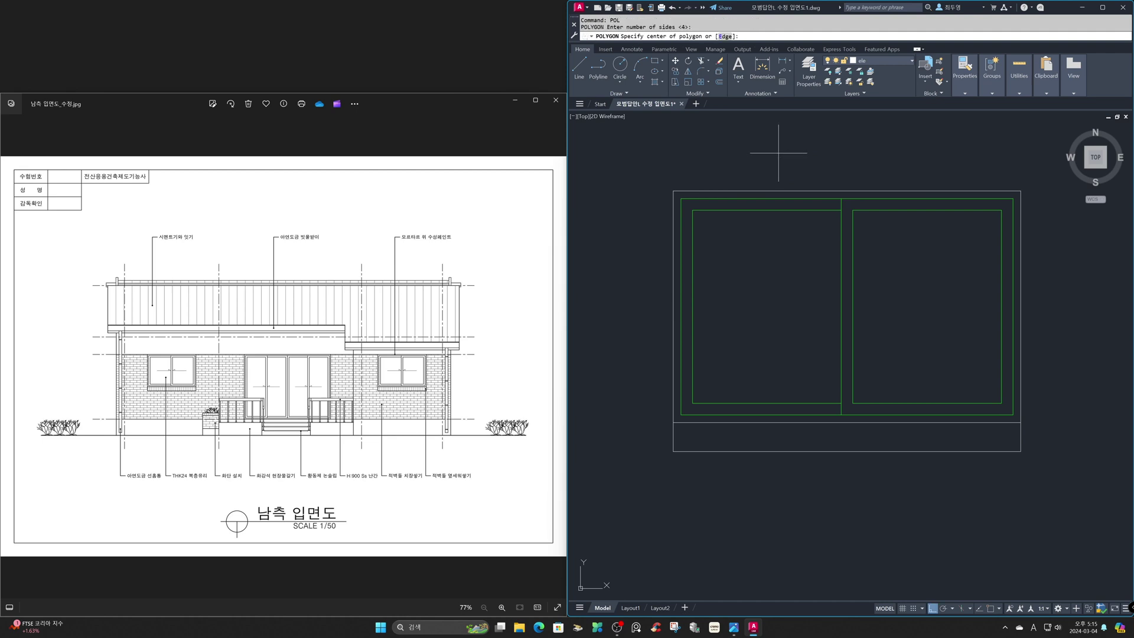
{"action": "key", "text": "Escape"}
Draw a three-sided polygon by edge above the window, with a vertical edge 100 long and its tip pointing right
{"action": "key", "text": "Return"}
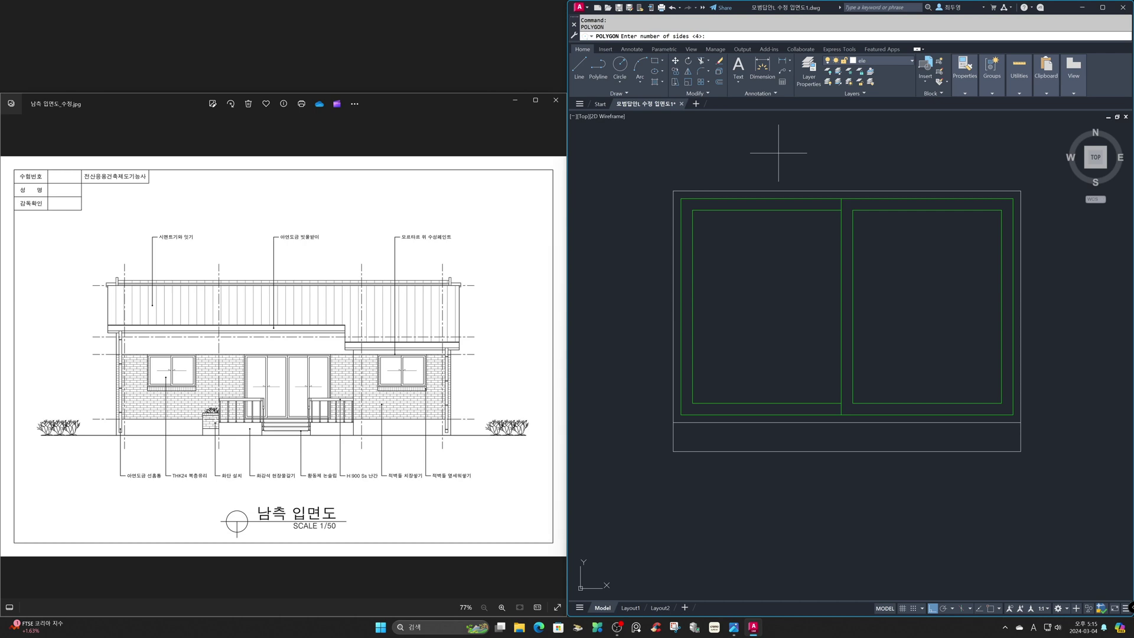
{"action": "type", "text": "3"}
{"action": "key", "text": "Return"}
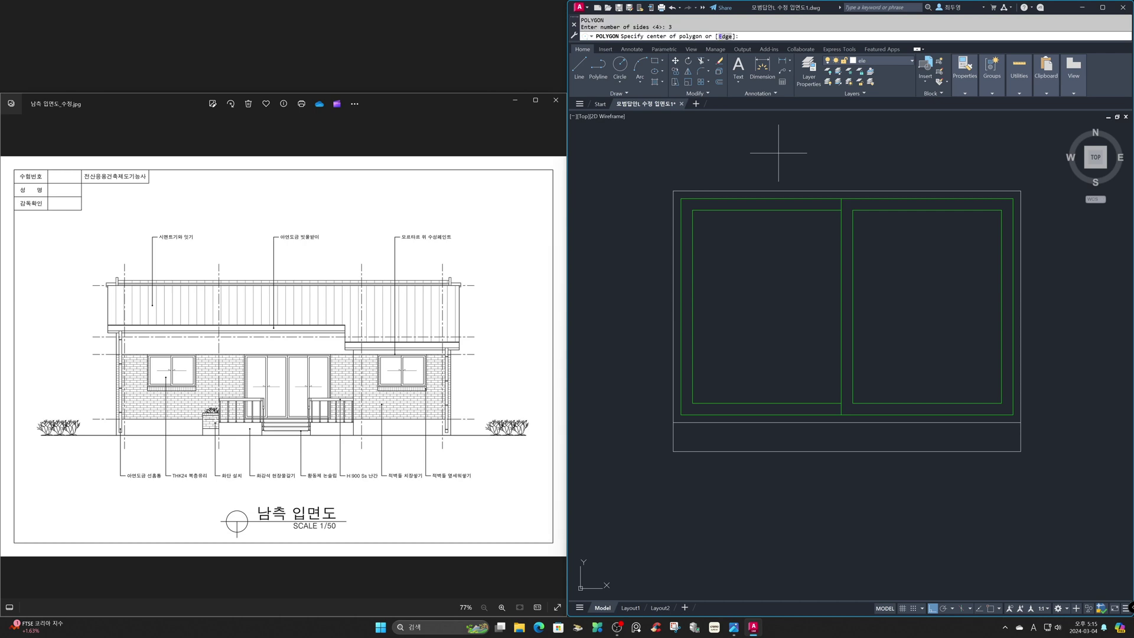
{"action": "type", "text": "e"}
{"action": "key", "text": "Return"}
{"action": "left_click", "coordinate": [830, 146]}
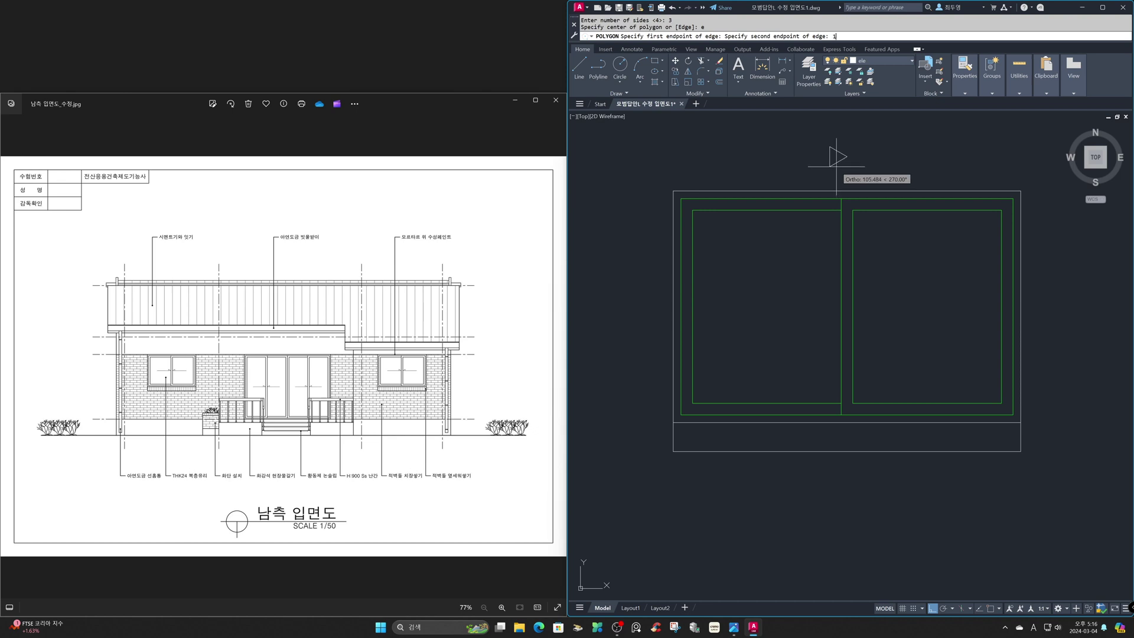
{"action": "type", "text": "100"}
{"action": "key", "text": "Return"}
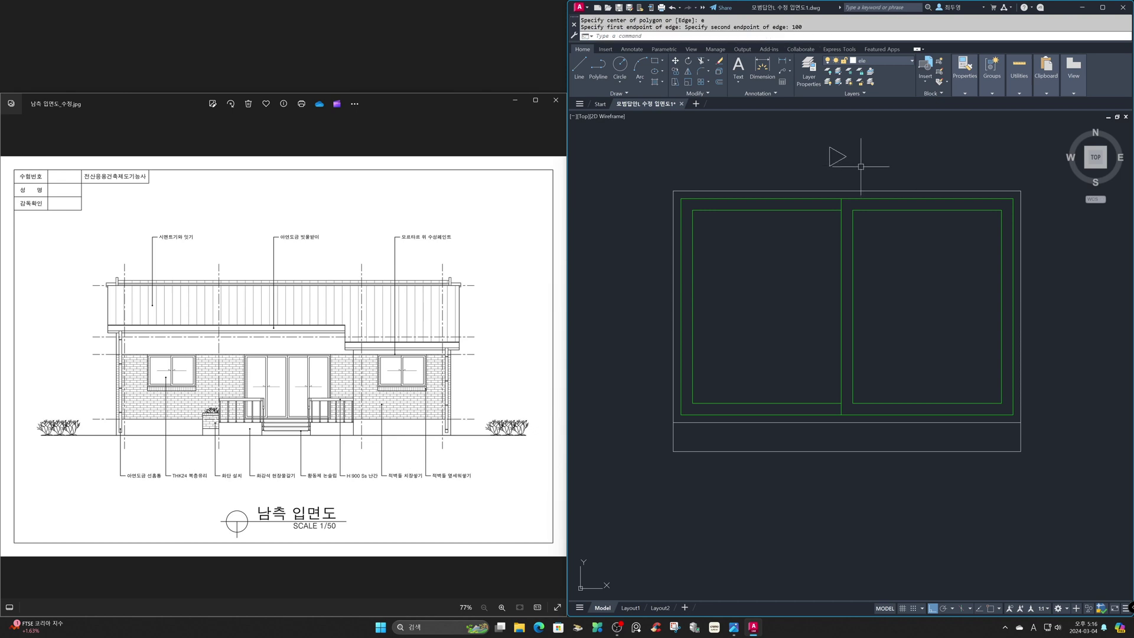
Turn object snap on and draw a horizontal line through the triangle's tip, running left as the arrow's shaft
{"action": "key", "text": "F3"}
{"action": "type", "text": "l"}
{"action": "key", "text": "Return"}
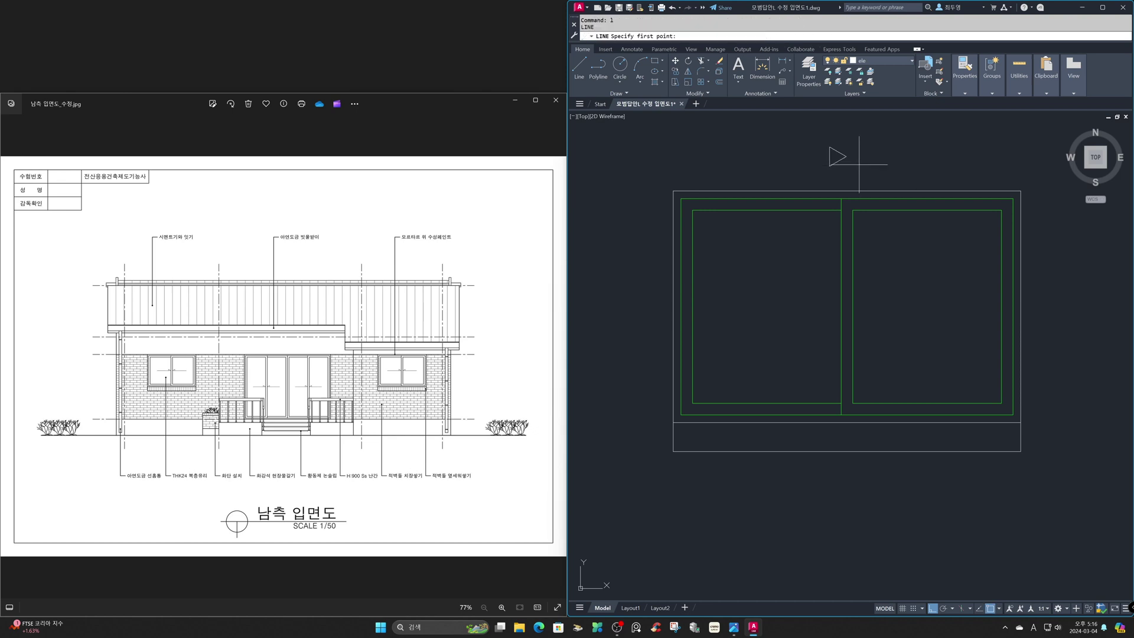
{"action": "left_click", "coordinate": [830, 157]}
{"action": "left_click", "coordinate": [725, 155]}
{"action": "key", "text": "Return"}
Trim away the lower half of the triangle below the shaft to leave a half arrowhead
{"action": "type", "text": "tr"}
{"action": "key", "text": "Return"}
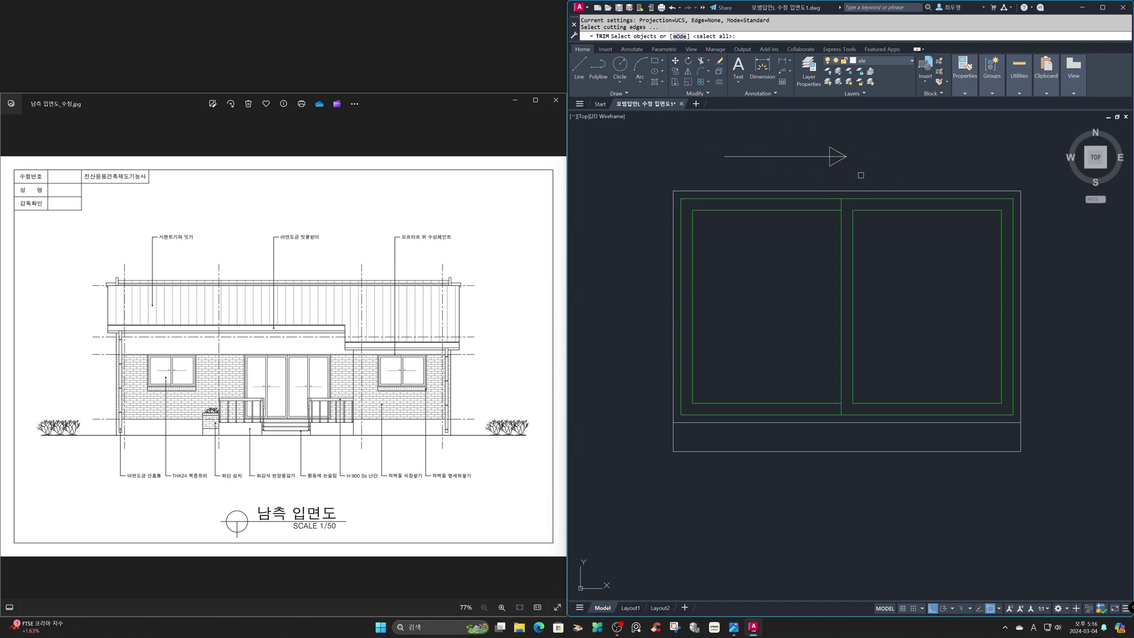
{"action": "left_click", "coordinate": [861, 175]}
{"action": "left_click", "coordinate": [825, 167]}
{"action": "key", "text": "Return"}
Assign the half arrowhead and its shaft to the hat layer
{"action": "left_click", "coordinate": [876, 168]}
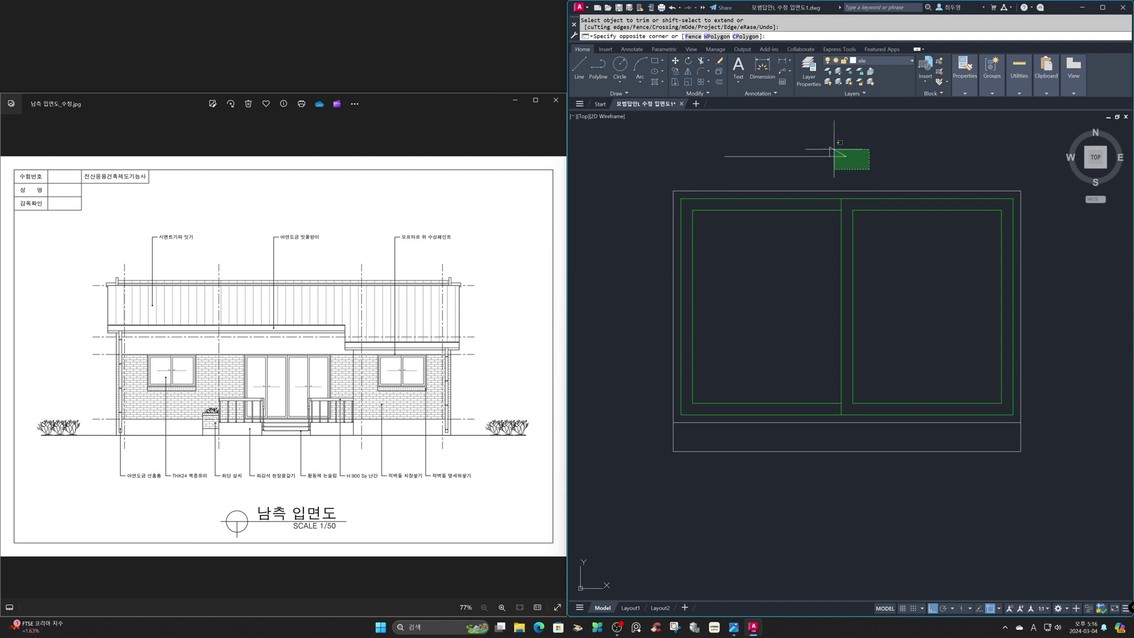
{"action": "left_click", "coordinate": [819, 129]}
{"action": "left_click", "coordinate": [895, 61]}
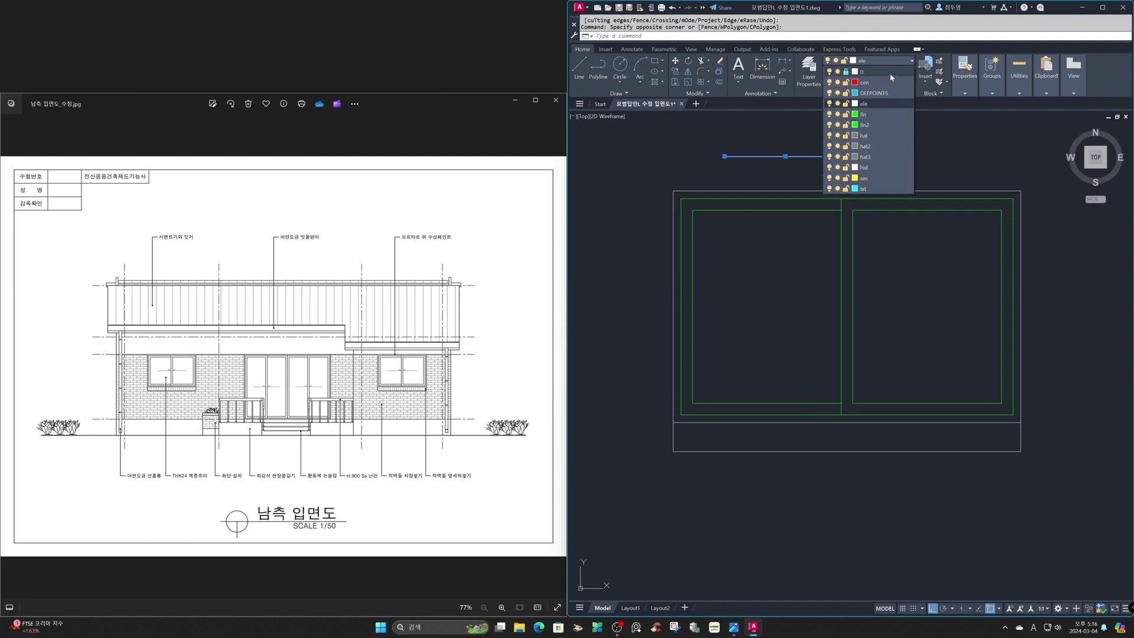
{"action": "left_click", "coordinate": [880, 128]}
{"action": "key", "text": "Escape"}
Turn ortho off and move the arrow by its tip to the midpoint of the window's left mullion line
{"action": "key", "text": "F8"}
{"action": "type", "text": "m"}
{"action": "key", "text": "Return"}
{"action": "left_click", "coordinate": [878, 143]}
{"action": "left_click", "coordinate": [816, 168]}
{"action": "key", "text": "Return"}
{"action": "left_click", "coordinate": [846, 157]}
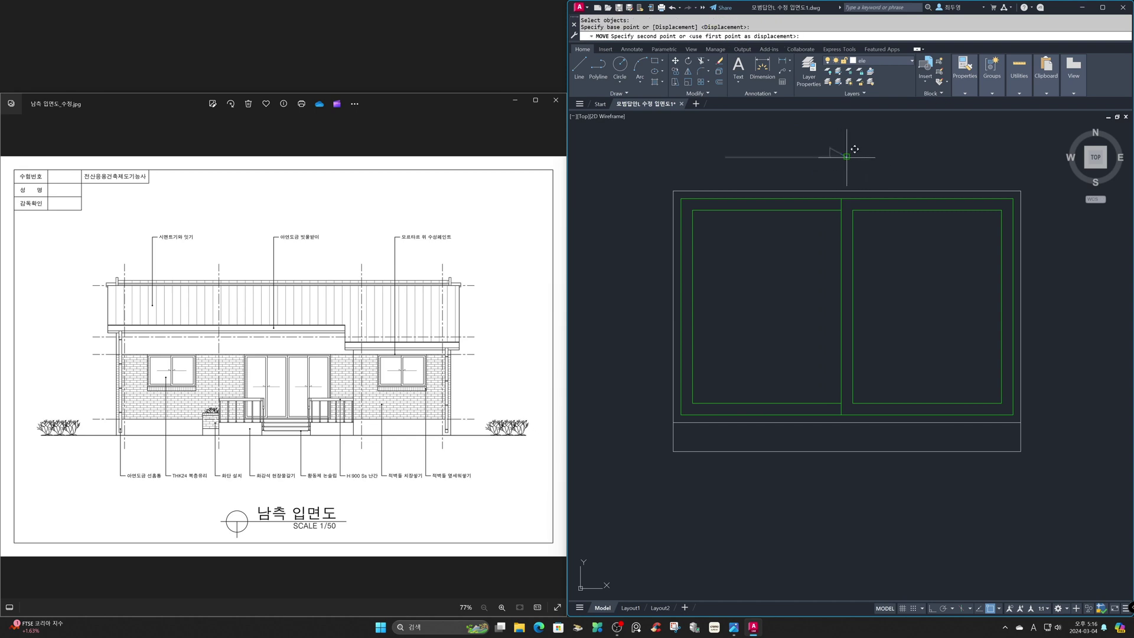
{"action": "left_click", "coordinate": [849, 299]}
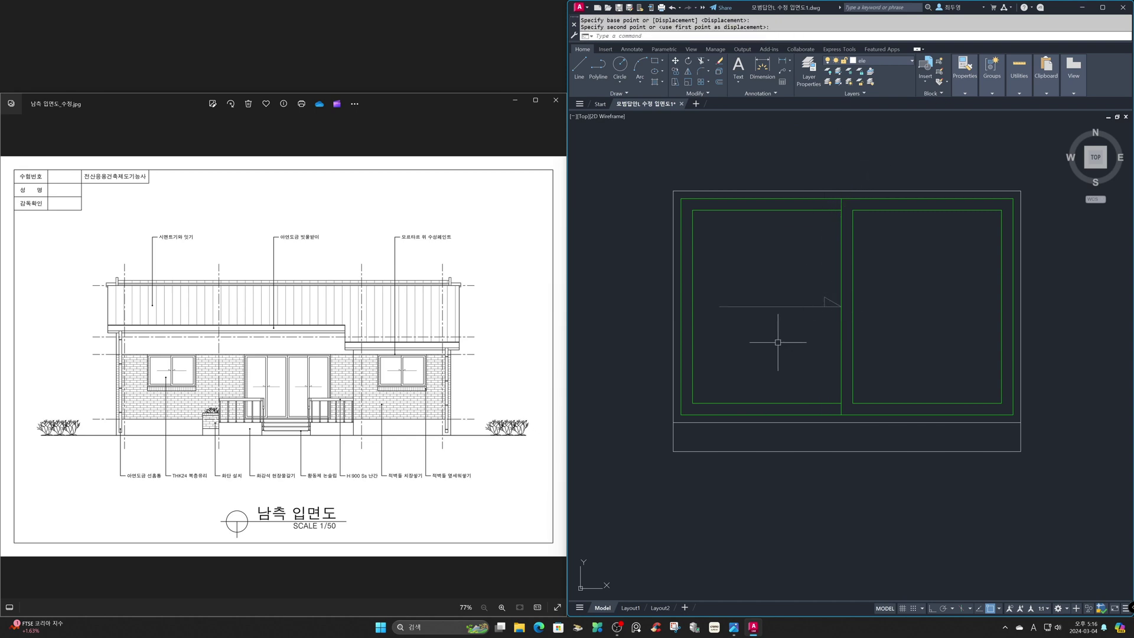
Shorten the arrow shaft from its left end with ortho on, keeping it horizontal, and turn object snap back on
{"action": "key", "text": "F8"}
{"action": "key", "text": "F3"}
{"action": "left_click", "coordinate": [735, 306]}
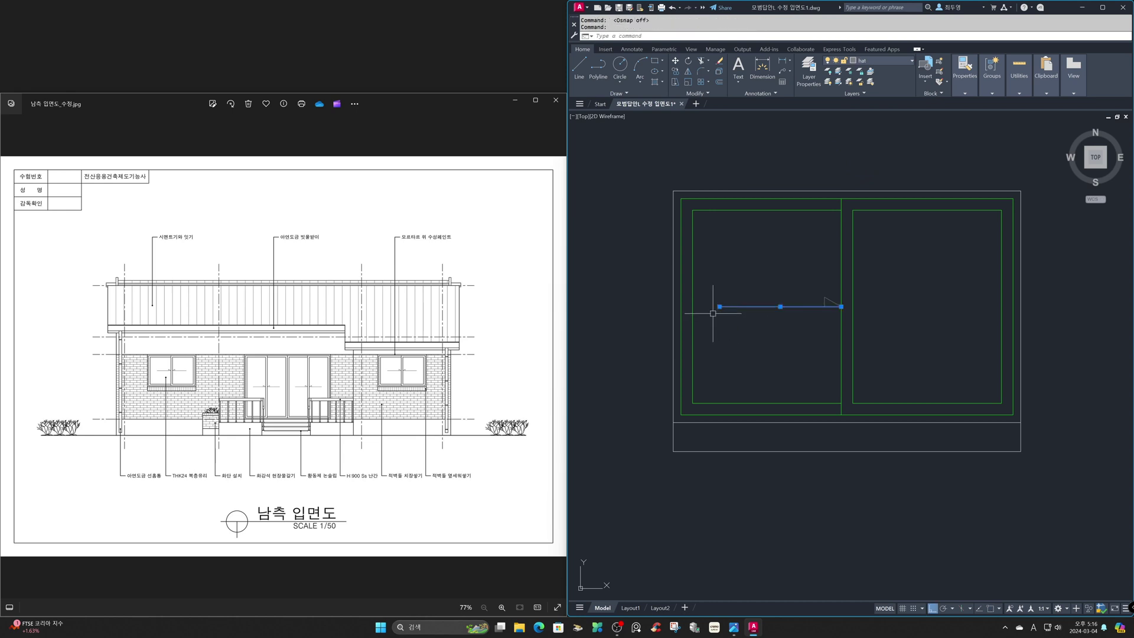
{"action": "left_click", "coordinate": [720, 306]}
{"action": "left_click", "coordinate": [744, 317]}
{"action": "key", "text": "Escape"}
{"action": "key", "text": "F3"}
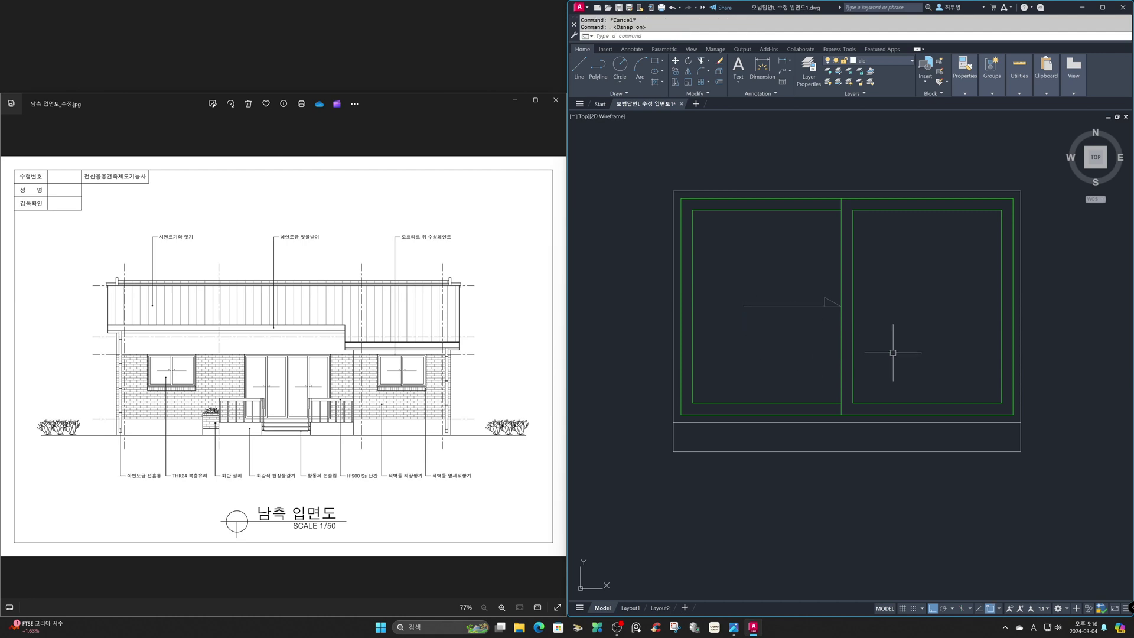
Mirror the opening arrow about the window's vertical centre into the right pane, keeping the original
{"action": "type", "text": "mi"}
{"action": "key", "text": "Return"}
{"action": "left_click", "coordinate": [830, 329]}
{"action": "left_click", "coordinate": [798, 279]}
{"action": "key", "text": "Return"}
{"action": "left_click", "coordinate": [841, 183]}
{"action": "left_click", "coordinate": [845, 164]}
{"action": "key", "text": "Return"}
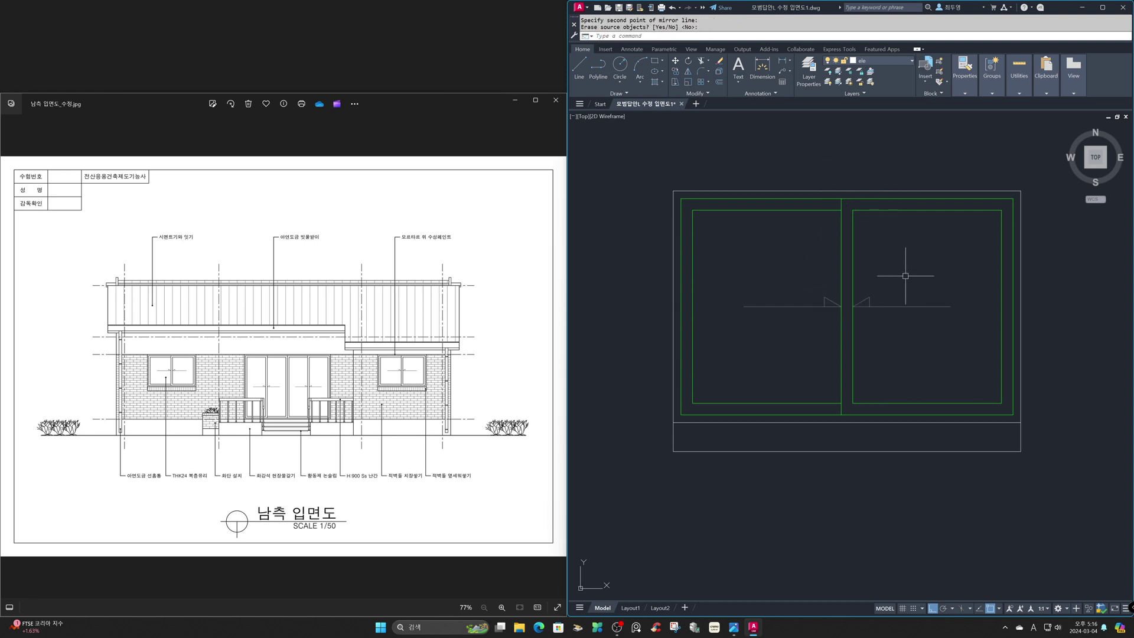
Stretch the left side of the plain window copy 80 mm inward, narrowing its outer, middle and inner frames
{"action": "type", "text": "z"}
{"action": "key", "text": "Return"}
{"action": "type", "text": "p"}
{"action": "key", "text": "Return"}
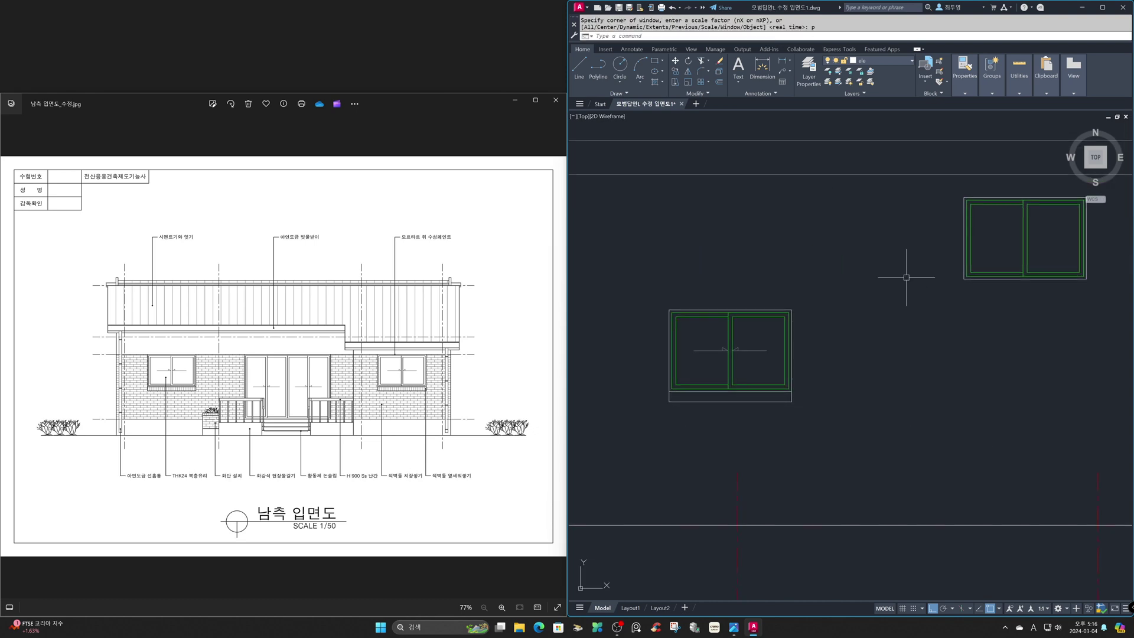
{"action": "type", "text": "z"}
{"action": "key", "text": "Return"}
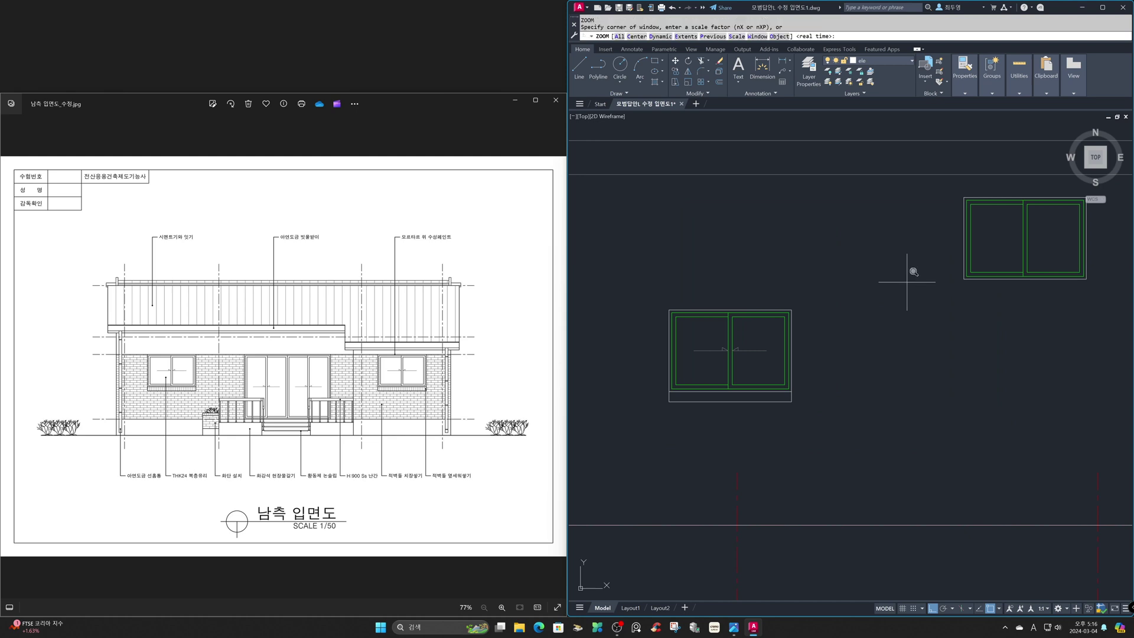
{"action": "left_click", "coordinate": [820, 127]}
{"action": "left_click", "coordinate": [1092, 413]}
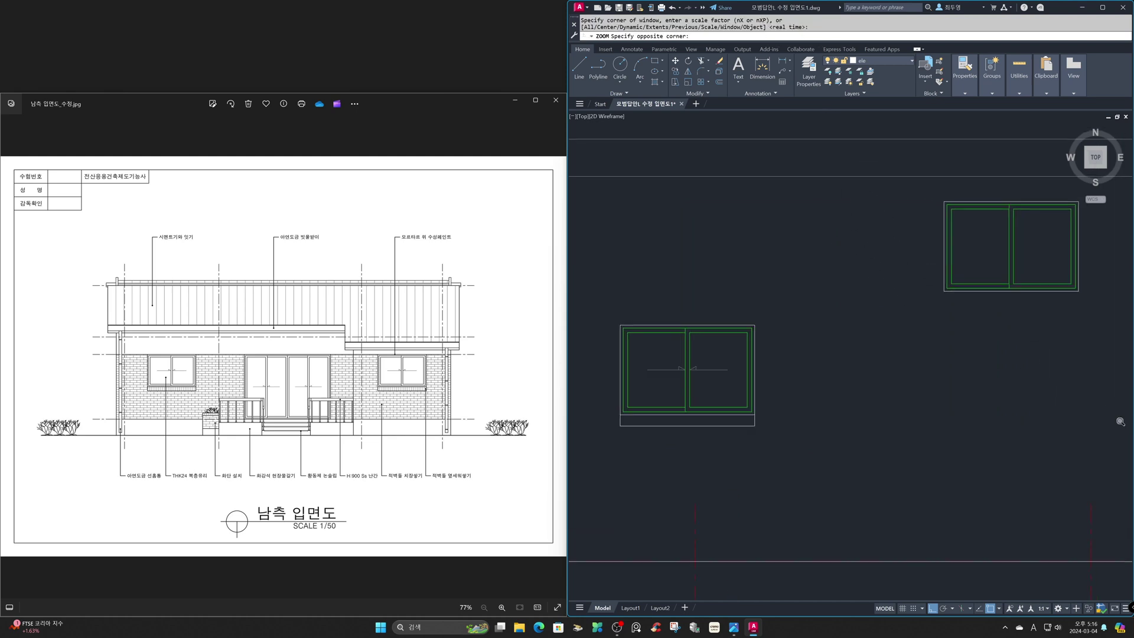
{"action": "type", "text": "s"}
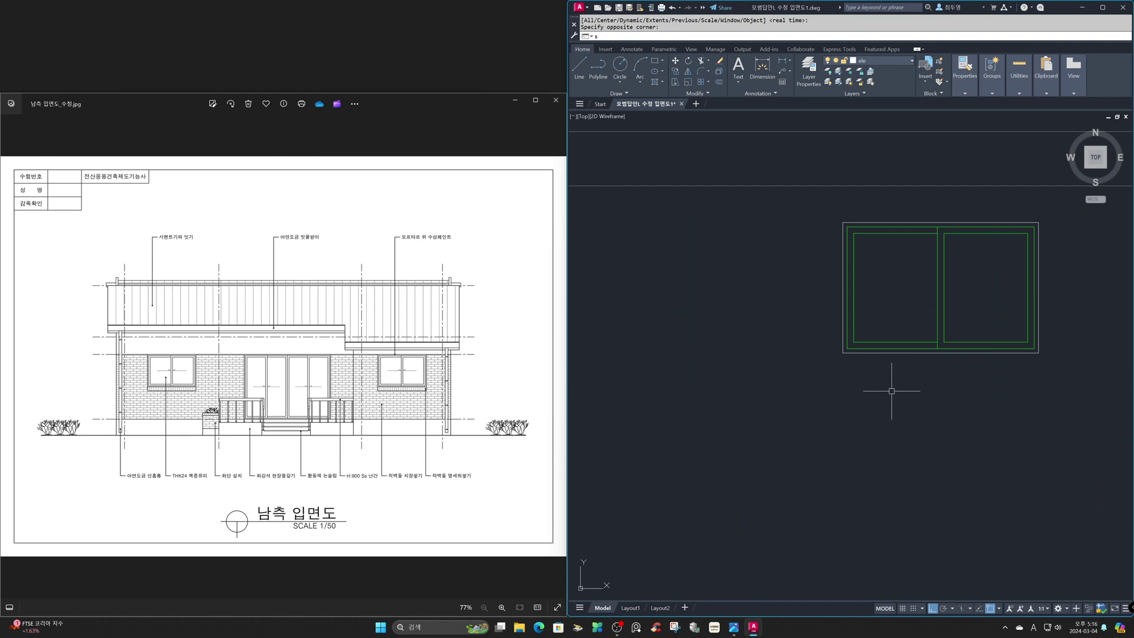
{"action": "key", "text": "Return"}
{"action": "left_click", "coordinate": [883, 388]}
{"action": "left_click", "coordinate": [796, 203]}
{"action": "key", "text": "Return"}
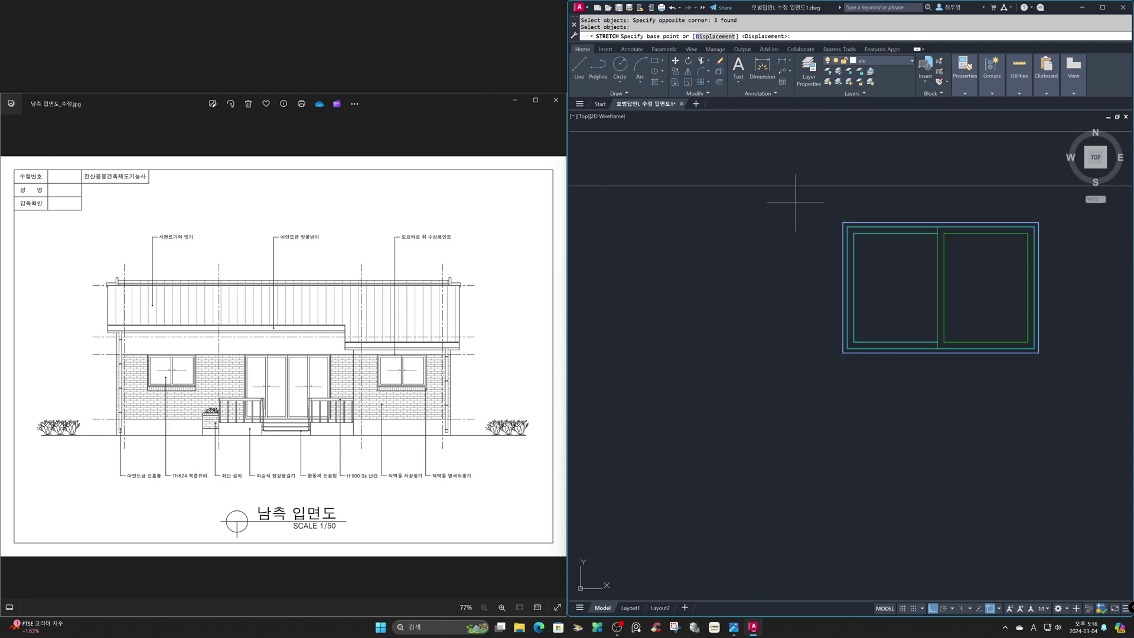
{"action": "left_click", "coordinate": [795, 202]}
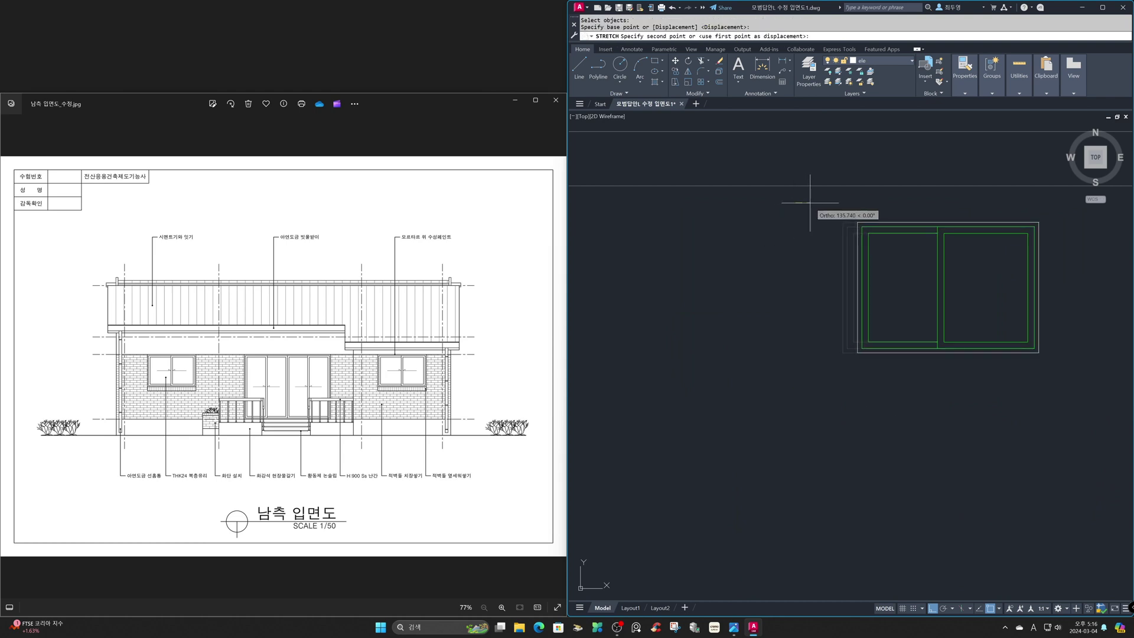
{"action": "type", "text": "8"}
{"action": "key", "text": "Return"}
Stretch the right side of the plain window copy 80 mm inward
{"action": "key", "text": "Return"}
{"action": "left_click", "coordinate": [1075, 396]}
{"action": "left_click", "coordinate": [1001, 196]}
{"action": "key", "text": "Return"}
{"action": "left_click", "coordinate": [1006, 196]}
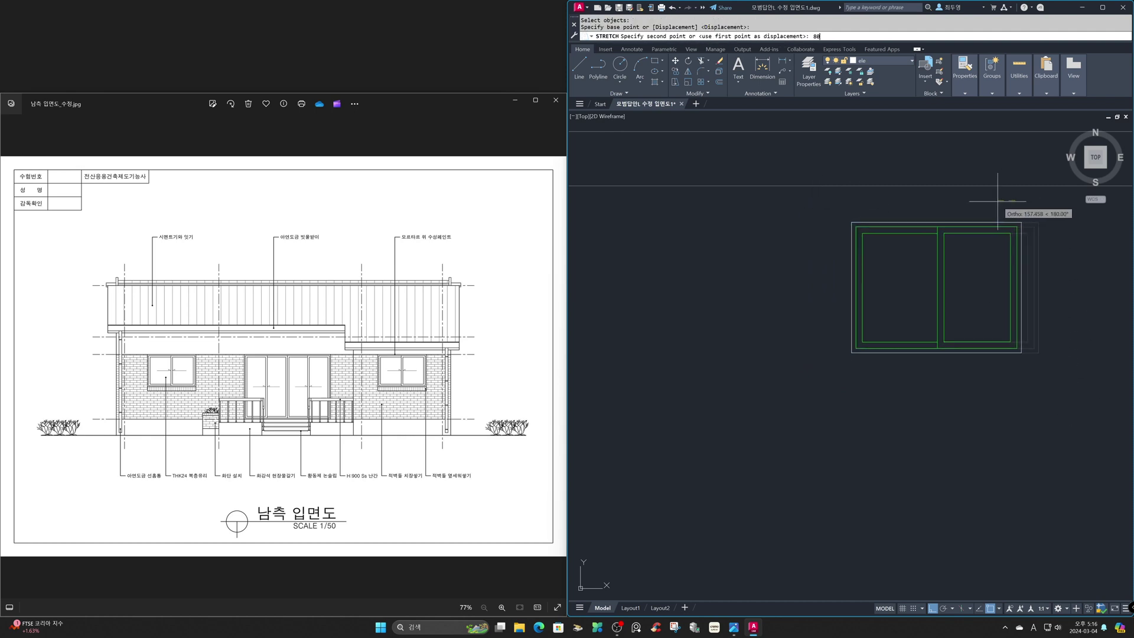
{"action": "type", "text": "80"}
{"action": "key", "text": "Return"}
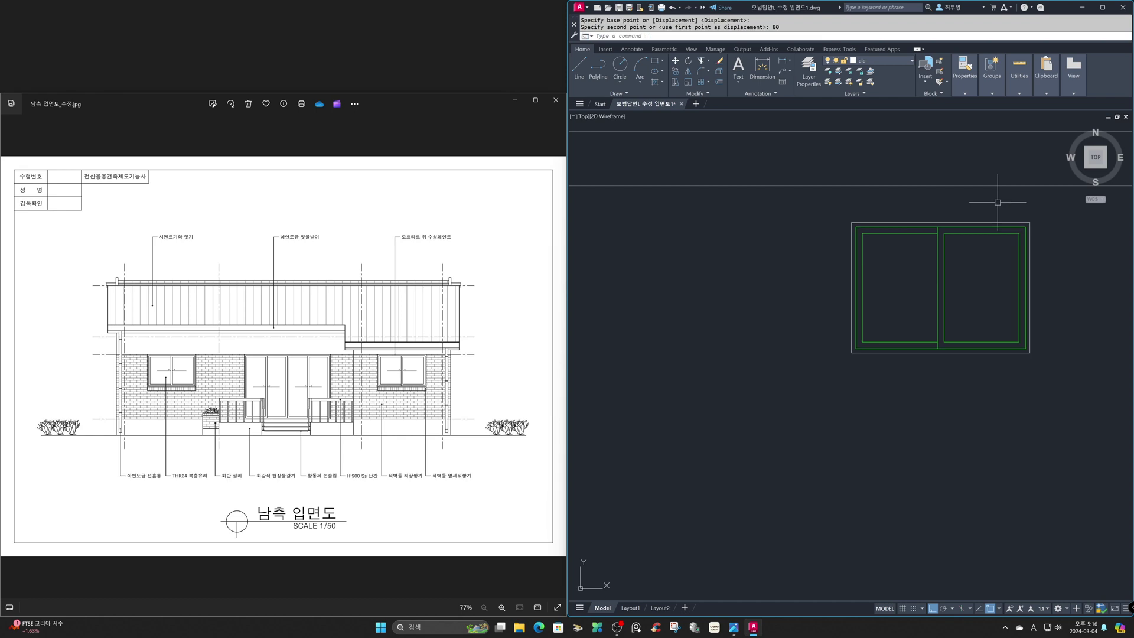
Stretch the bottom edge of the plain window copy 1200 mm downward to make a tall door unit
{"action": "key", "text": "Return"}
{"action": "left_click", "coordinate": [1053, 384]}
{"action": "left_click", "coordinate": [880, 349]}
{"action": "key", "text": "Return"}
{"action": "left_click", "coordinate": [829, 334]}
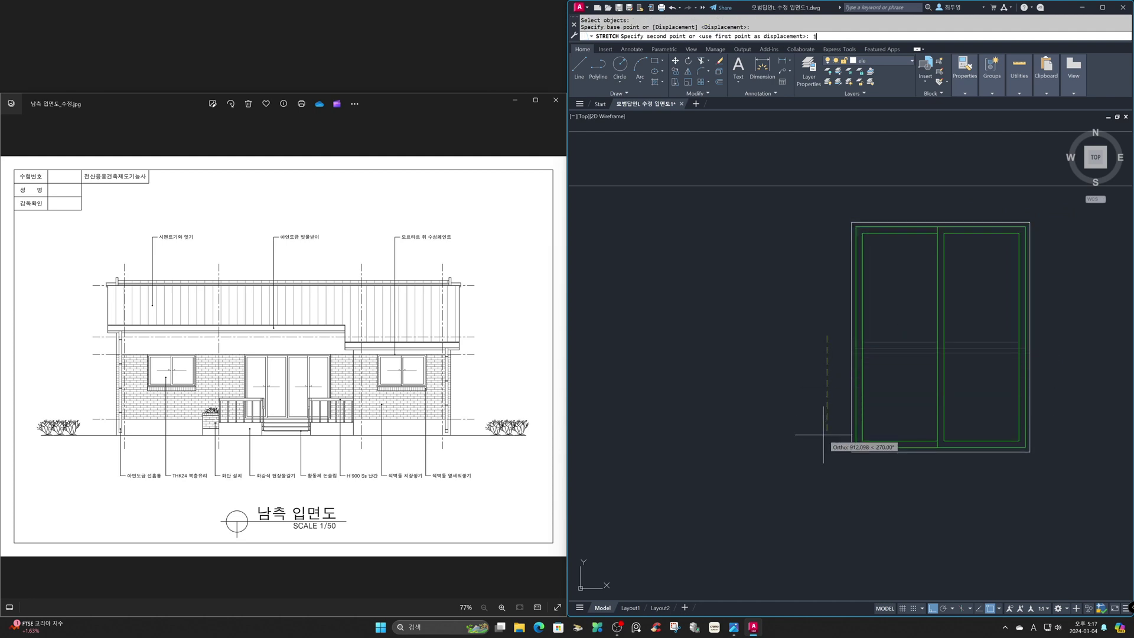
{"action": "key", "text": "Return"}
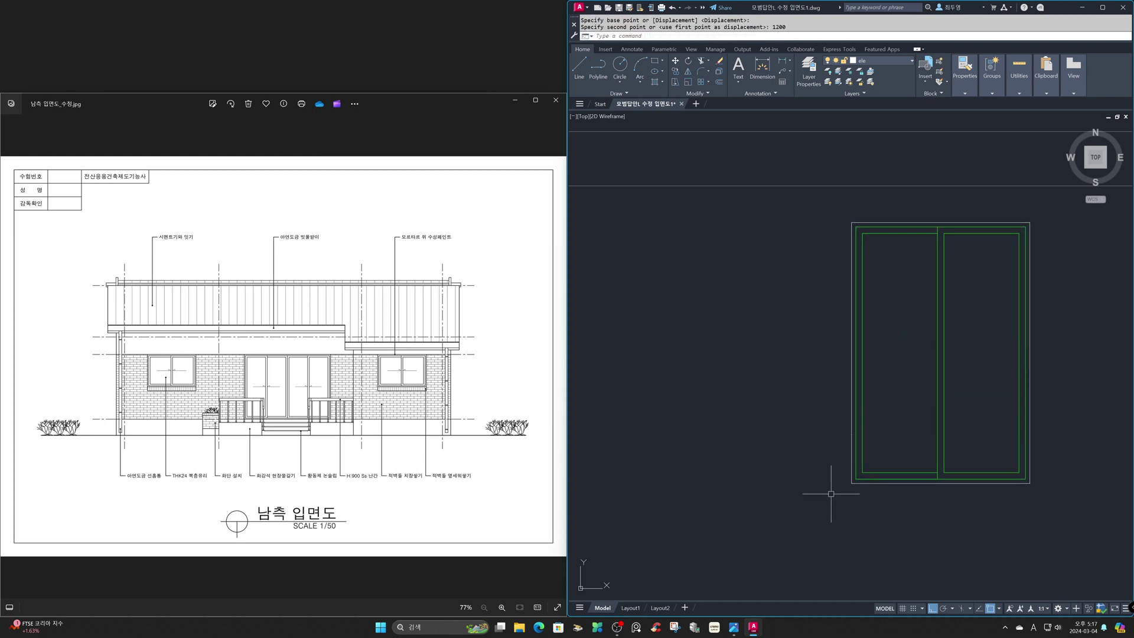
Explode the door unit's frames and erase the left, top and bottom lines of the outer white frame
{"action": "key", "text": "Return"}
{"action": "left_click", "coordinate": [891, 522]}
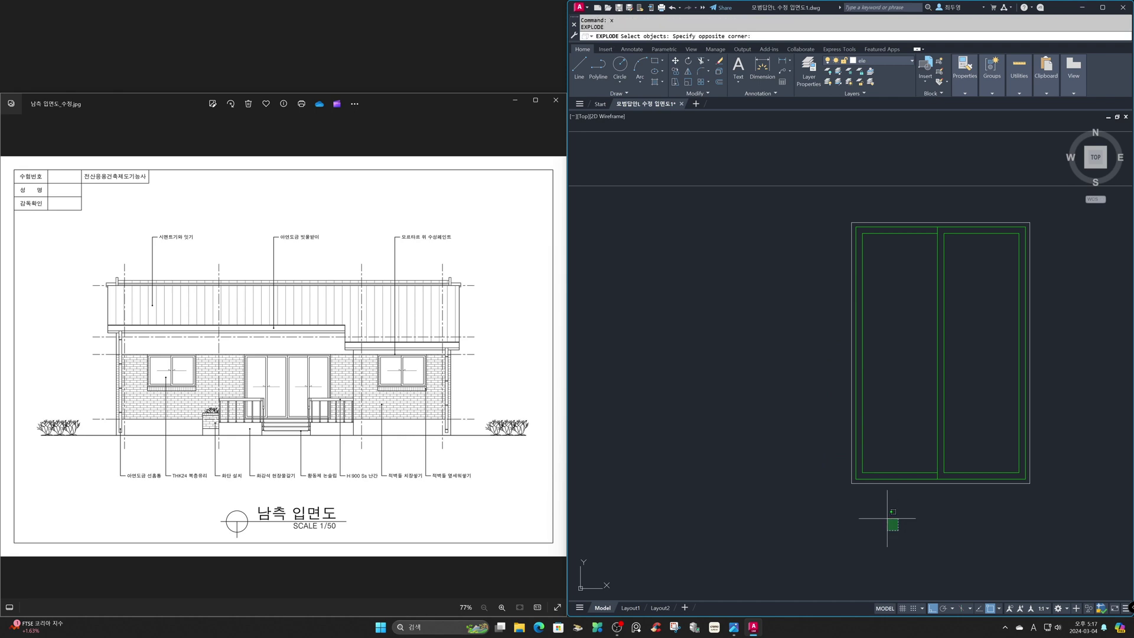
{"action": "left_click", "coordinate": [814, 466]}
{"action": "key", "text": "Escape"}
{"action": "type", "text": "e"}
{"action": "key", "text": "Return"}
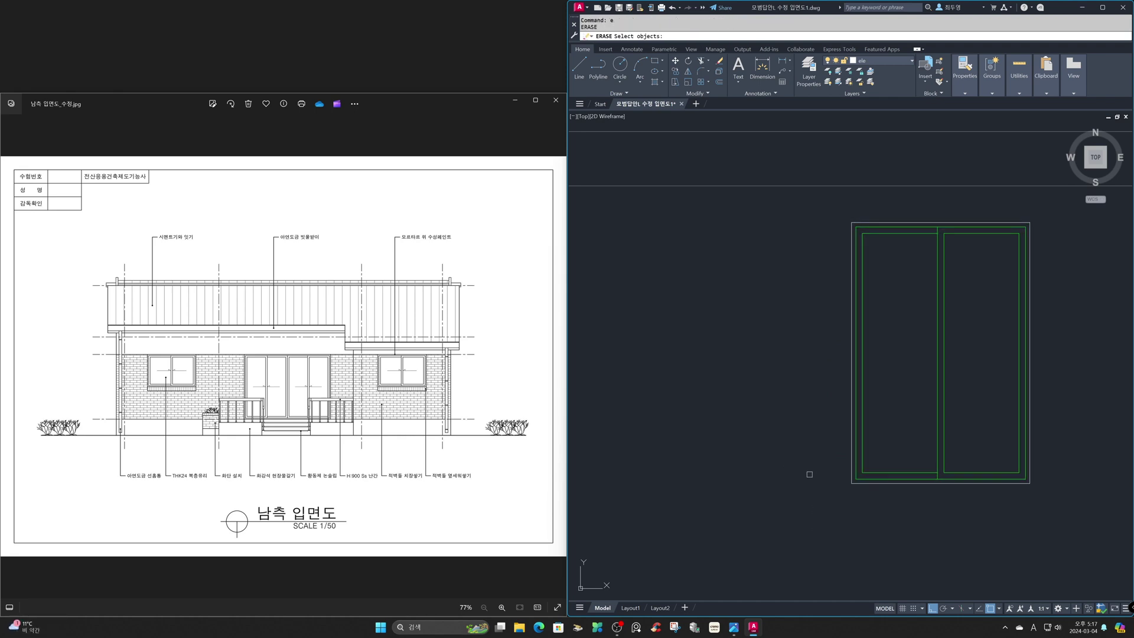
{"action": "left_click", "coordinate": [849, 446]}
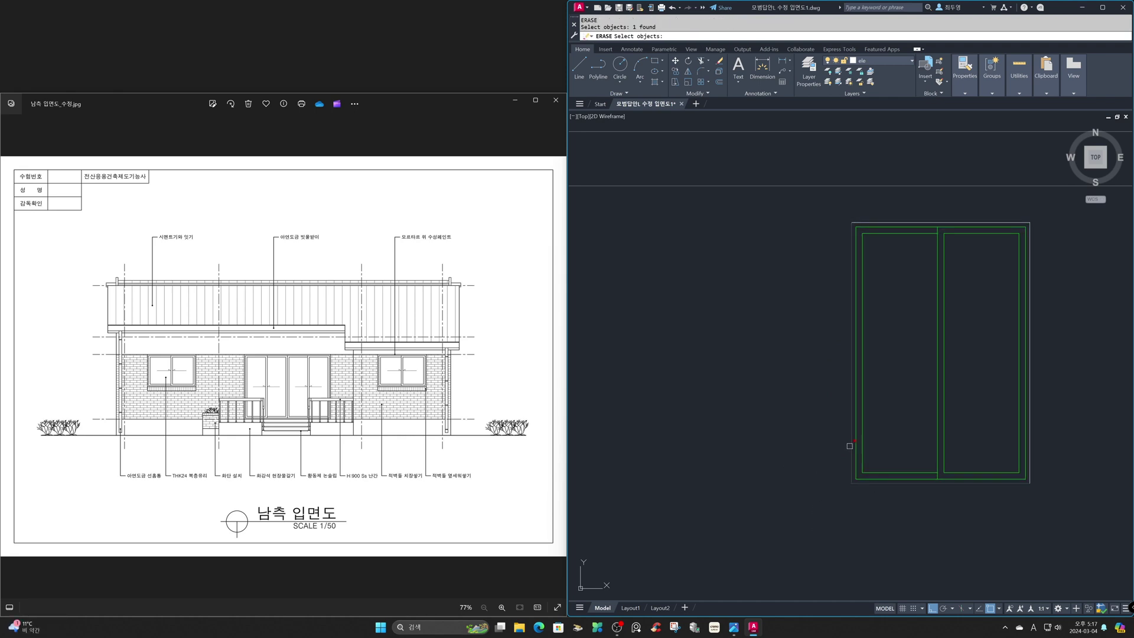
{"action": "key", "text": "Return"}
Mirror the two door panels and outer right line about the green frame's left edge, keeping the originals
{"action": "type", "text": "mi"}
{"action": "key", "text": "Return"}
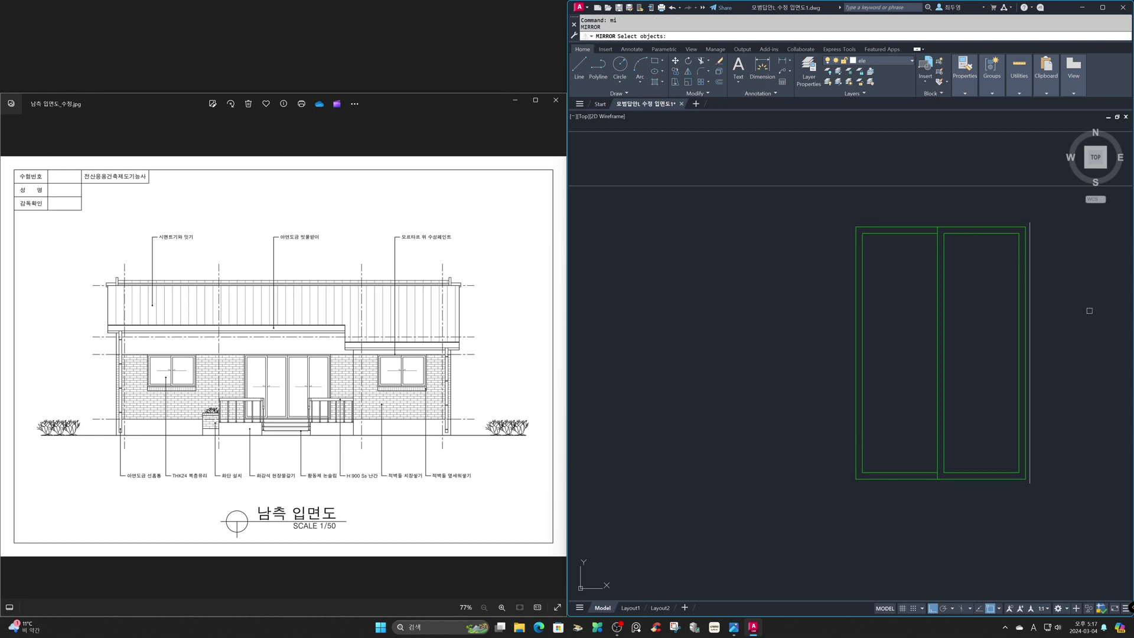
{"action": "left_click", "coordinate": [1088, 519]}
{"action": "left_click", "coordinate": [858, 219]}
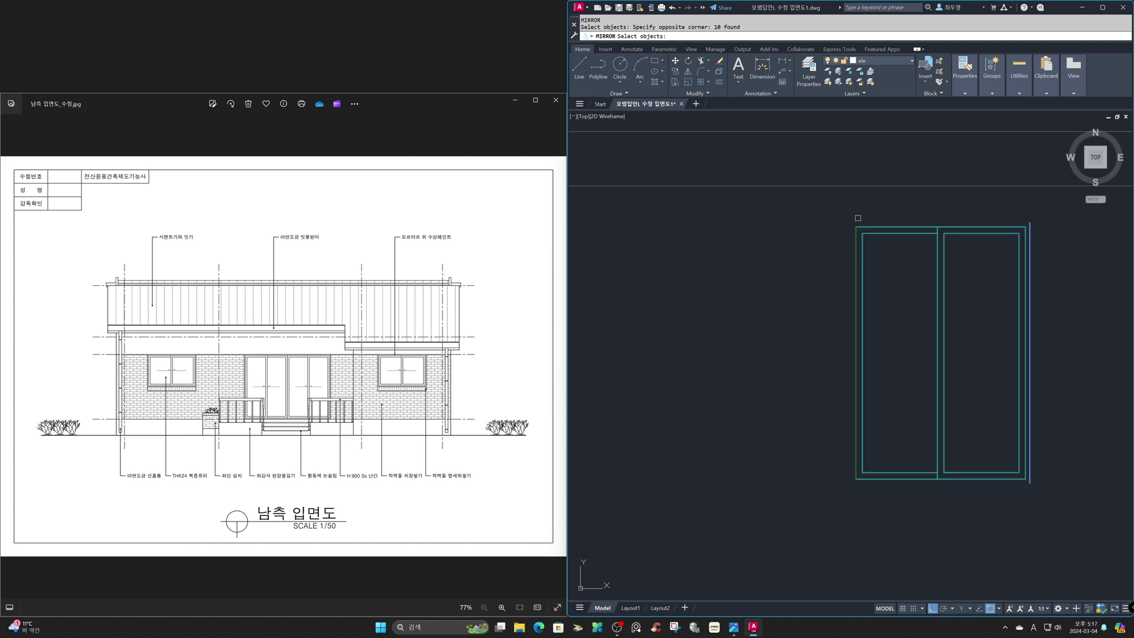
{"action": "left_click", "coordinate": [856, 225]}
{"action": "left_click", "coordinate": [852, 163]}
{"action": "key", "text": "Return"}
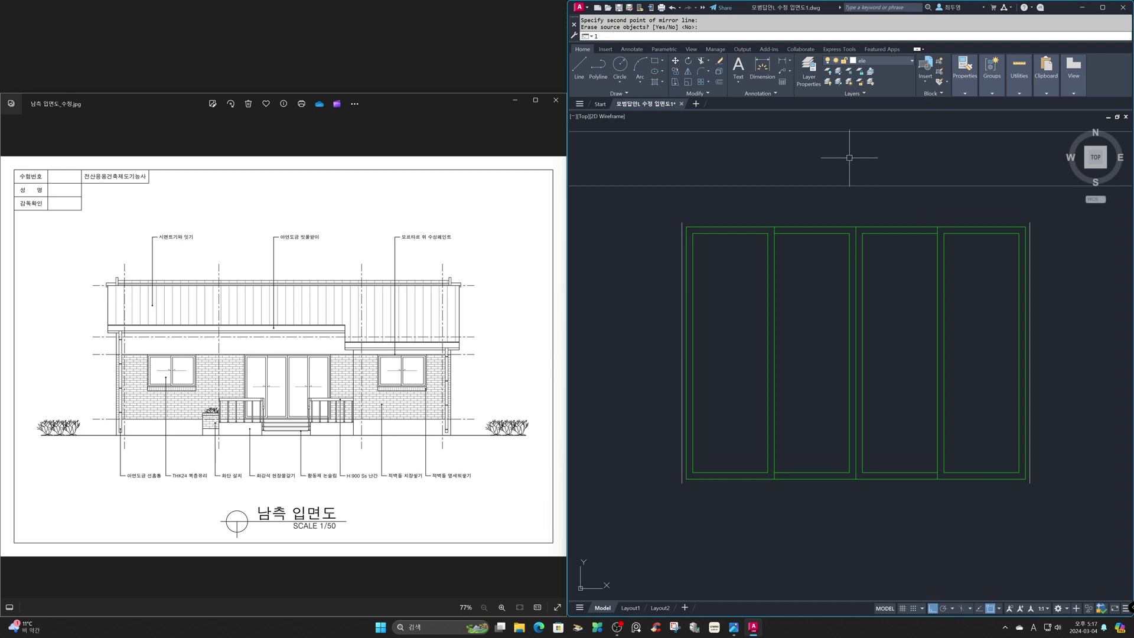
Close the four-panel door's outer frame with horizontal lines across the top and bottom between its outer side lines
{"action": "type", "text": "l"}
{"action": "key", "text": "Return"}
{"action": "left_click", "coordinate": [682, 223]}
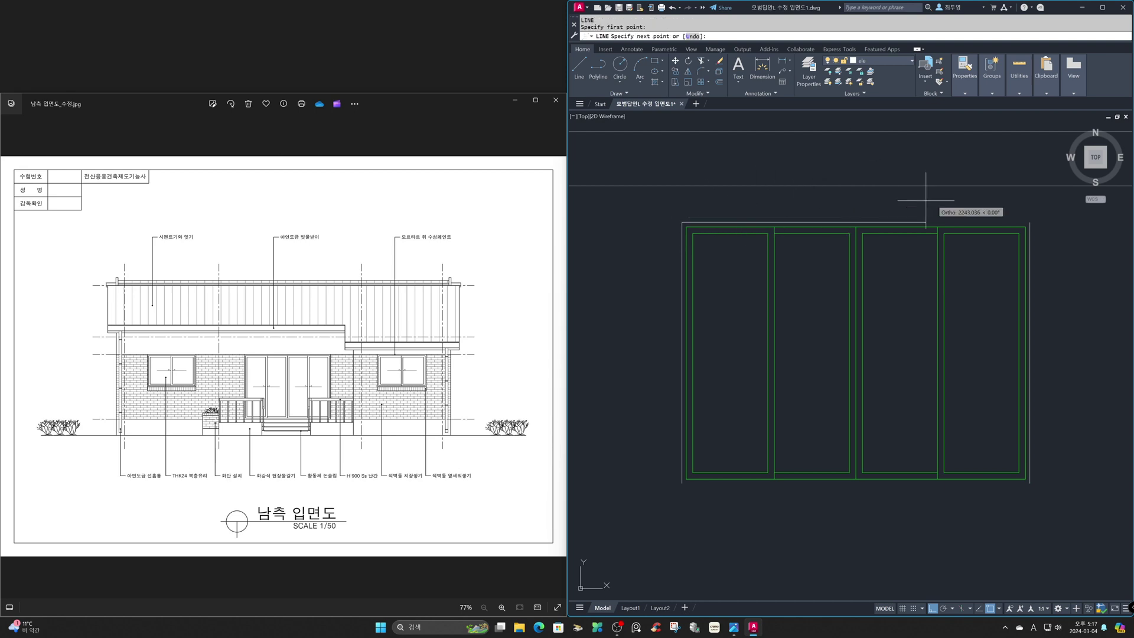
{"action": "left_click", "coordinate": [1030, 219]}
{"action": "key", "text": "Return"}
{"action": "key", "text": "Return"}
{"action": "left_click", "coordinate": [1030, 483]}
{"action": "left_click", "coordinate": [682, 483]}
{"action": "key", "text": "Return"}
Measure the overall width of the four-panel door along the bottom of its outer frame
{"action": "type", "text": "d poi"}
{"action": "key", "text": "Return"}
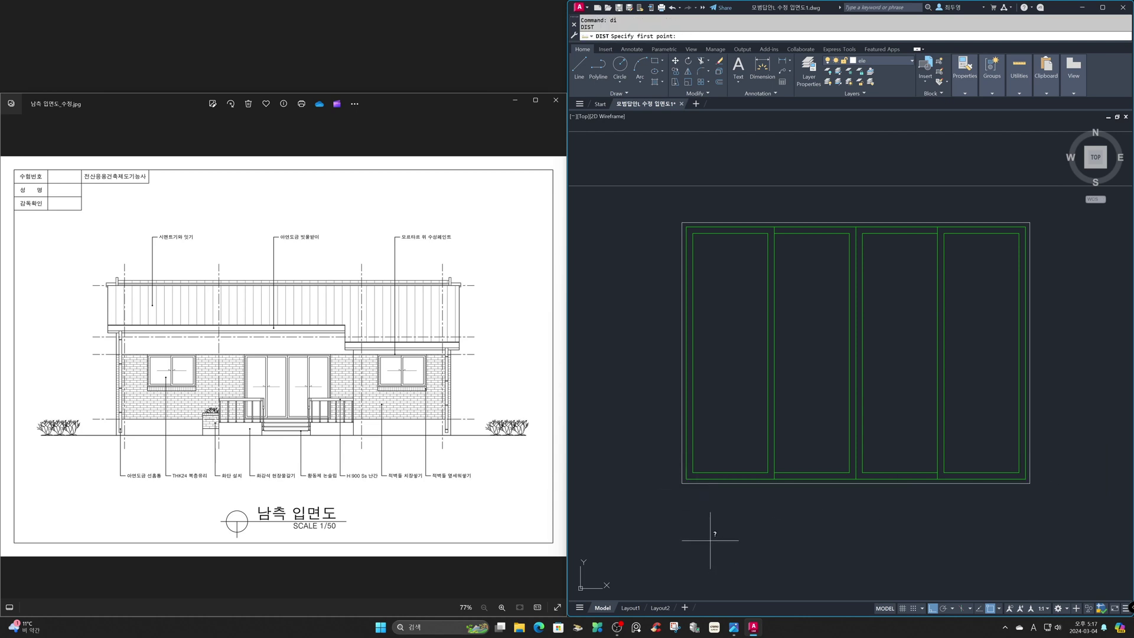
{"action": "left_click", "coordinate": [683, 483]}
{"action": "left_click", "coordinate": [1030, 483]}
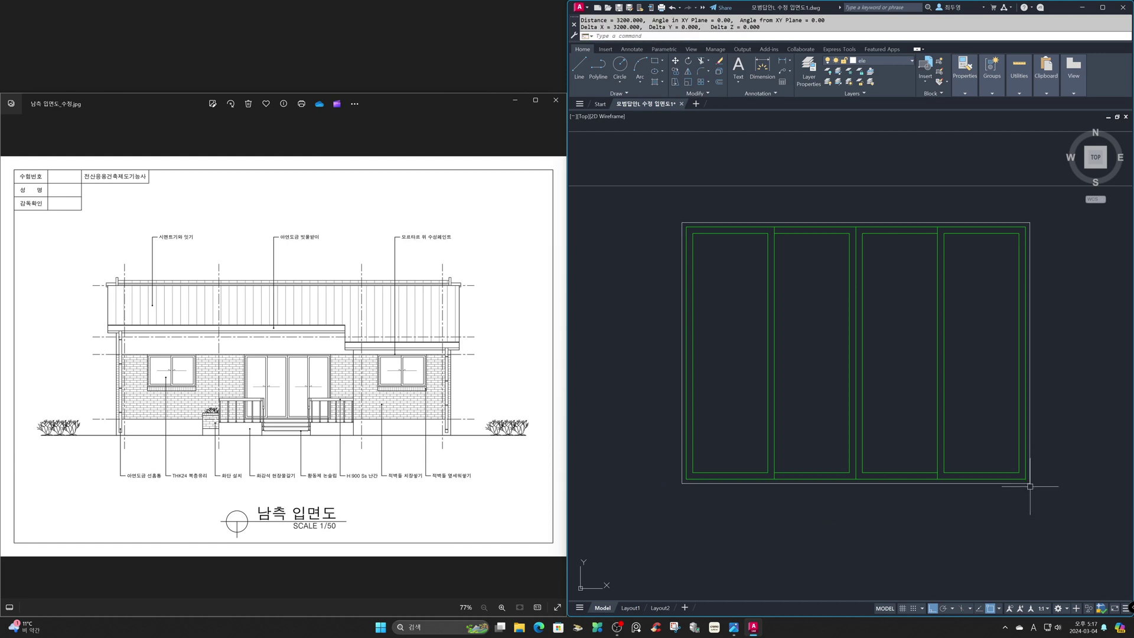
With ortho off, move the arrowed window by its top midpoint to the wall's head line, midway between the two leftmost vertical axes
{"action": "type", "text": "z"}
{"action": "key", "text": "Return"}
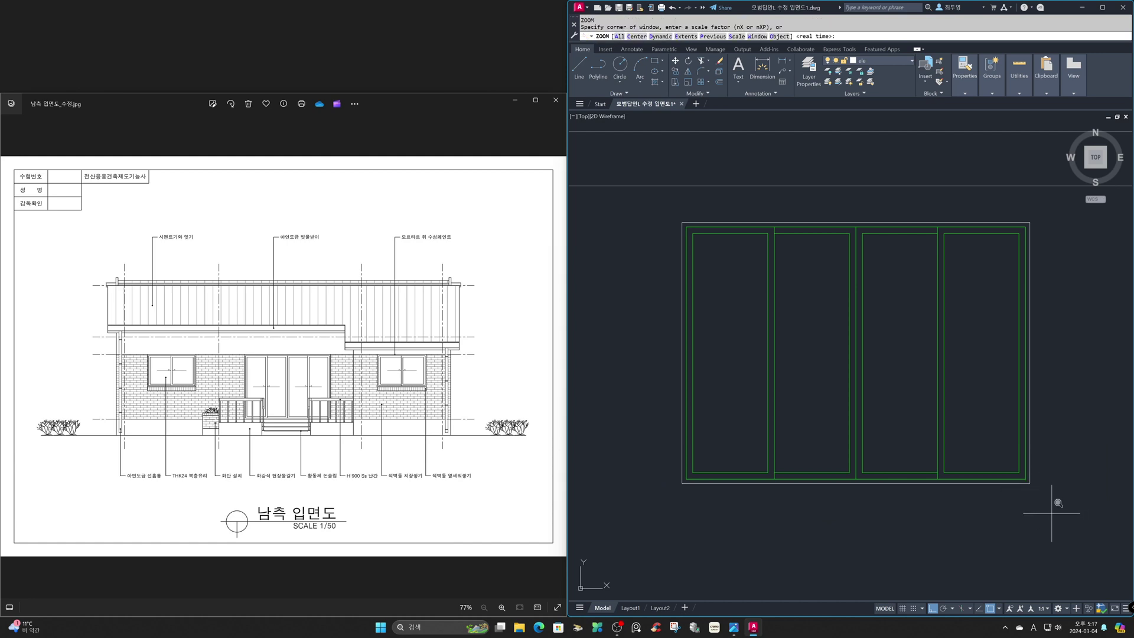
{"action": "type", "text": "p"}
{"action": "key", "text": "Return"}
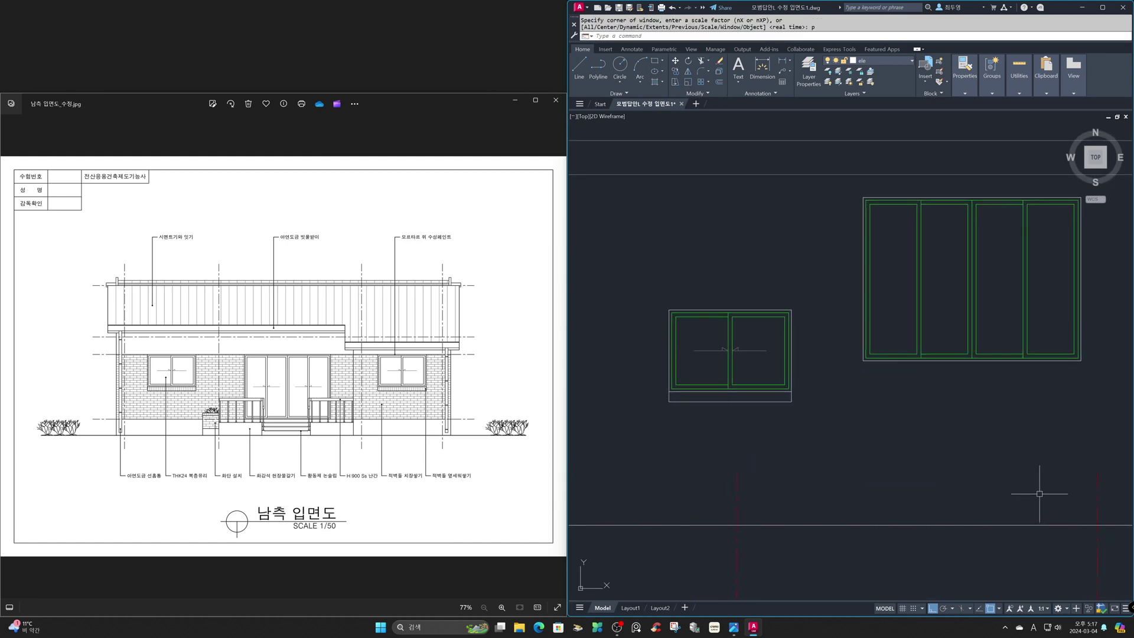
{"action": "type", "text": "p"}
{"action": "key", "text": "Return"}
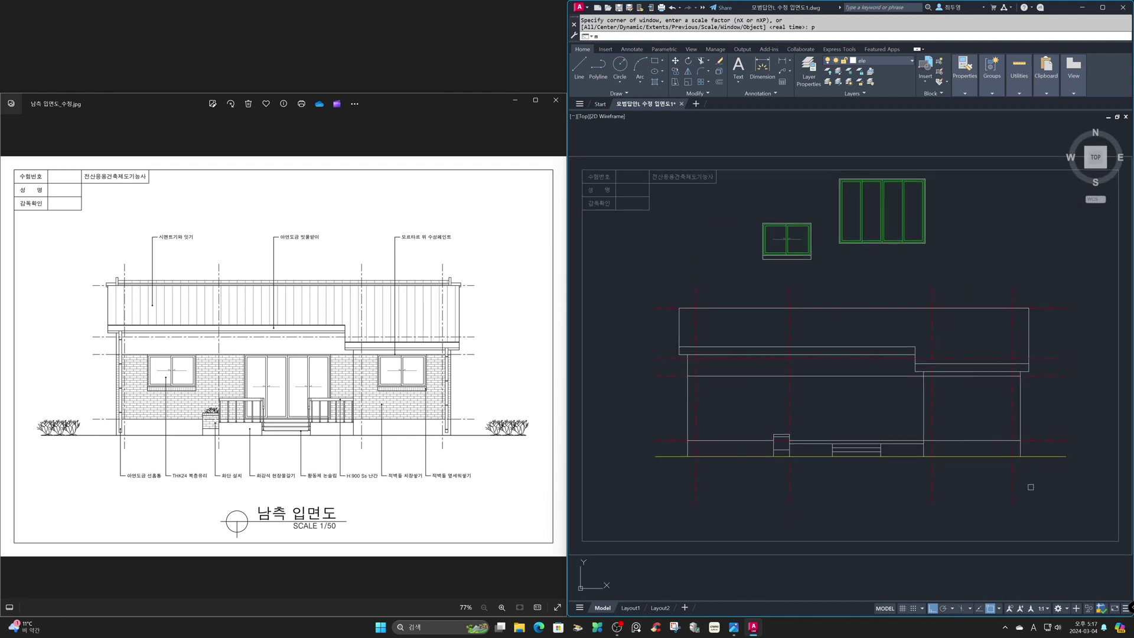
{"action": "key", "text": "Return"}
{"action": "left_click", "coordinate": [751, 206]}
{"action": "left_click", "coordinate": [857, 308]}
{"action": "key", "text": "Return"}
{"action": "left_click", "coordinate": [787, 222]}
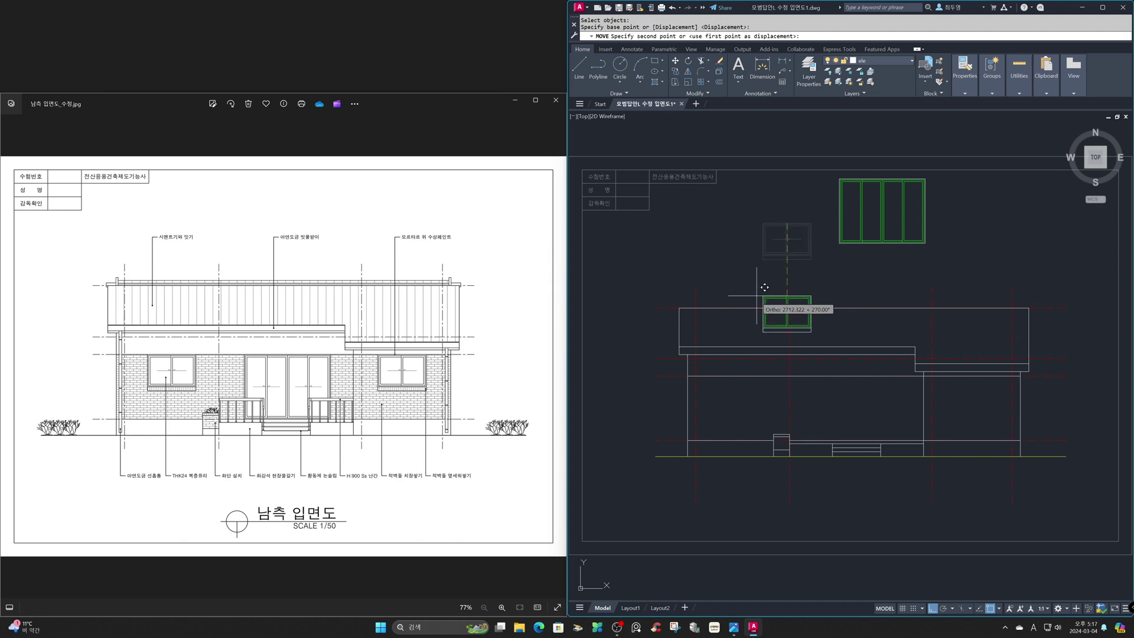
{"action": "key", "text": "F8"}
{"action": "type", "text": "'z"}
{"action": "key", "text": "Return"}
{"action": "left_click", "coordinate": [668, 355]}
{"action": "left_click", "coordinate": [822, 484]}
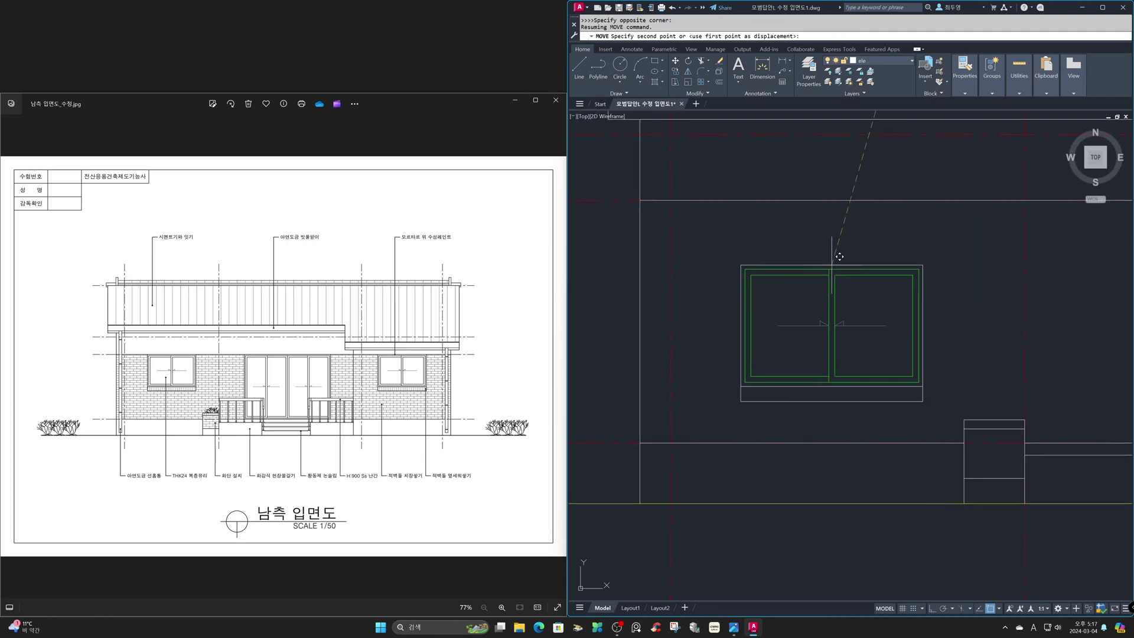
{"action": "right_click", "coordinate": [839, 256], "text": "shift"}
{"action": "left_click", "coordinate": [862, 282]}
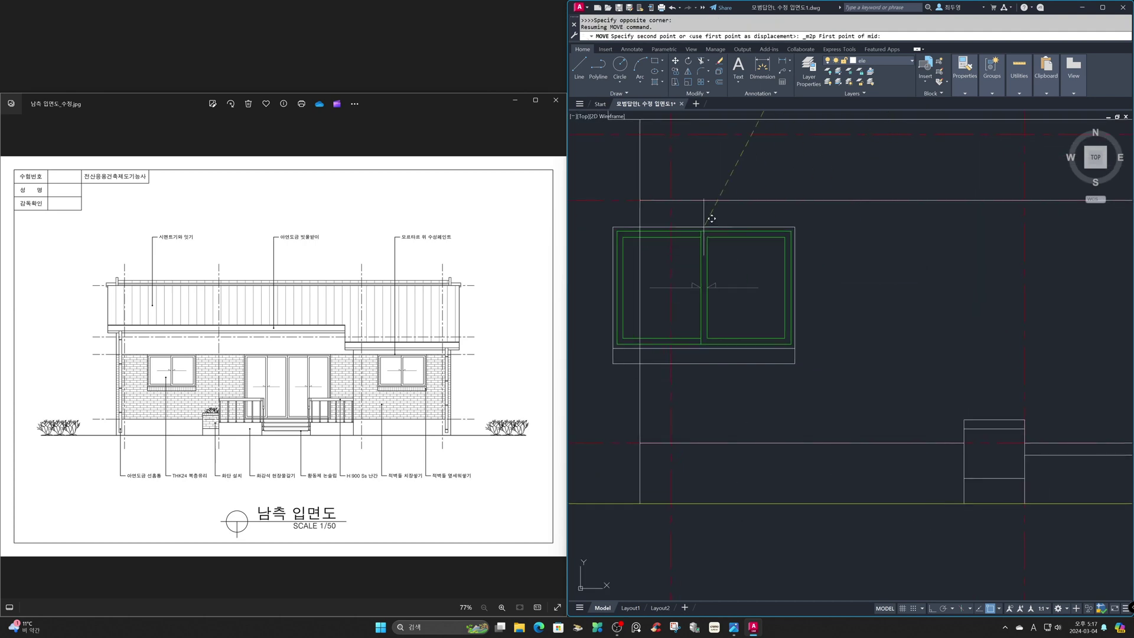
{"action": "left_click", "coordinate": [671, 200]}
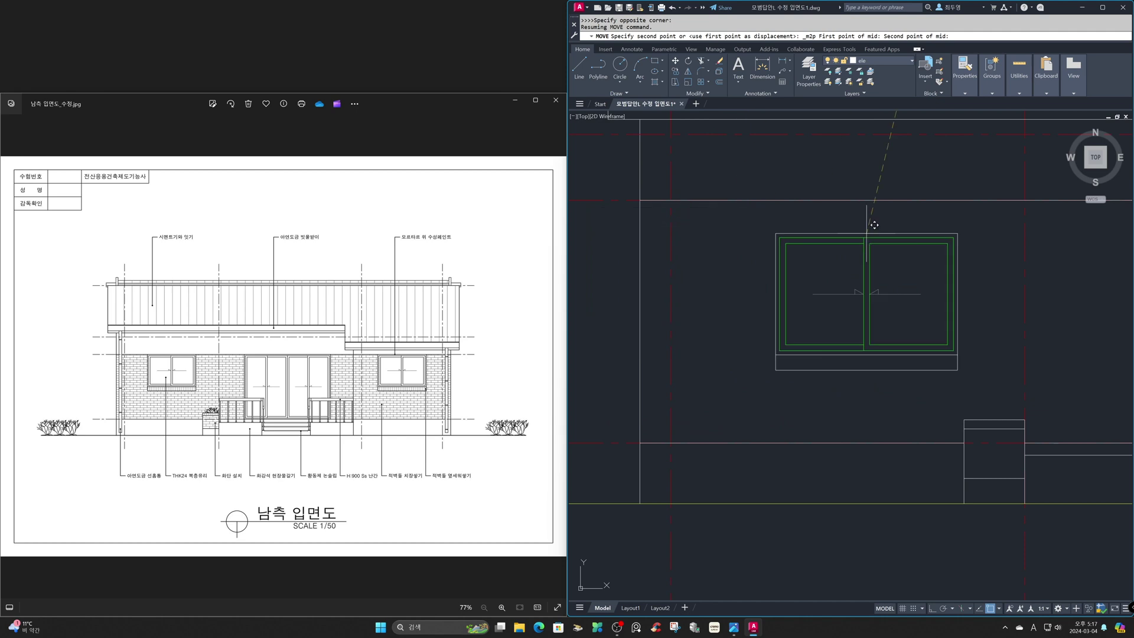
{"action": "left_click", "coordinate": [1033, 191]}
Copy the placed window by its top midpoint to the head line, midway between the two rightmost vertical axes
{"action": "type", "text": "z"}
{"action": "key", "text": "Return"}
{"action": "type", "text": "p"}
{"action": "key", "text": "Return"}
{"action": "type", "text": "c"}
{"action": "key", "text": "Return"}
{"action": "type", "text": "p"}
{"action": "key", "text": "Return"}
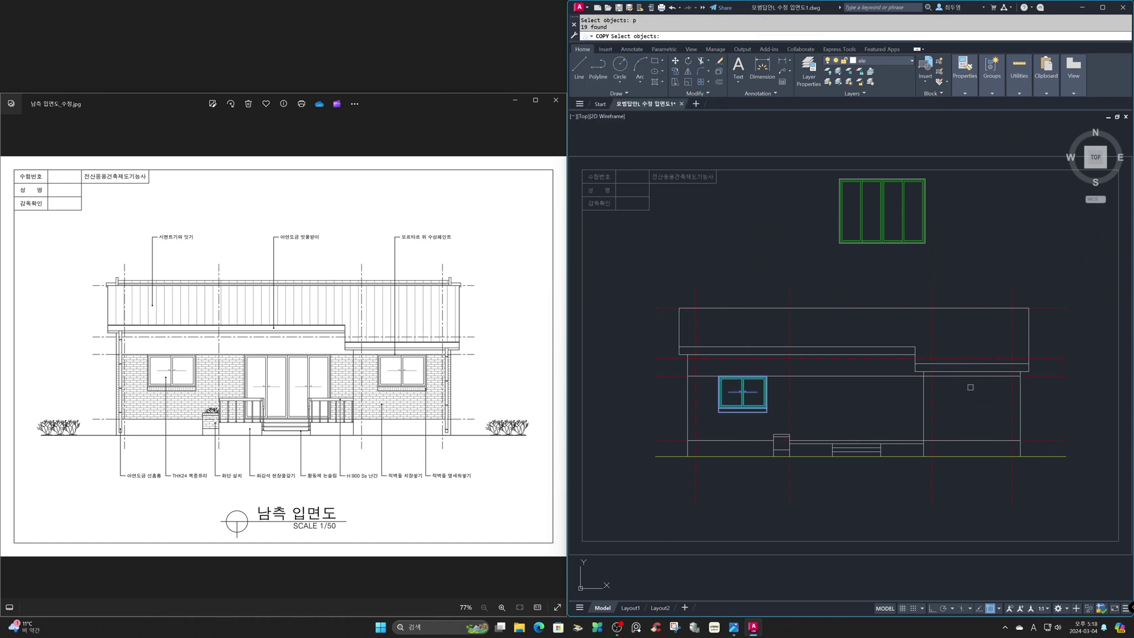
{"action": "key", "text": "Return"}
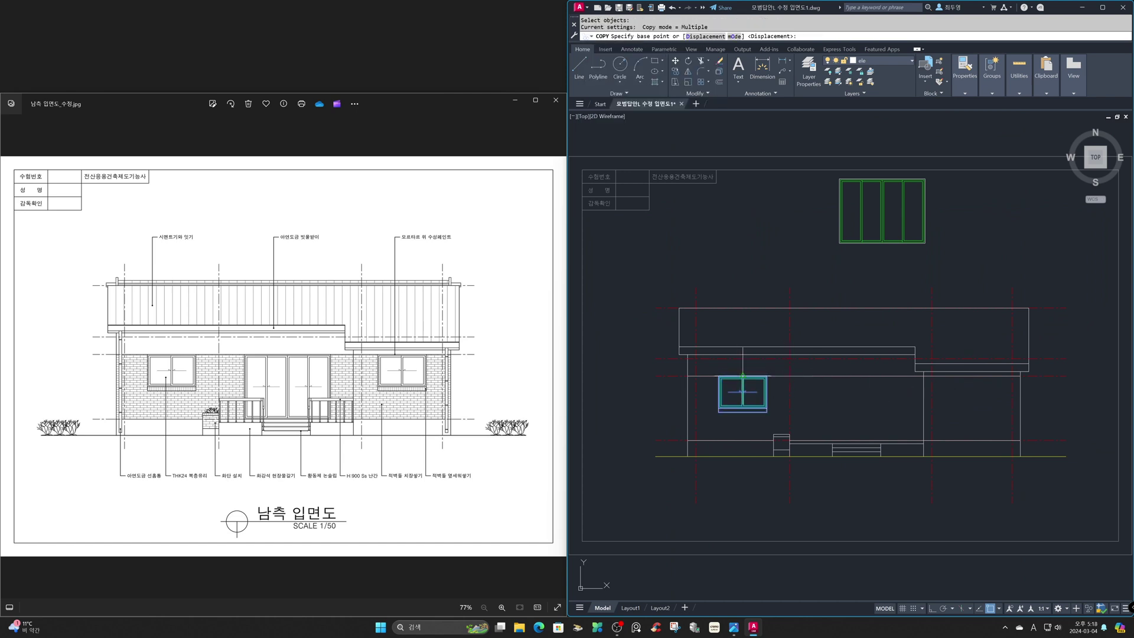
{"action": "left_click", "coordinate": [742, 376]}
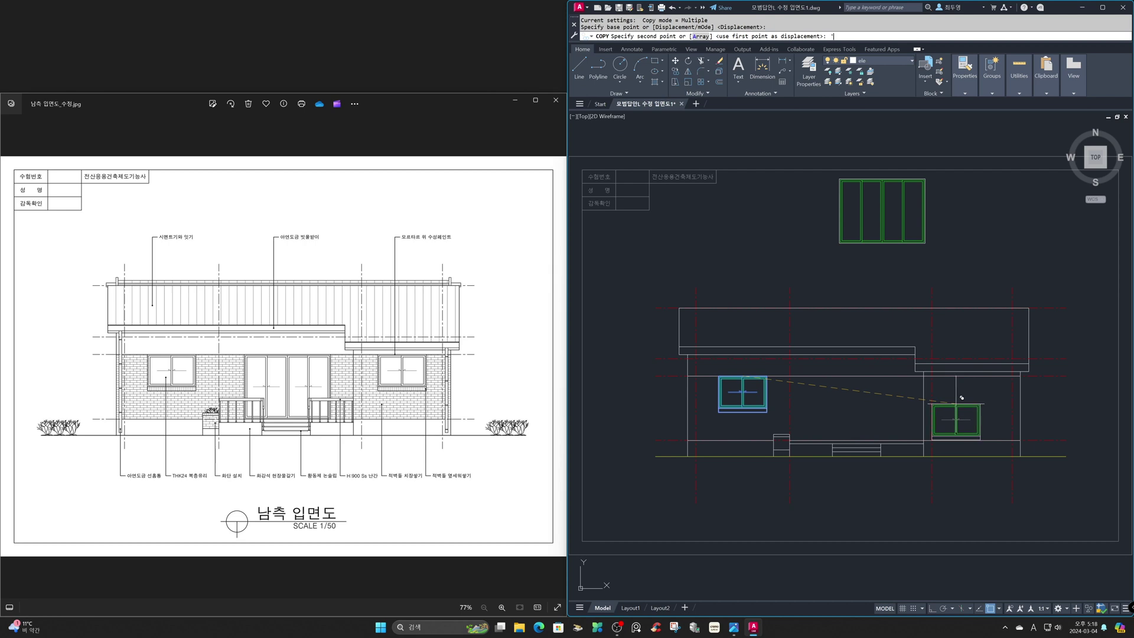
{"action": "type", "text": "'z"}
{"action": "key", "text": "Return"}
{"action": "left_click", "coordinate": [903, 349]}
{"action": "scroll", "coordinate": [1052, 457], "scroll_direction": "up", "scroll_amount": 1}
{"action": "left_click", "coordinate": [1052, 456]}
{"action": "right_click", "coordinate": [862, 311], "text": "shift"}
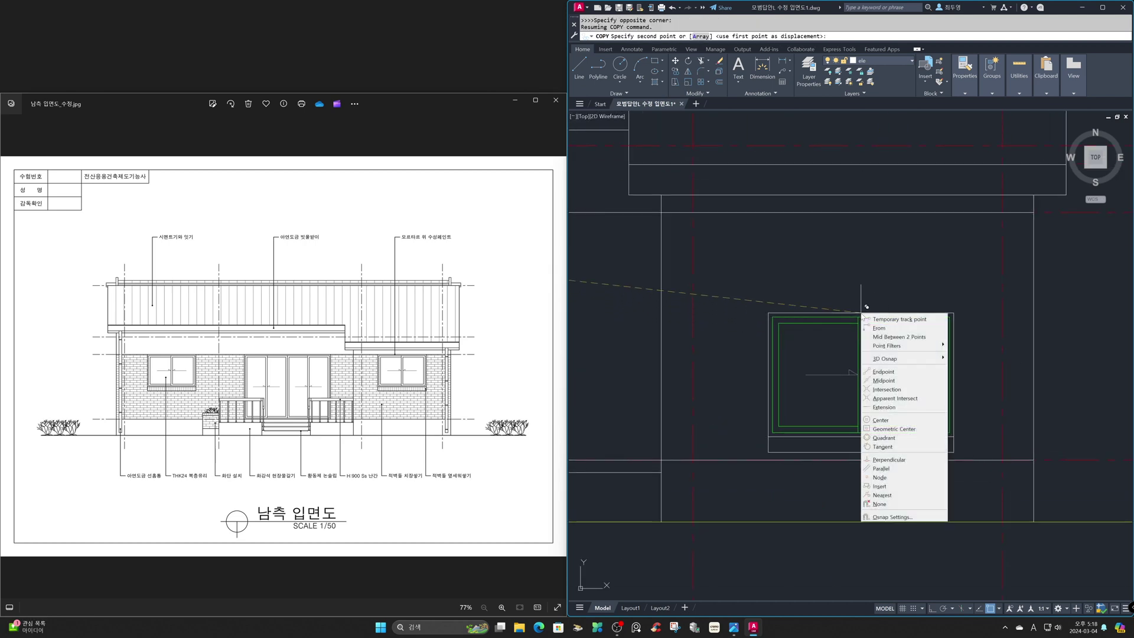
{"action": "left_click", "coordinate": [875, 337]}
{"action": "left_click", "coordinate": [715, 212]}
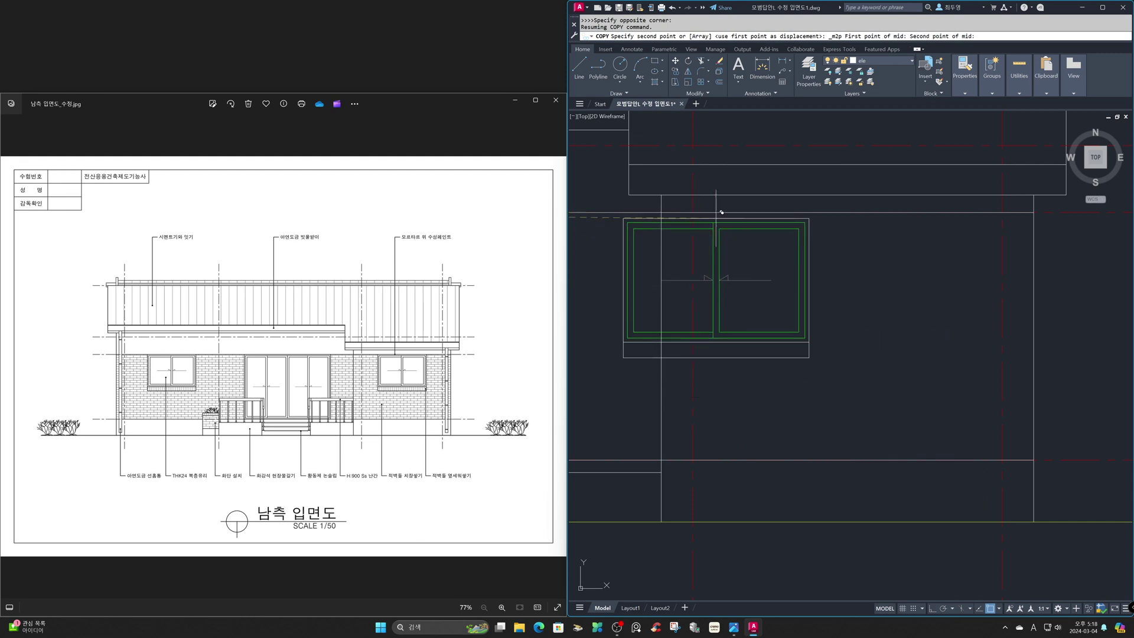
{"action": "left_click", "coordinate": [999, 216]}
{"action": "key", "text": "Return"}
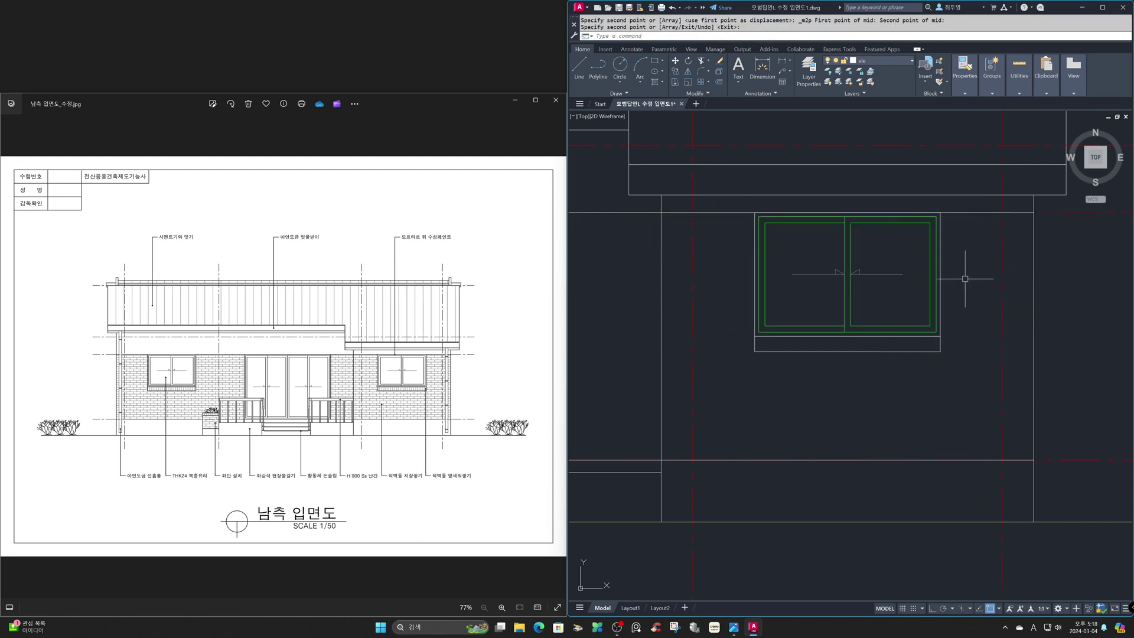
Turn object snap off and offset the right bay's left wall line 850 mm to the left
{"action": "type", "text": "z"}
{"action": "key", "text": "Return"}
{"action": "type", "text": "p"}
{"action": "key", "text": "Return"}
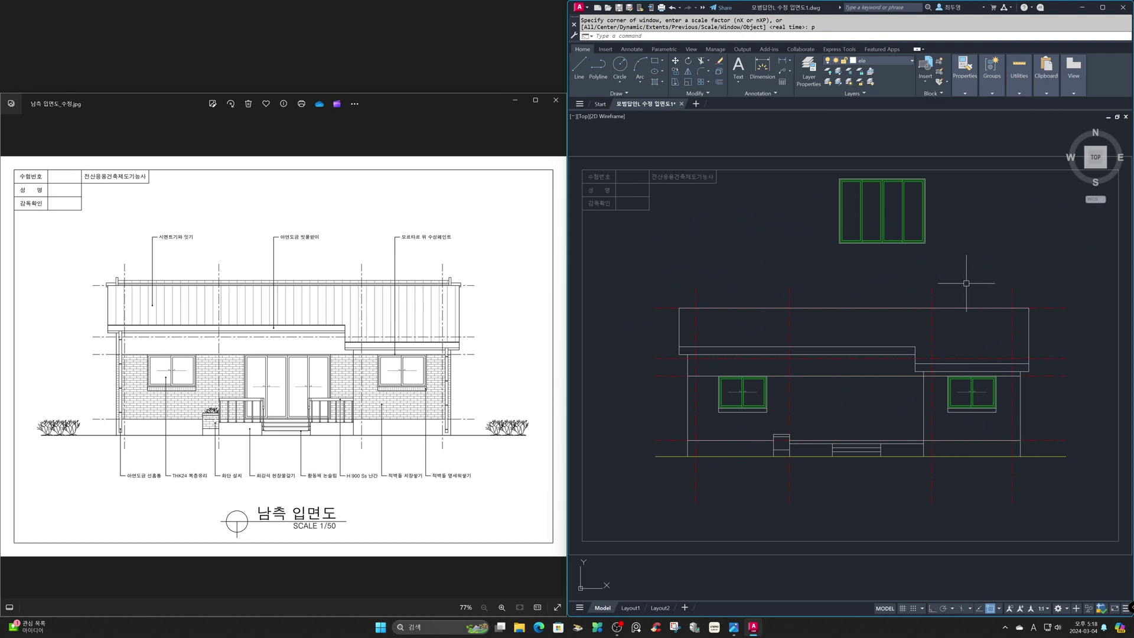
{"action": "key", "text": "F3"}
{"action": "type", "text": "o"}
{"action": "key", "text": "Return"}
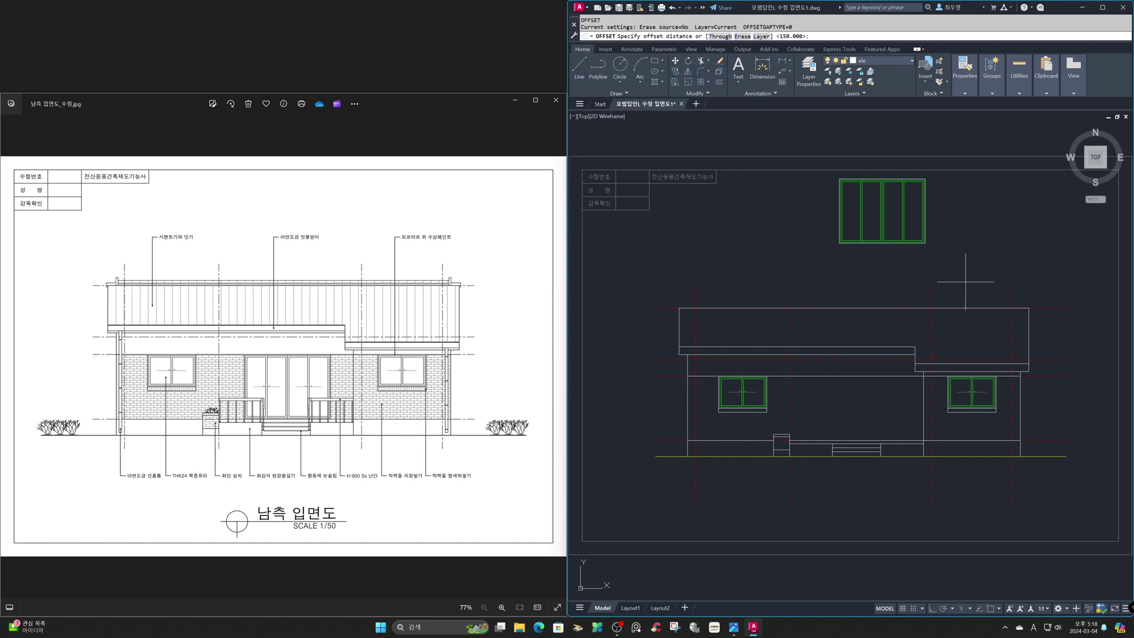
{"action": "type", "text": "850"}
{"action": "key", "text": "Return"}
{"action": "left_click", "coordinate": [924, 399]}
{"action": "left_click", "coordinate": [867, 398]}
{"action": "key", "text": "Return"}
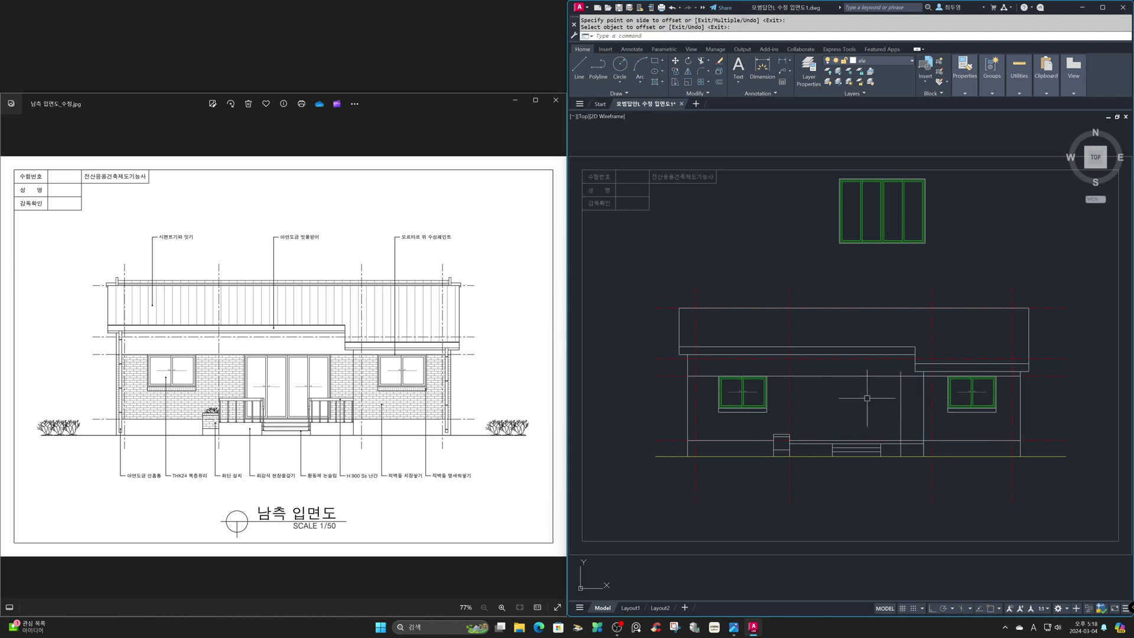
With object snap on, move the four-panel door by its top-right corner to where the 850 mm offset line meets the wall's head line
{"action": "key", "text": "Return"}
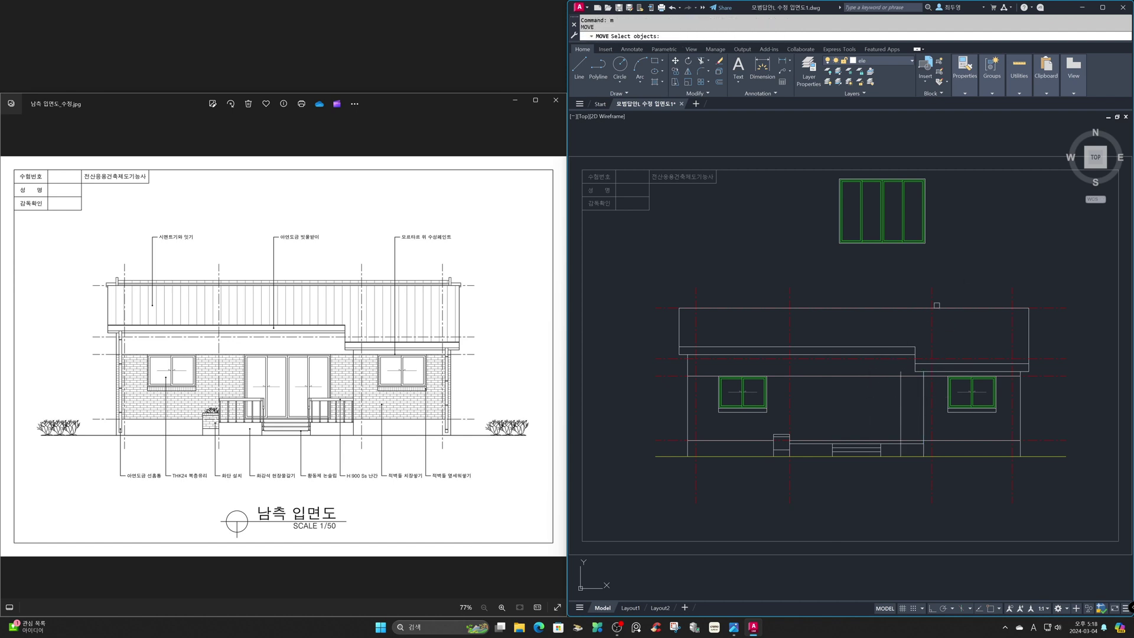
{"action": "left_click", "coordinate": [950, 256]}
{"action": "left_click", "coordinate": [781, 145]}
{"action": "key", "text": "Return"}
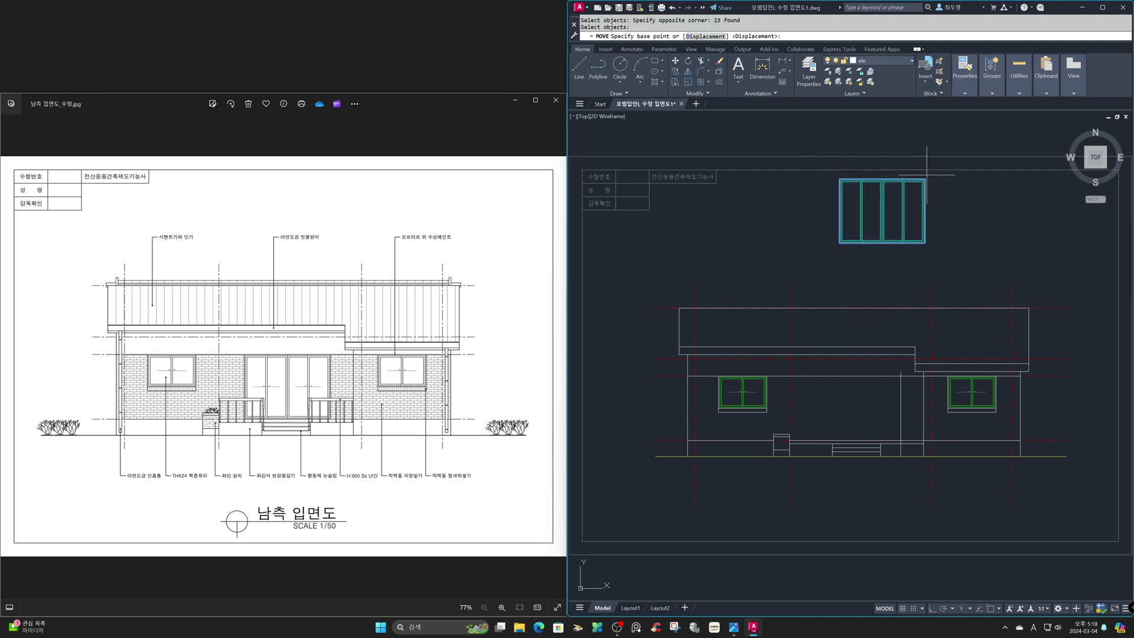
{"action": "key", "text": "F3"}
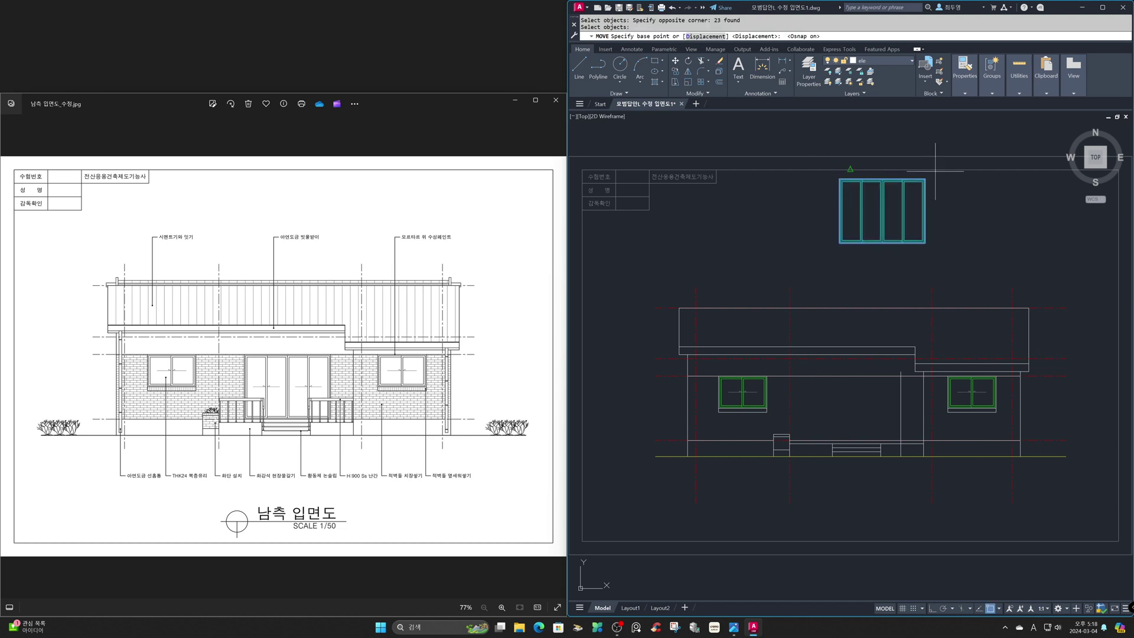
{"action": "left_click", "coordinate": [925, 178]}
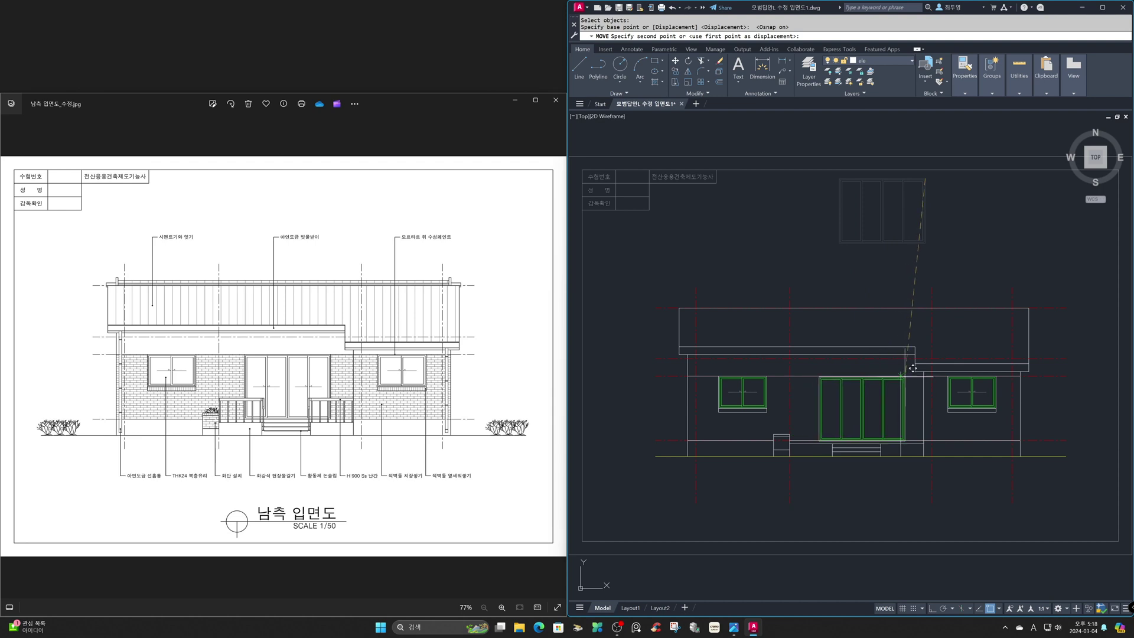
{"action": "left_click", "coordinate": [901, 375]}
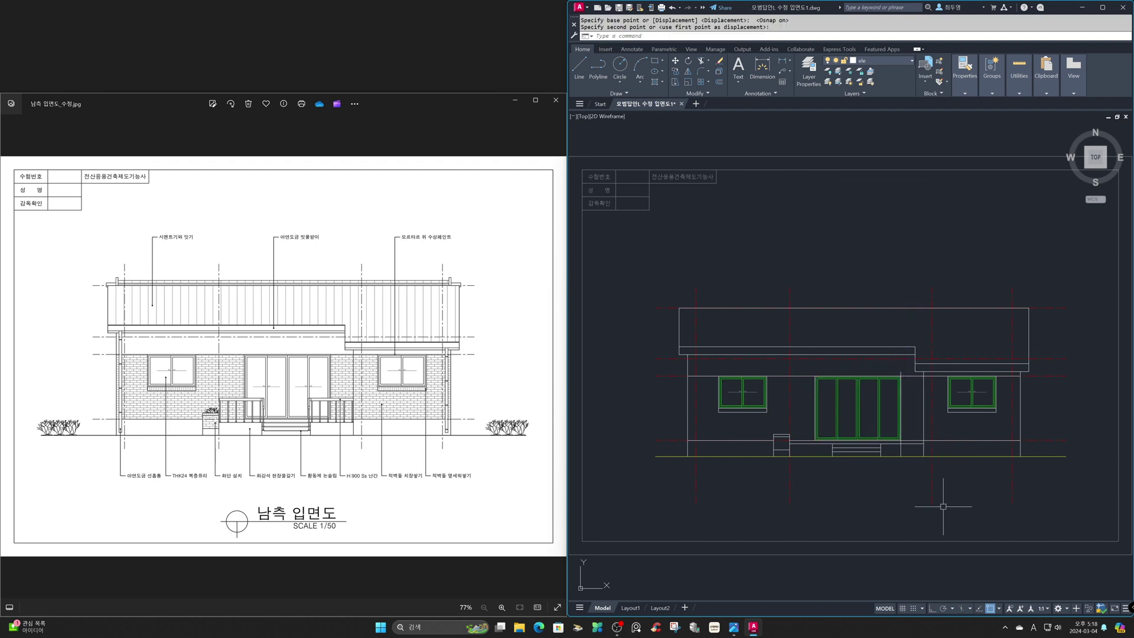
Erase the vertical offset guide line along the right edge of the placed four-panel door
{"action": "type", "text": "z"}
{"action": "key", "text": "Return"}
{"action": "left_click", "coordinate": [778, 336]}
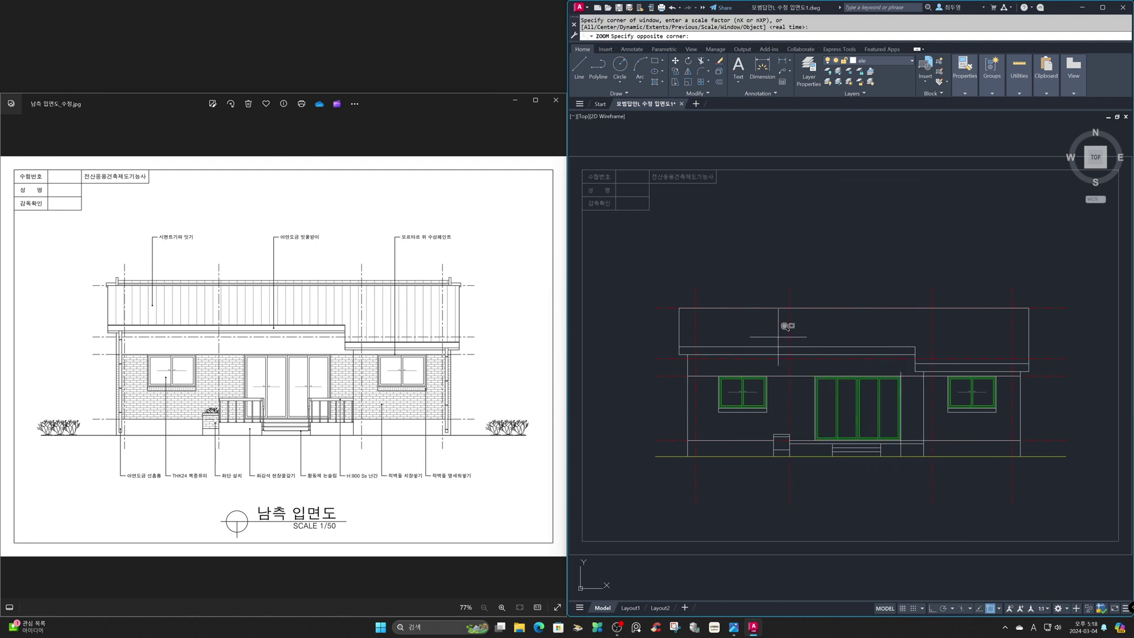
{"action": "left_click", "coordinate": [949, 477]}
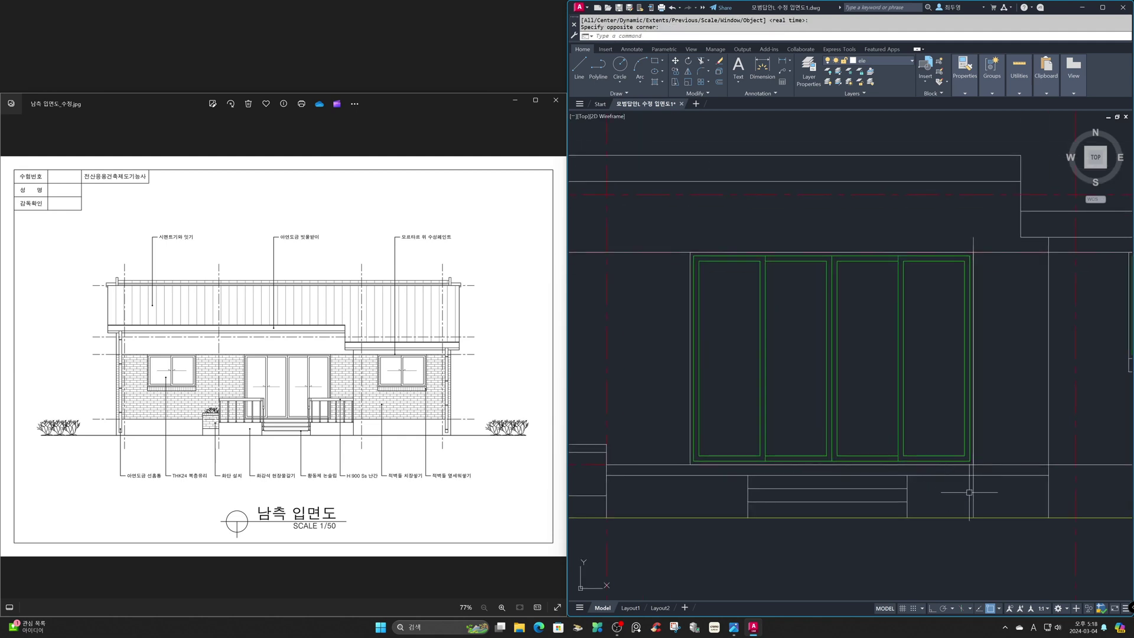
{"action": "type", "text": "m"}
{"action": "key", "text": "Return"}
{"action": "left_click", "coordinate": [992, 504]}
{"action": "left_click", "coordinate": [964, 495]}
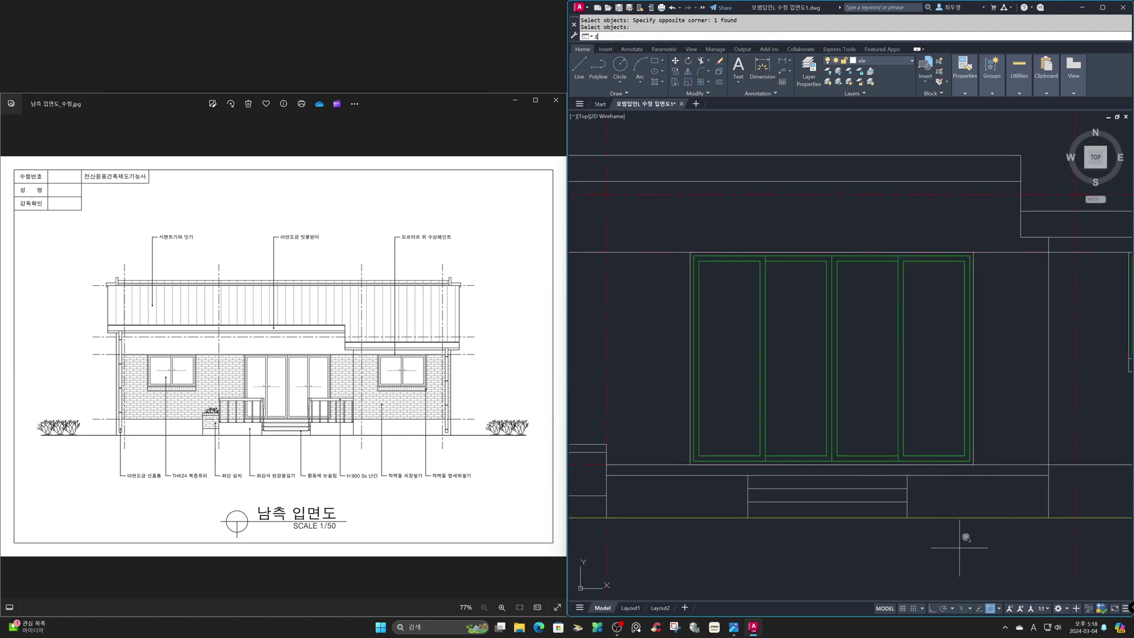
{"action": "type", "text": "z"}
{"action": "key", "text": "Return"}
{"action": "type", "text": "p"}
{"action": "key", "text": "Return"}
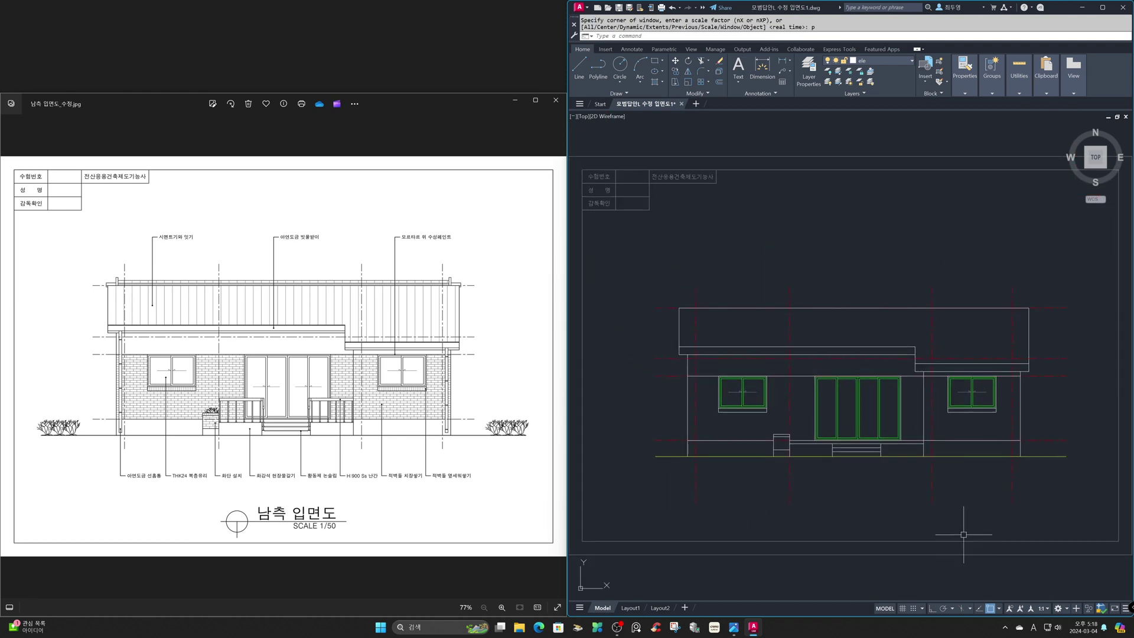
Copy the left window's right-pointing opening arrow into the door's leftmost panel, with its tip at the panel's inner right edge
{"action": "type", "text": "z"}
{"action": "key", "text": "Return"}
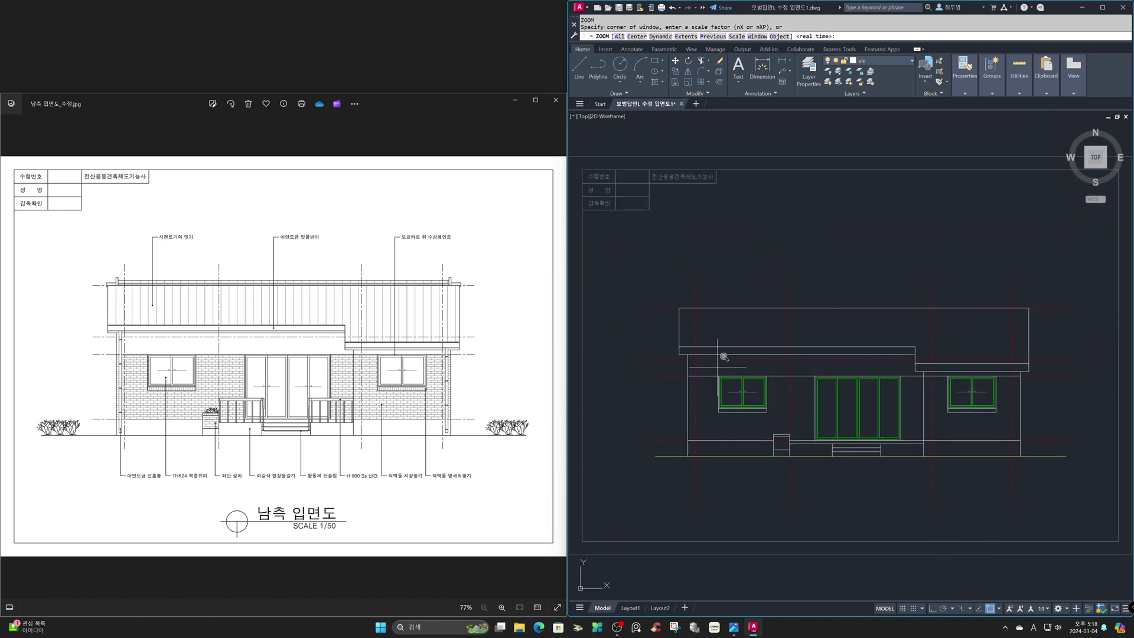
{"action": "left_click", "coordinate": [709, 340]}
{"action": "left_click", "coordinate": [915, 471]}
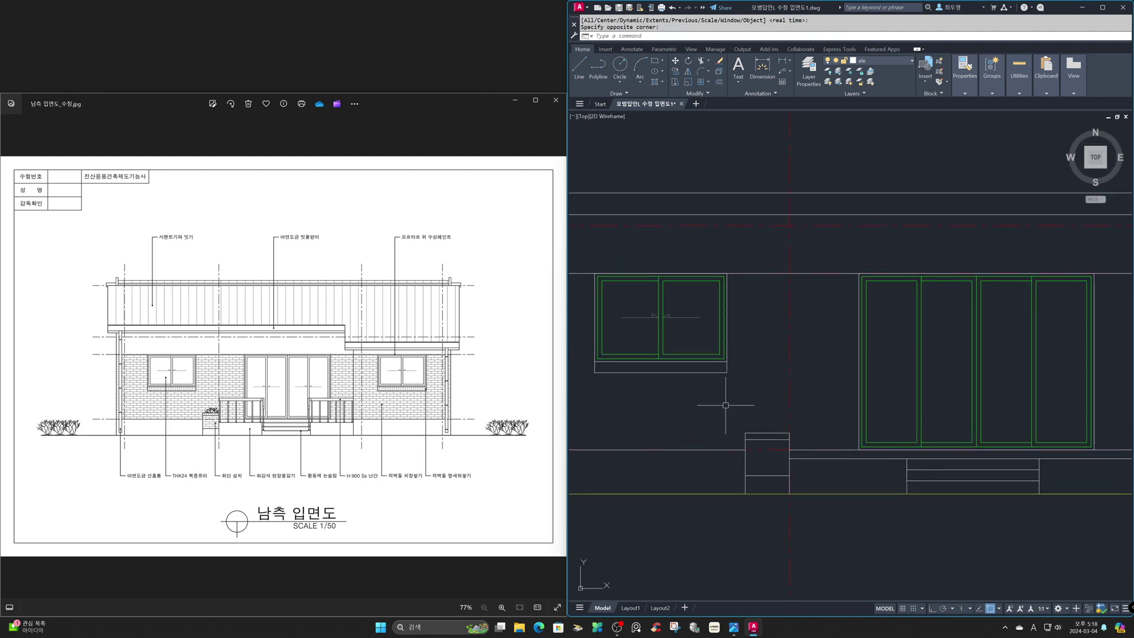
{"action": "type", "text": "cp"}
{"action": "key", "text": "Return"}
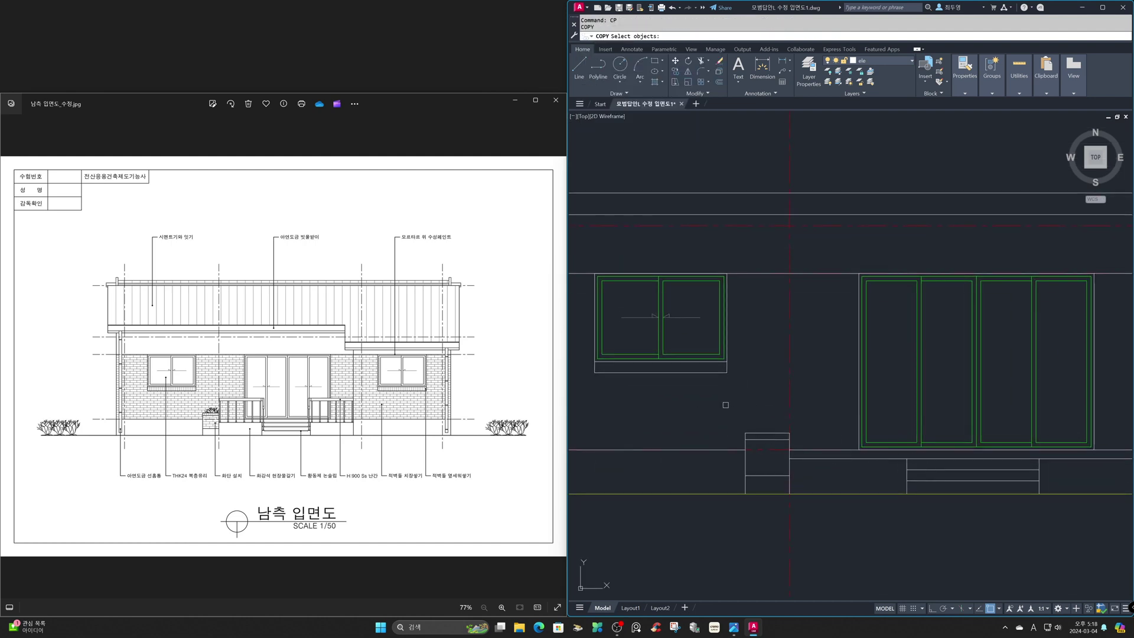
{"action": "left_click", "coordinate": [653, 318]}
{"action": "key", "text": "Return"}
{"action": "left_click", "coordinate": [657, 318]}
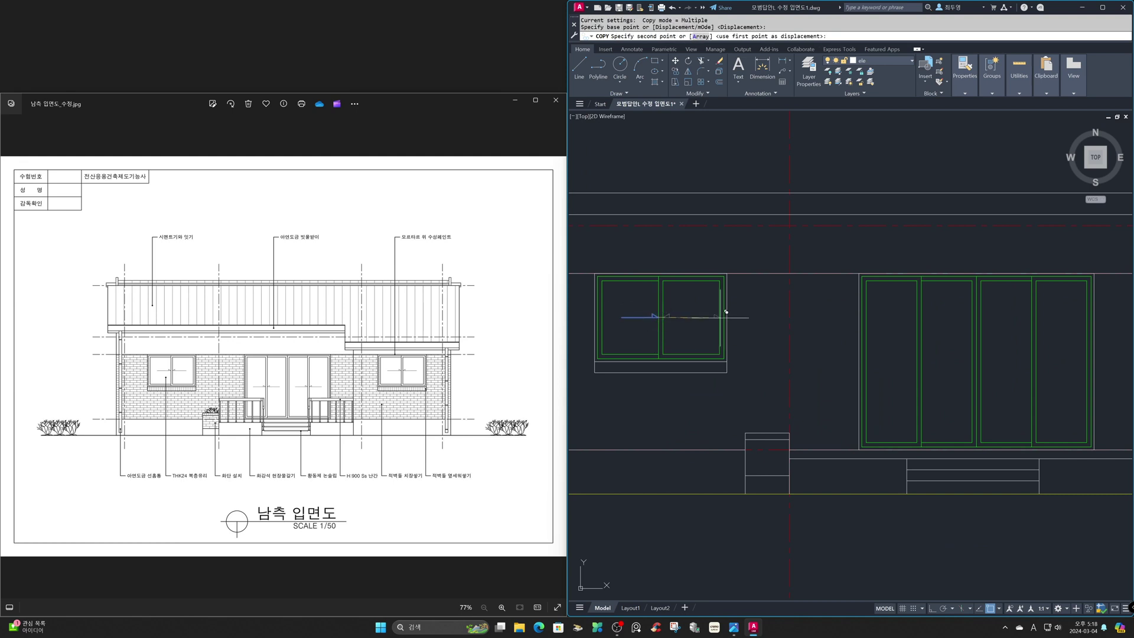
{"action": "left_click", "coordinate": [922, 352]}
{"action": "key", "text": "Return"}
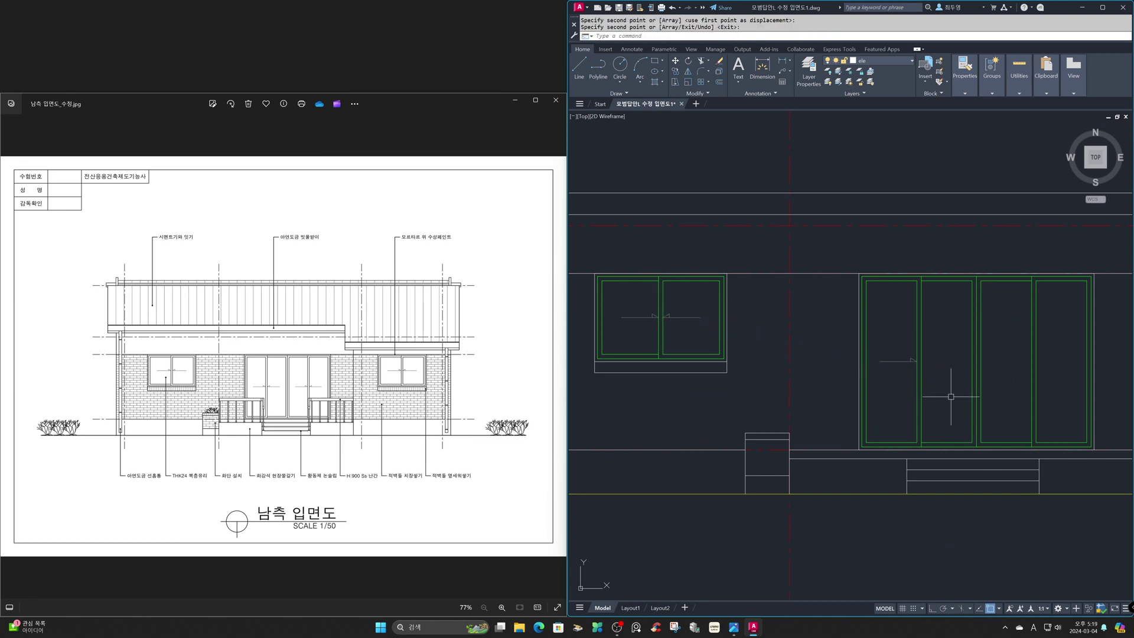
With object snap off and ortho on, shorten the copied arrow's line by stretching its left end toward the tip
{"action": "type", "text": "z"}
{"action": "key", "text": "Return"}
{"action": "left_click", "coordinate": [841, 255]}
{"action": "left_click", "coordinate": [1112, 467]}
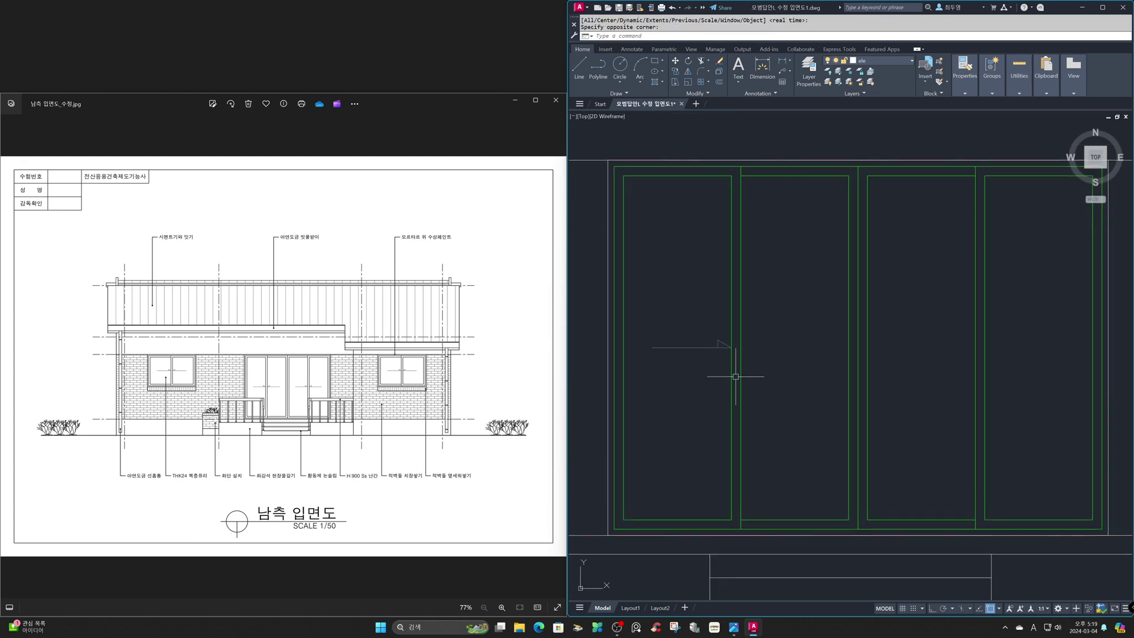
{"action": "key", "text": "F3"}
{"action": "key", "text": "F8"}
{"action": "left_click", "coordinate": [677, 348]}
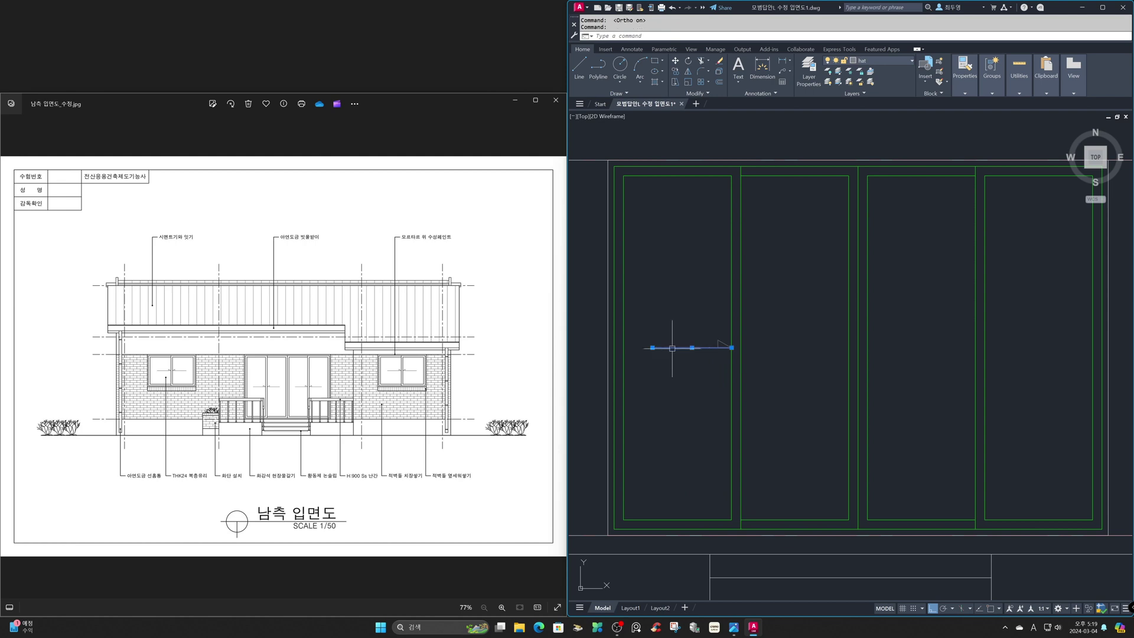
{"action": "left_click", "coordinate": [652, 347]}
{"action": "key", "text": "Escape"}
{"action": "key", "text": "Escape"}
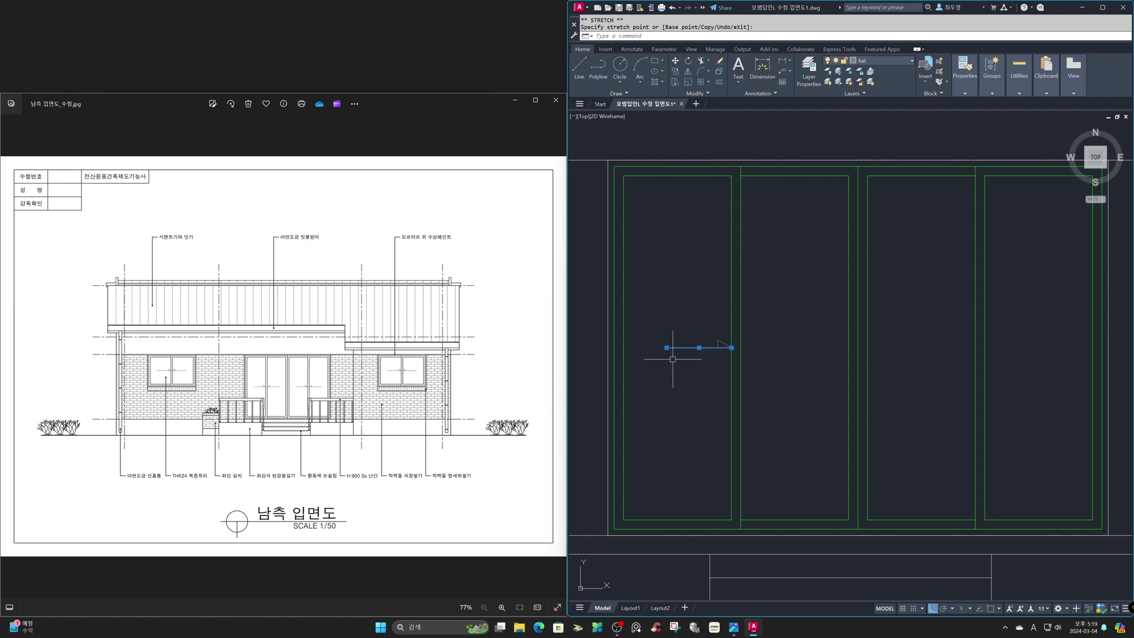
With object snap on, mirror the door's arrow about the vertical centre of the stile between the first two panels, keeping the original
{"action": "key", "text": "F3"}
{"action": "key", "text": "Return"}
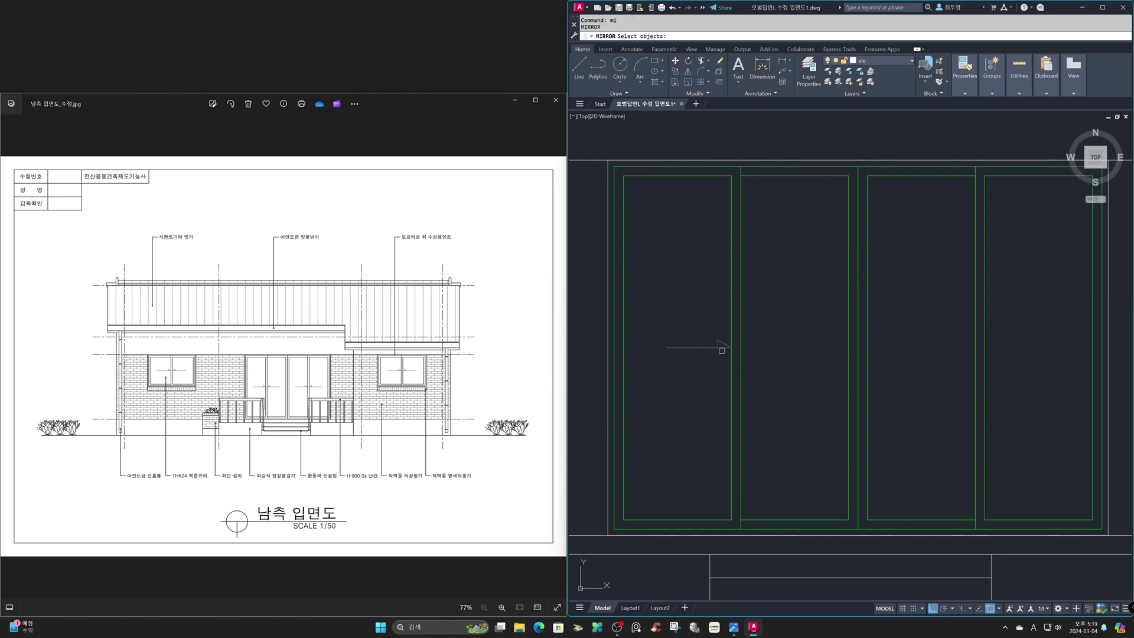
{"action": "left_click", "coordinate": [646, 311]}
{"action": "left_click", "coordinate": [779, 384]}
{"action": "key", "text": "Return"}
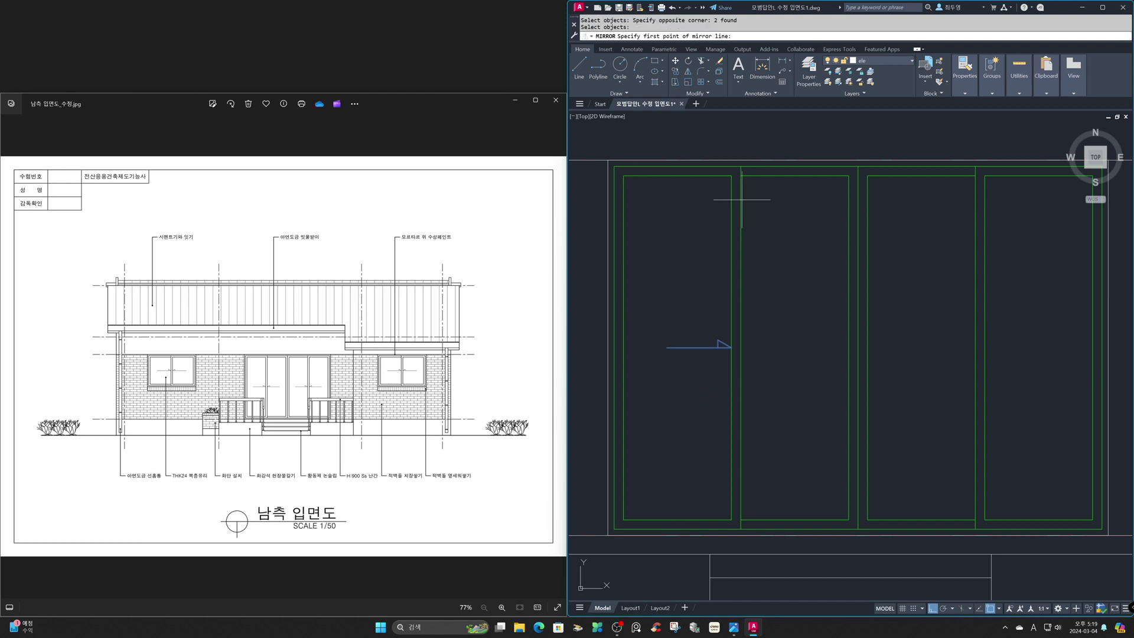
{"action": "left_click", "coordinate": [735, 166]}
{"action": "left_click", "coordinate": [736, 134]}
{"action": "key", "text": "Return"}
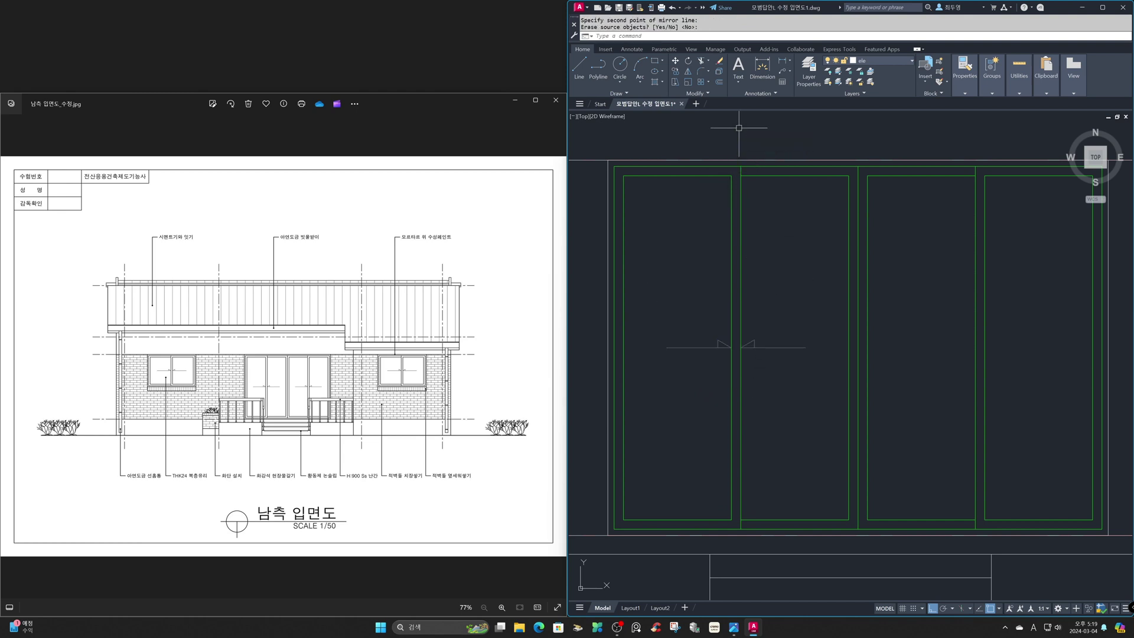
With ortho off, copy the pair of opening arrows by the left arrow's tip to the stile between the door's two rightmost panels
{"action": "key", "text": "F8"}
{"action": "type", "text": "co"}
{"action": "key", "text": "Return"}
{"action": "left_click", "coordinate": [654, 294]}
{"action": "left_click", "coordinate": [851, 424]}
{"action": "key", "text": "Return"}
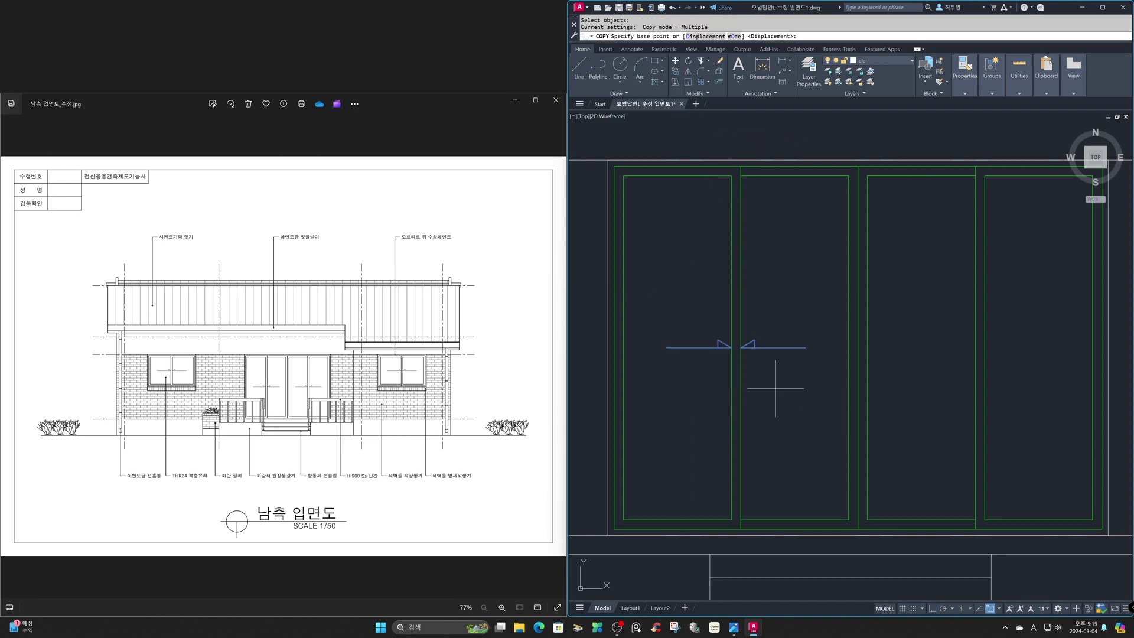
{"action": "left_click", "coordinate": [731, 348]}
{"action": "left_click", "coordinate": [975, 348]}
{"action": "key", "text": "Return"}
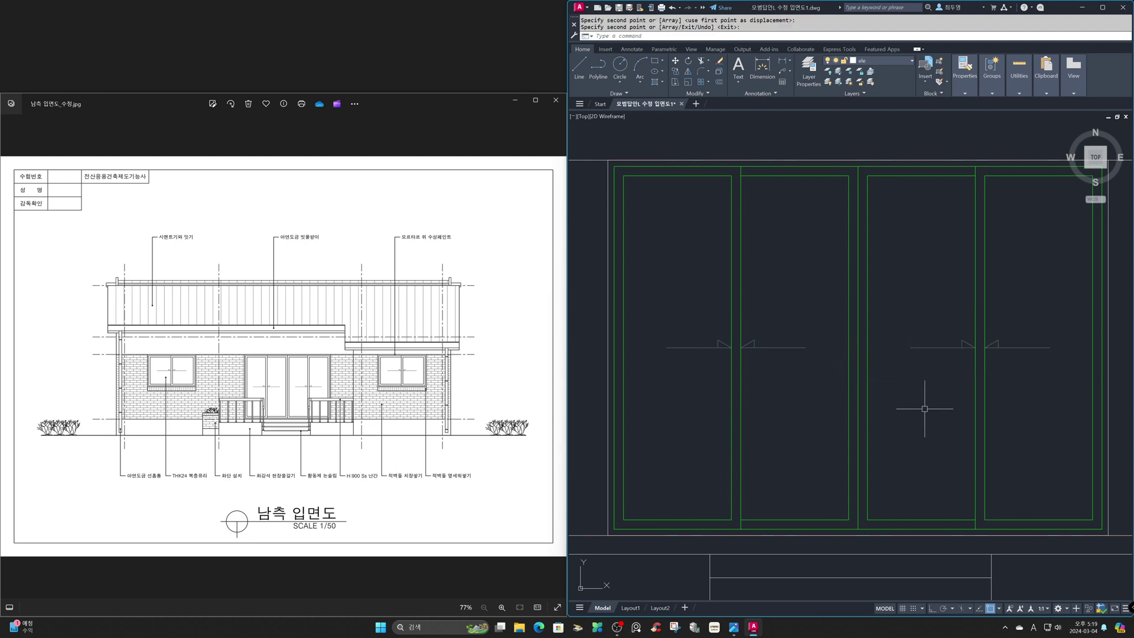
{"action": "type", "text": "z"}
{"action": "key", "text": "Return"}
{"action": "type", "text": "p"}
{"action": "key", "text": "Return"}
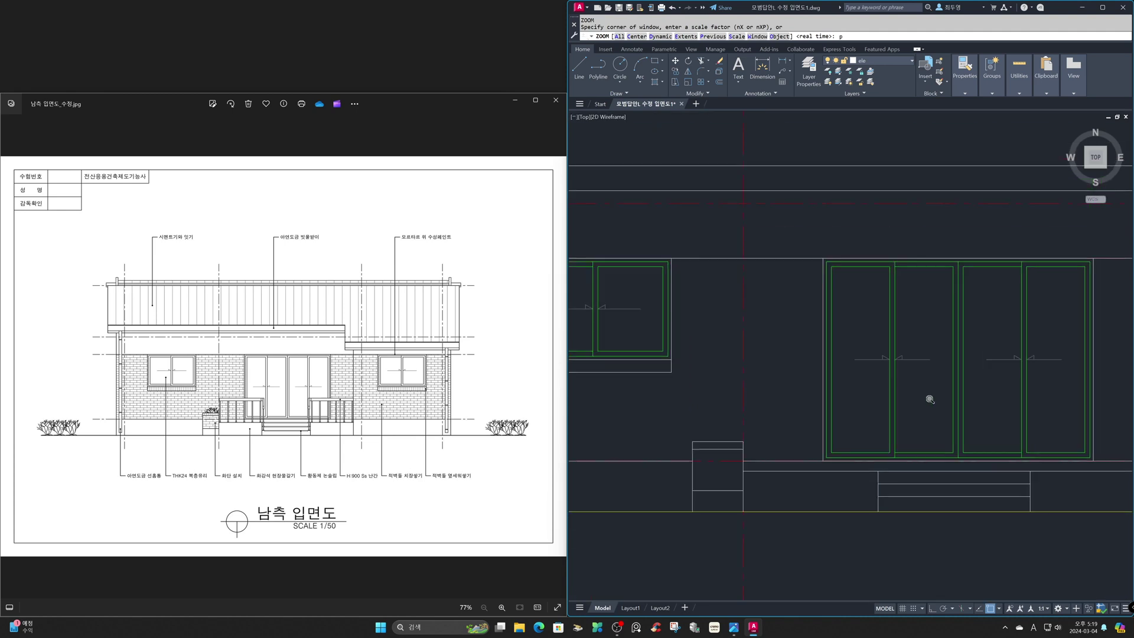
{"action": "key", "text": "Return"}
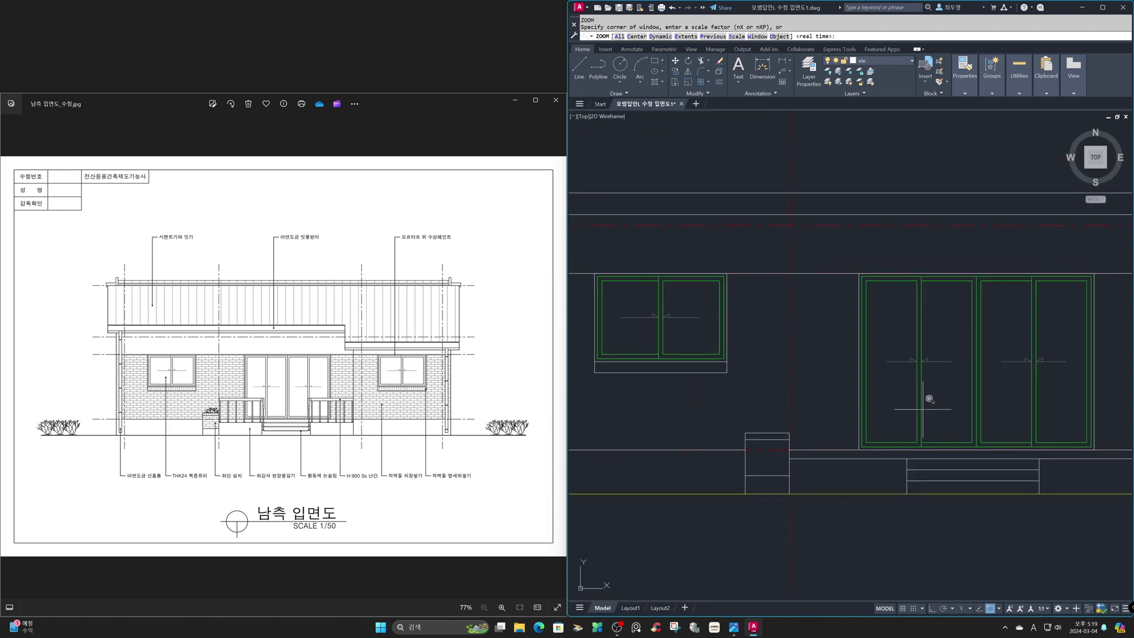
{"action": "type", "text": "p"}
{"action": "key", "text": "Return"}
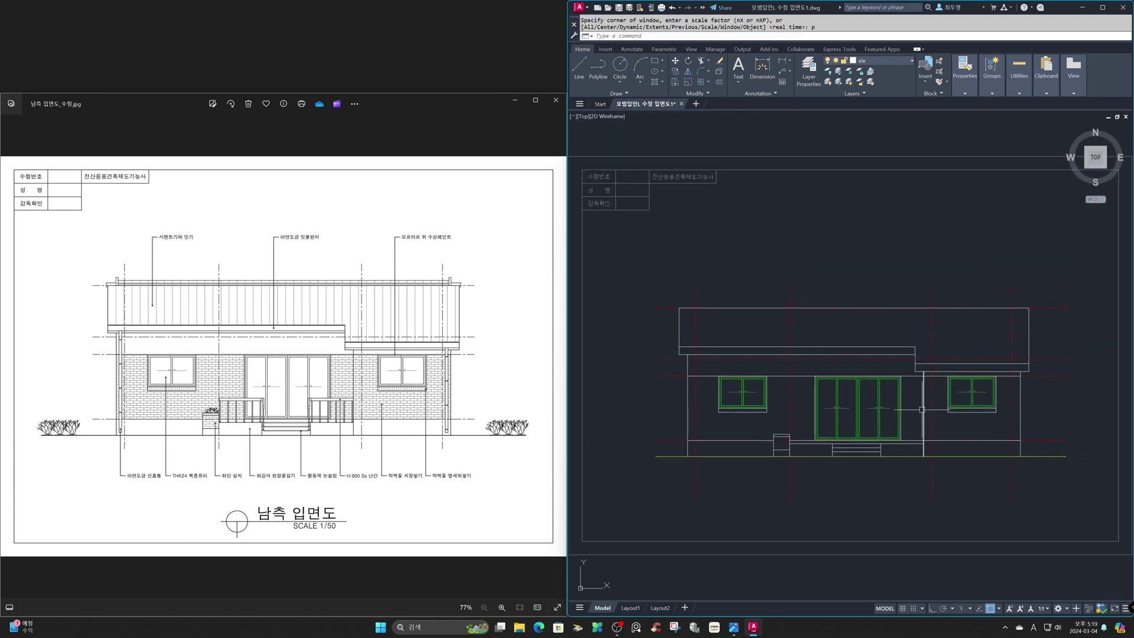